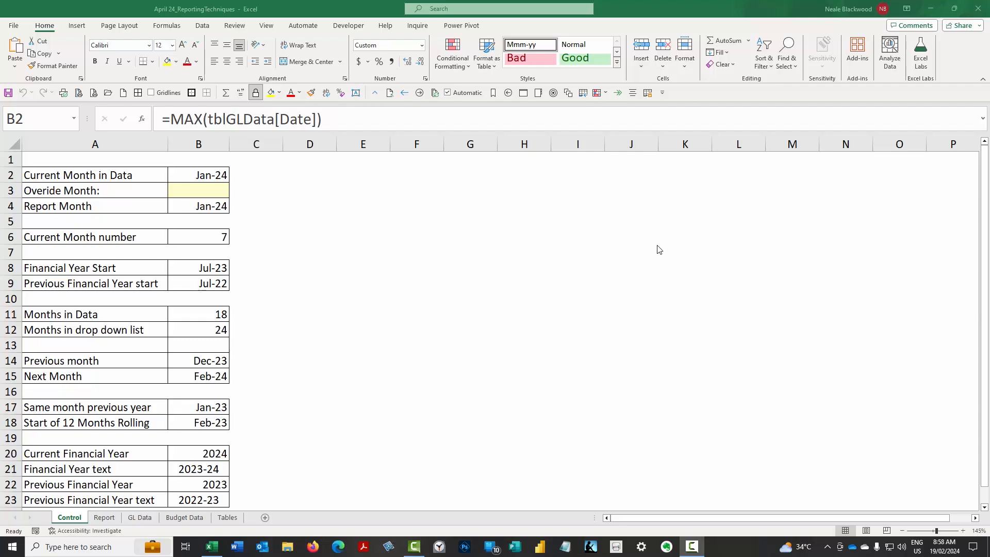
Go to the first header cell, Date, of the table on the GL Data sheet
click(145, 517)
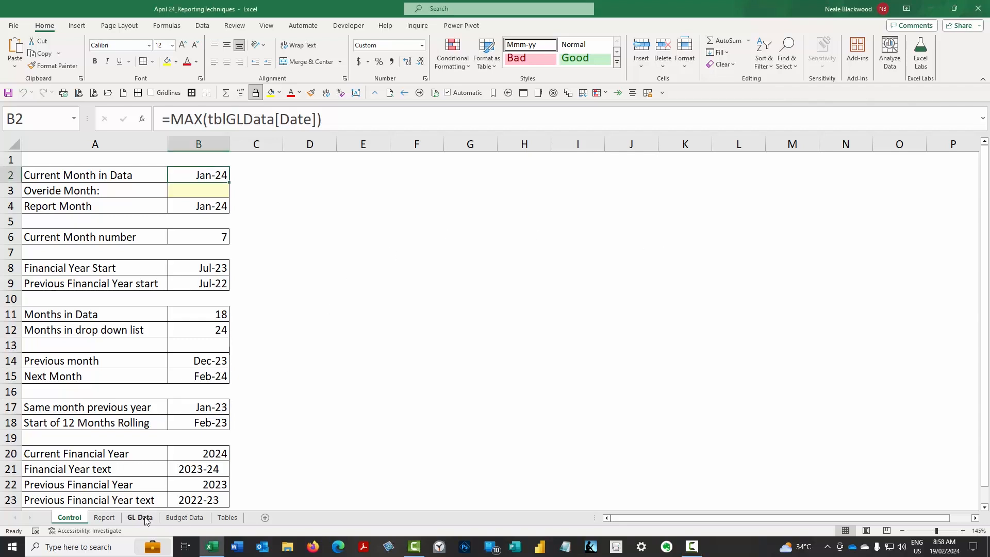
click(315, 253)
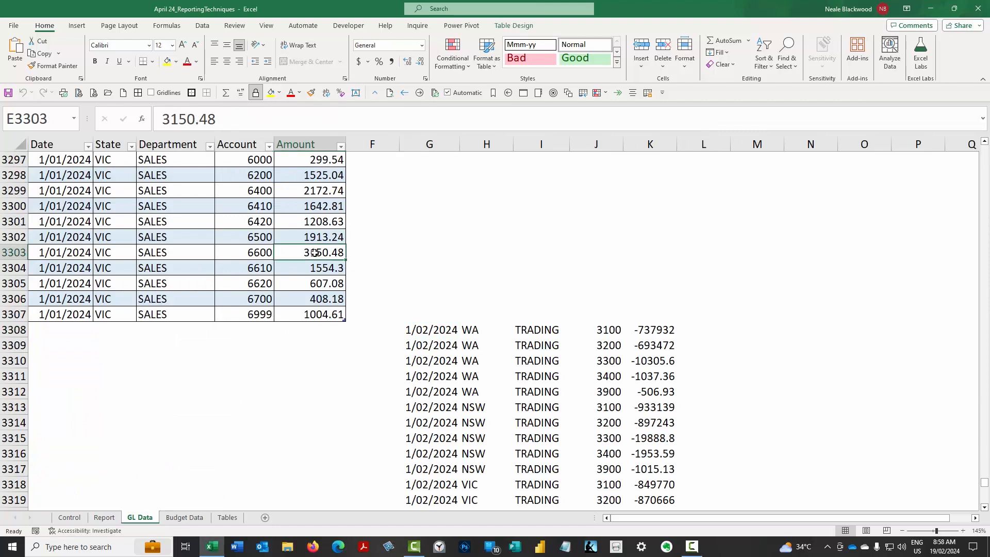
key(ctrl+Up)
key(Left)
key(Left)
key(Left)
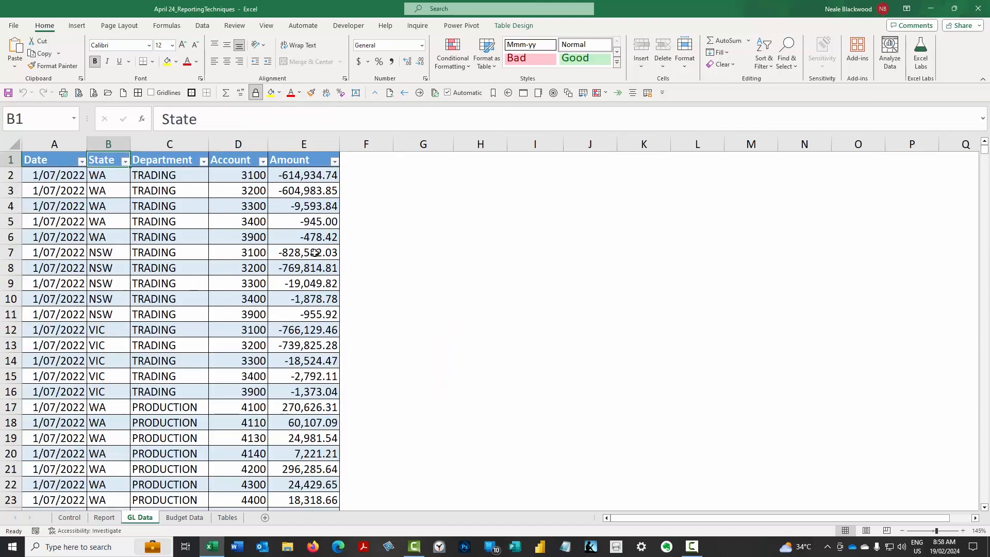
key(Left)
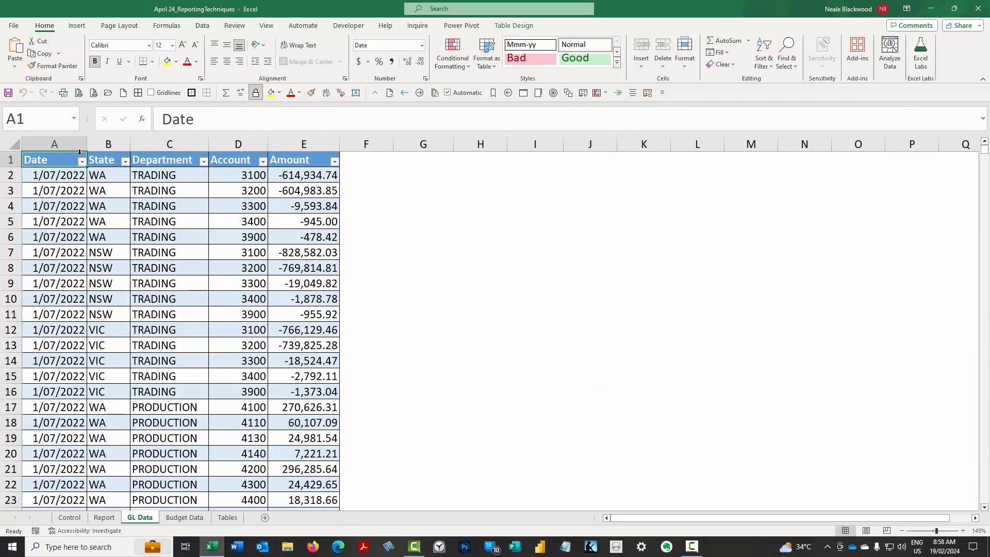
Examine the GL Data table's columns from Date to Amount, including the trading amounts in E2:E16
click(65, 138)
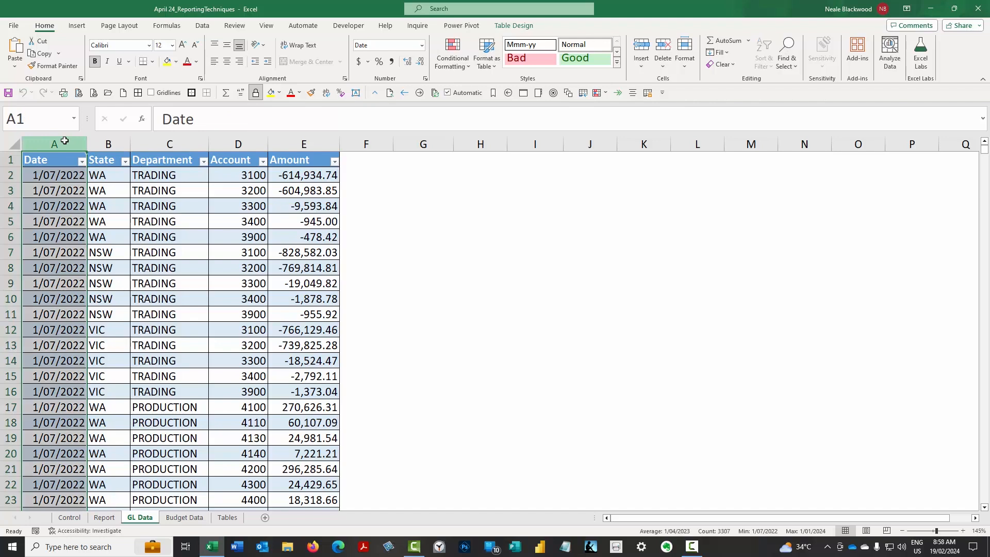
click(112, 137)
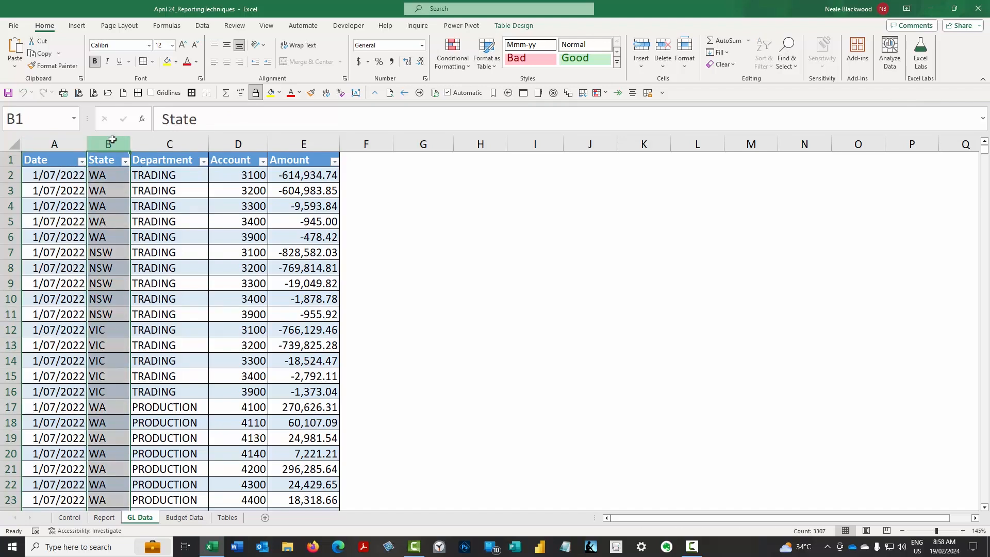
click(171, 138)
click(230, 143)
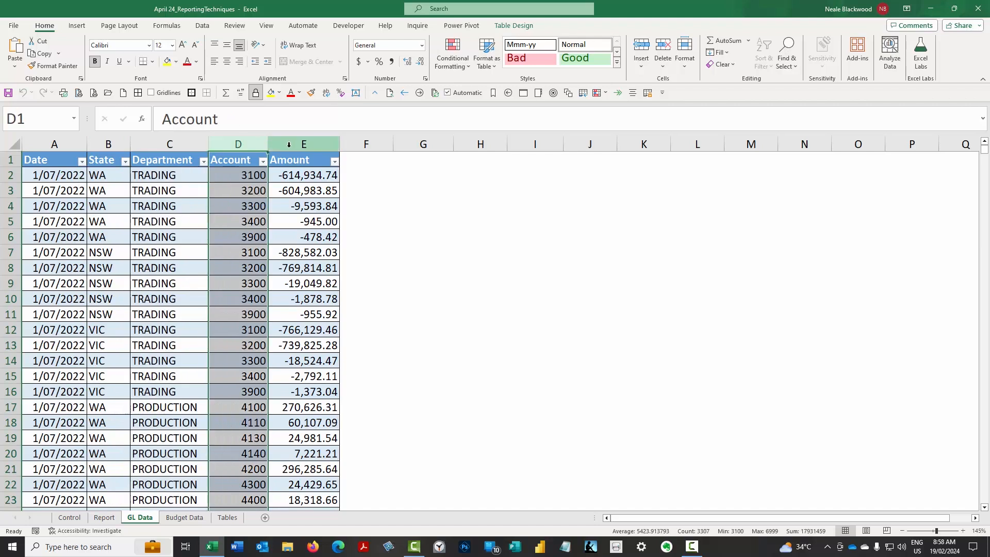
click(291, 143)
drag(307, 177, 309, 392)
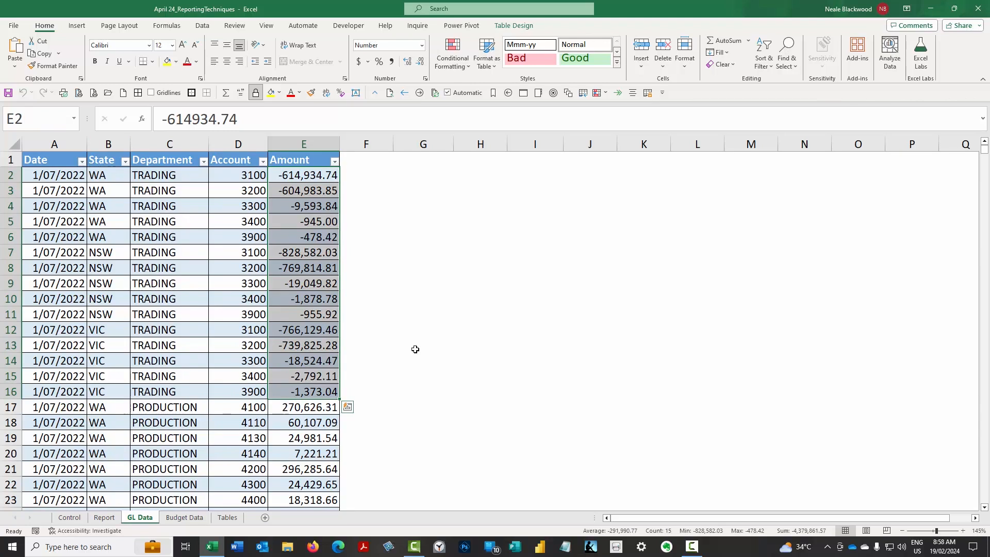
On the Budget Data sheet, expand the grouped month columns to view the full year's budget and collapse them again
key(ctrl+Page_Down)
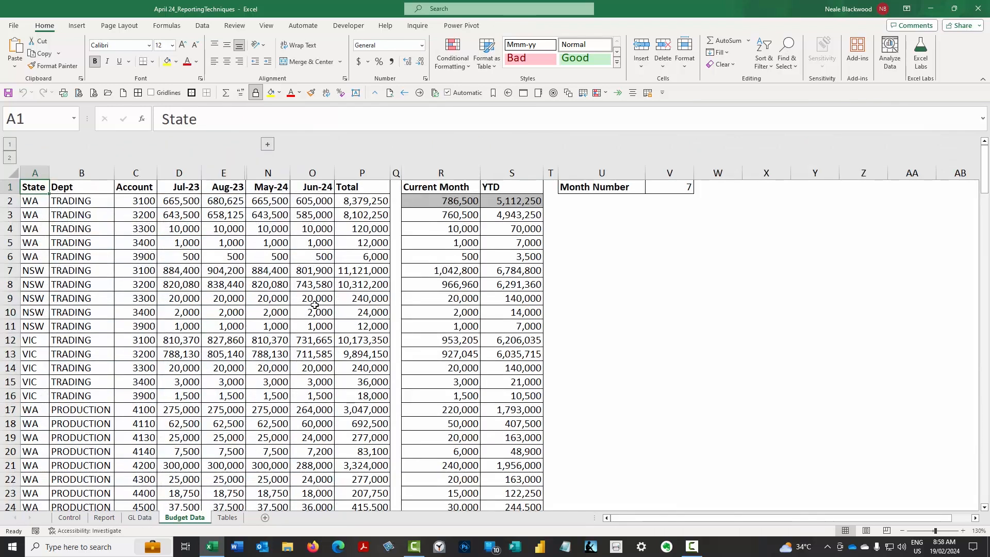
click(267, 143)
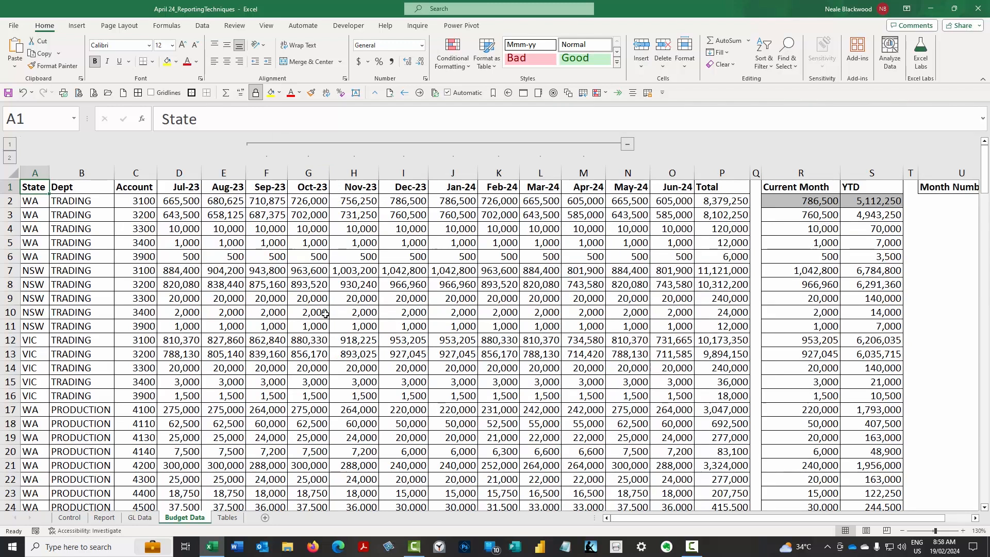
click(626, 144)
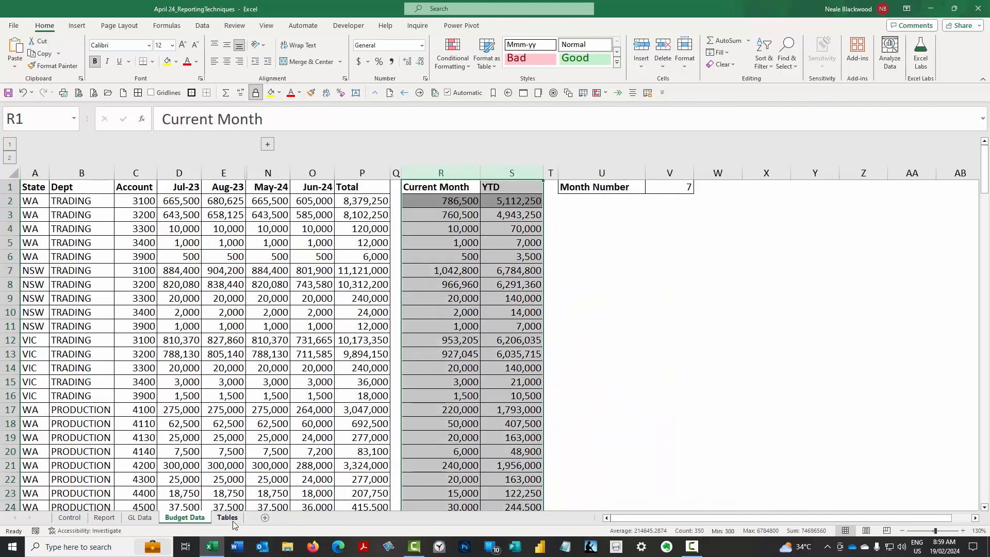
Examine the Tables sheet's account Category and Sign columns, the Months List and the States list
click(228, 517)
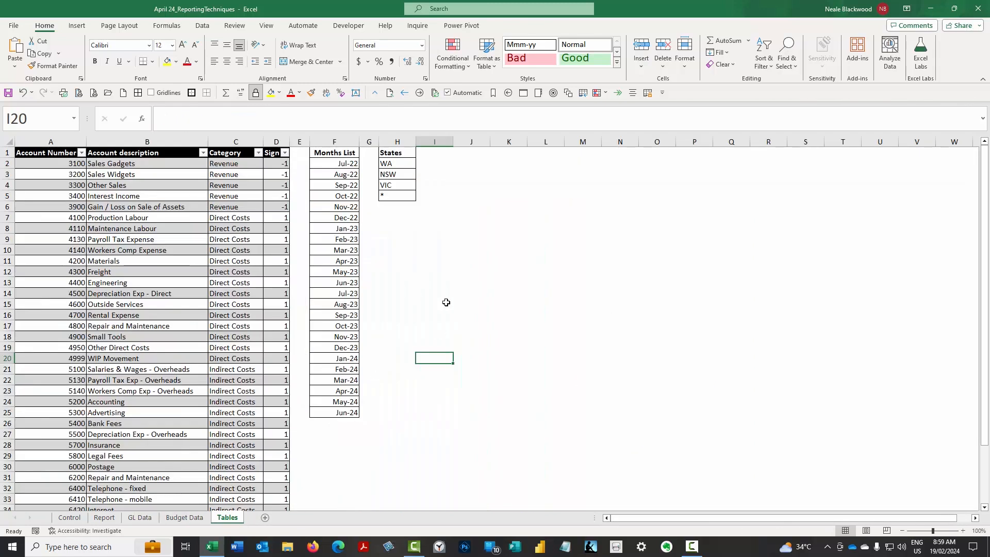
click(173, 178)
click(235, 142)
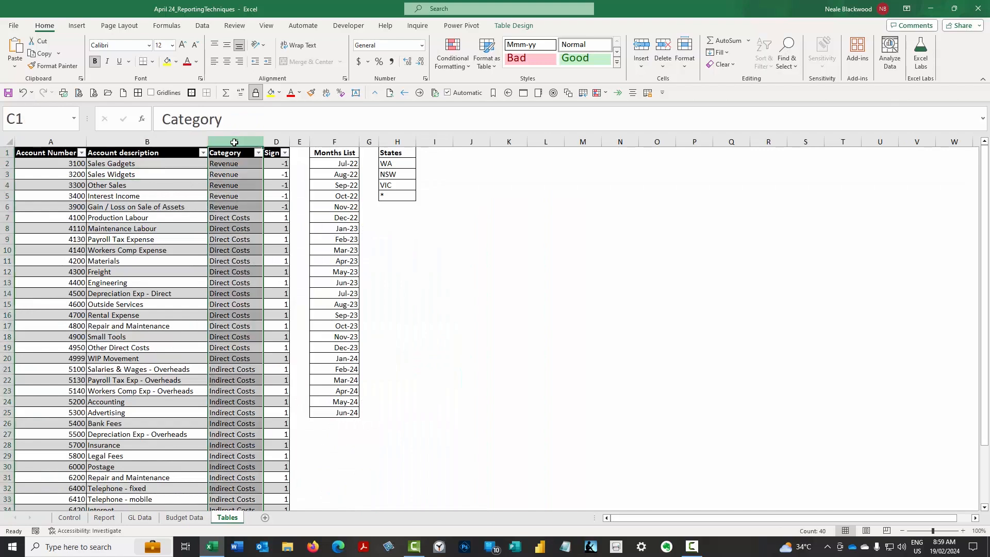
click(276, 141)
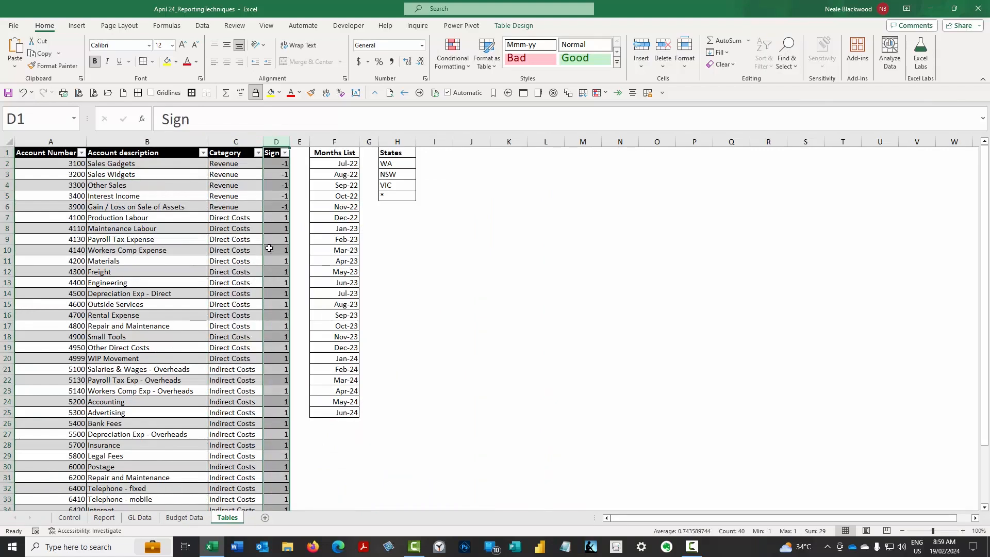
click(278, 207)
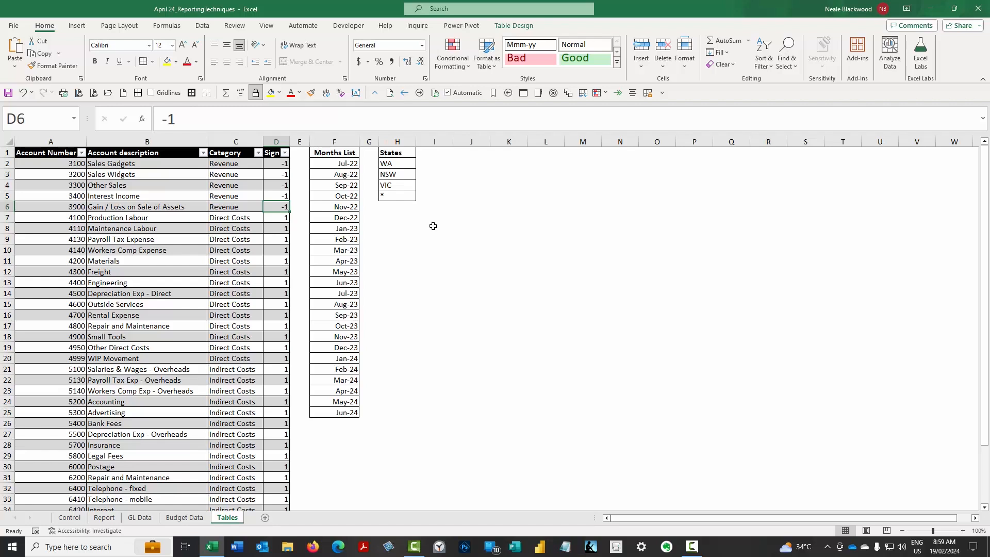
drag(336, 159, 331, 413)
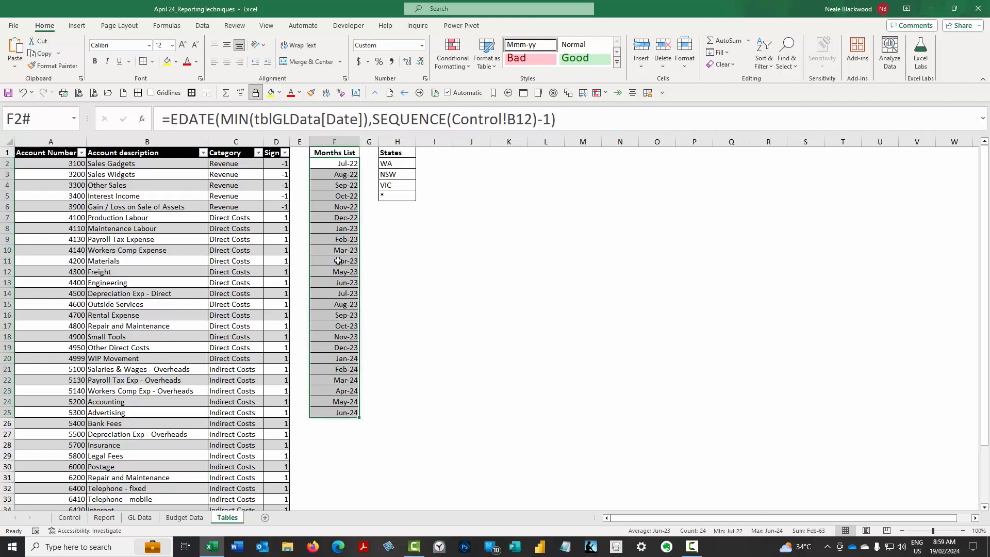
drag(395, 164, 400, 195)
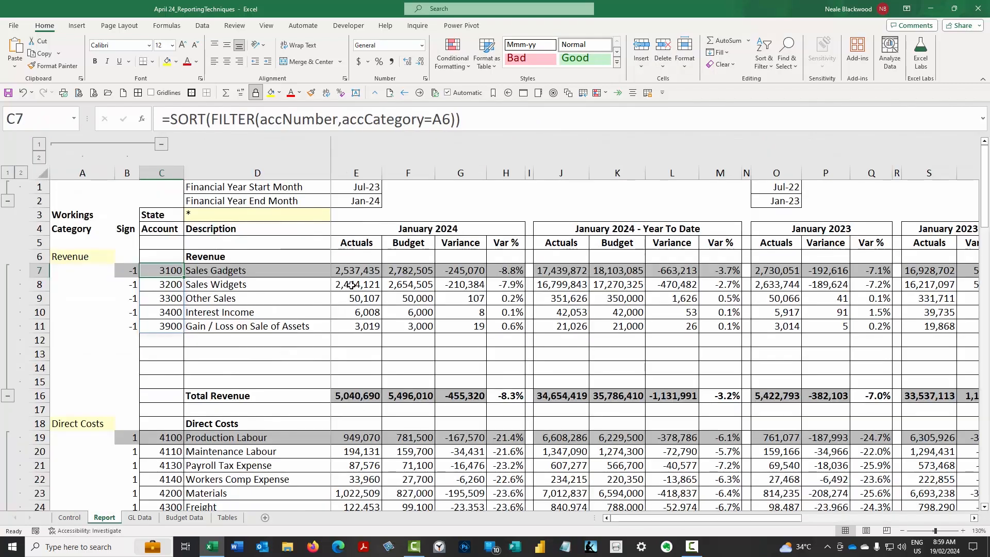
Set the State selection in cell D3 of the Report sheet to WA and return it to *
click(309, 213)
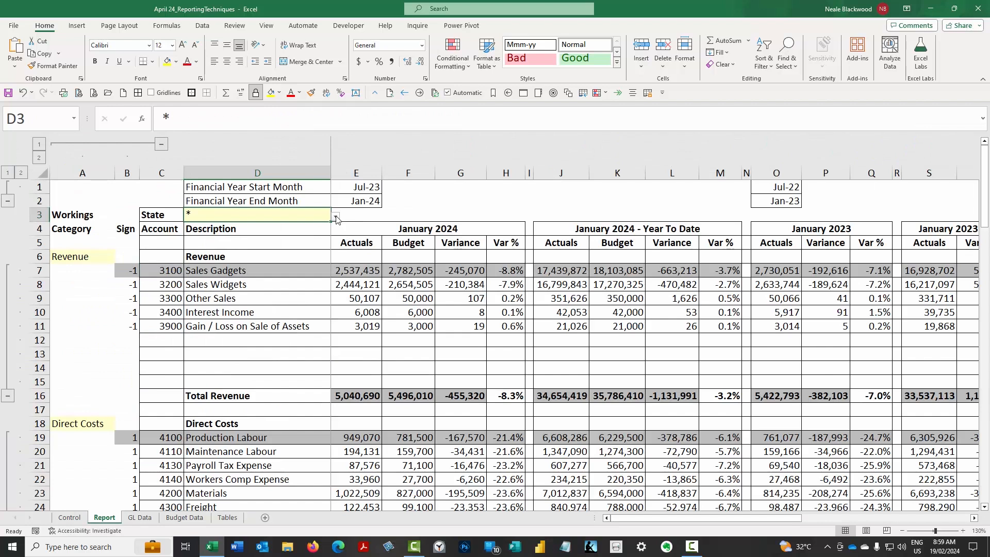
click(336, 216)
click(308, 227)
click(336, 216)
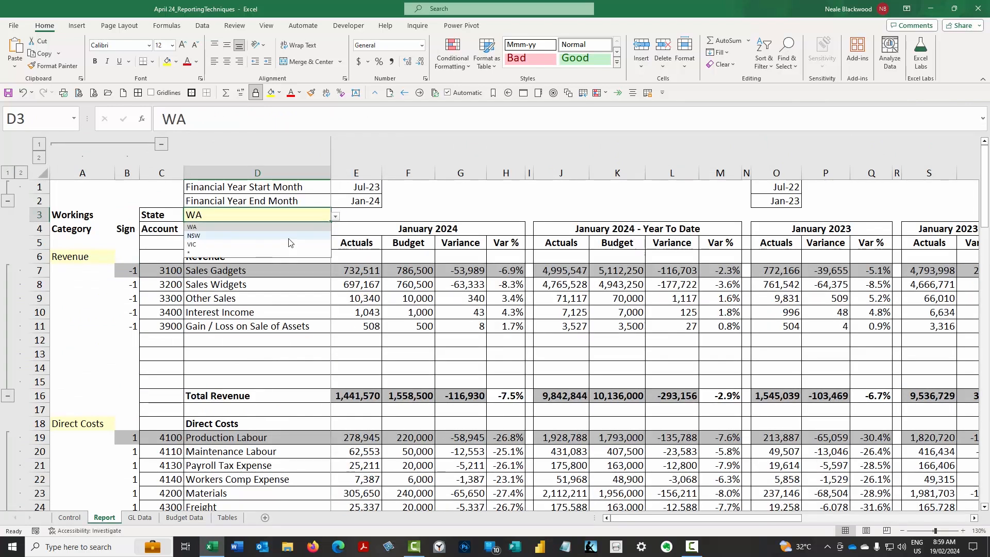
click(291, 253)
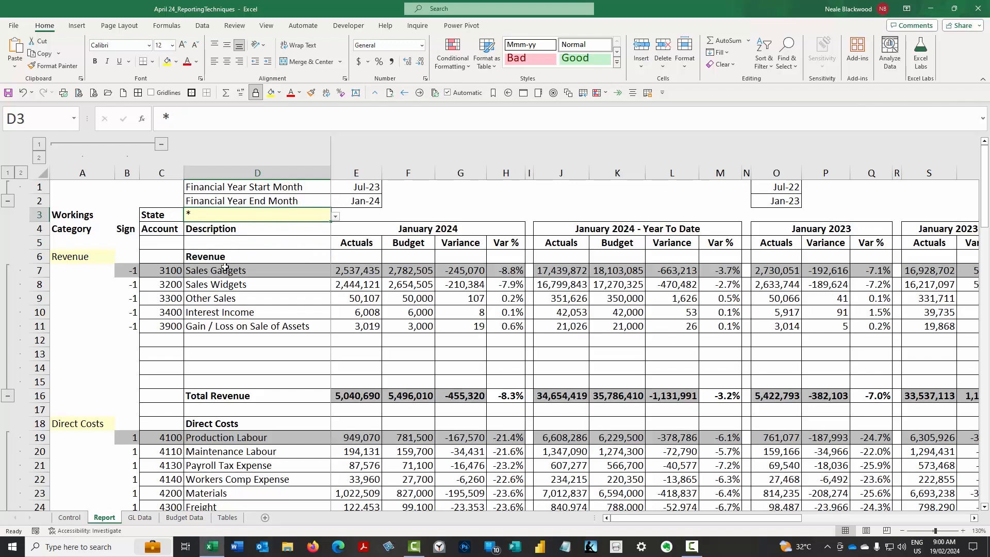
Examine the tblGLData[Date] reference in the Current Month in Data formula in cell B2 of the Control sheet
click(74, 521)
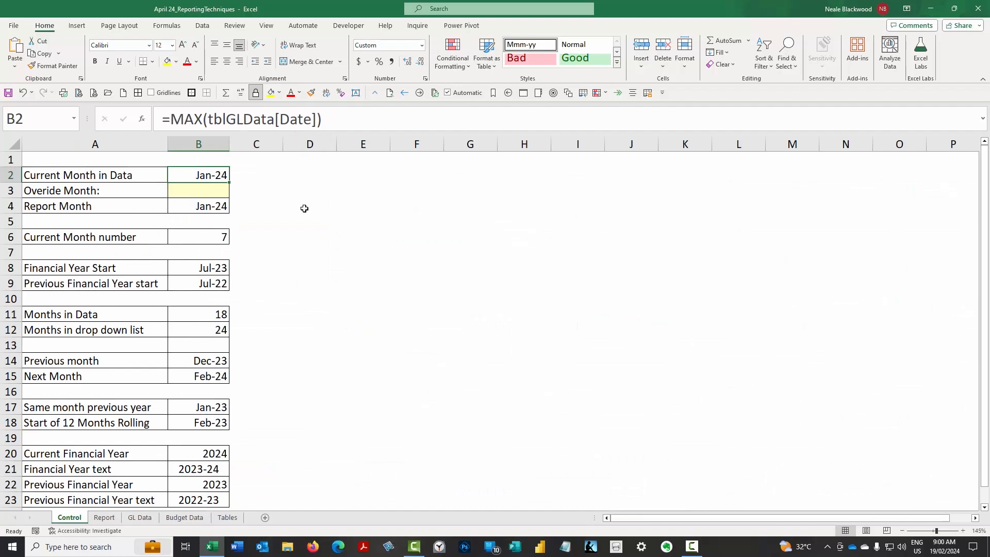
drag(317, 119, 211, 122)
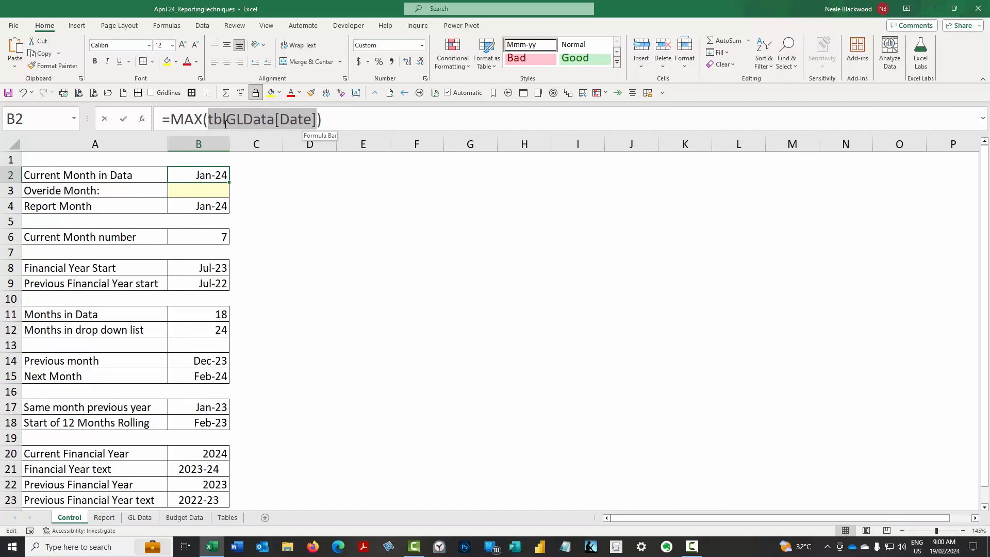
click(294, 122)
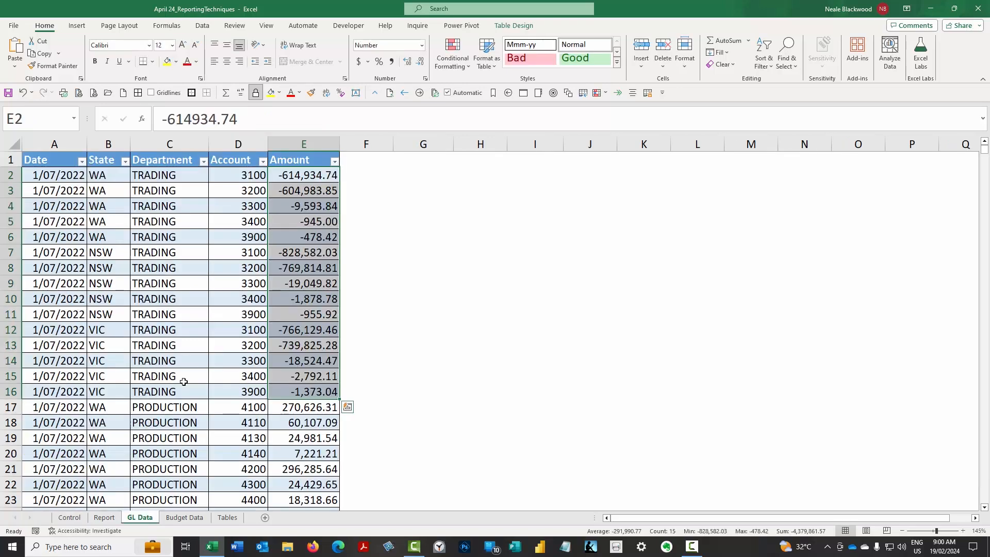
Show the table design settings of the GL Data table to check its table name
click(266, 193)
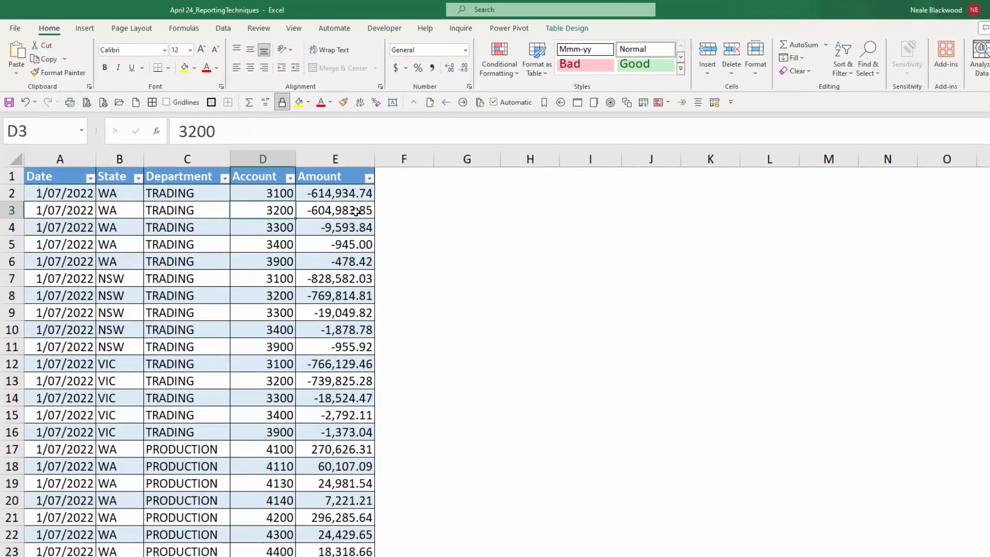
click(322, 191)
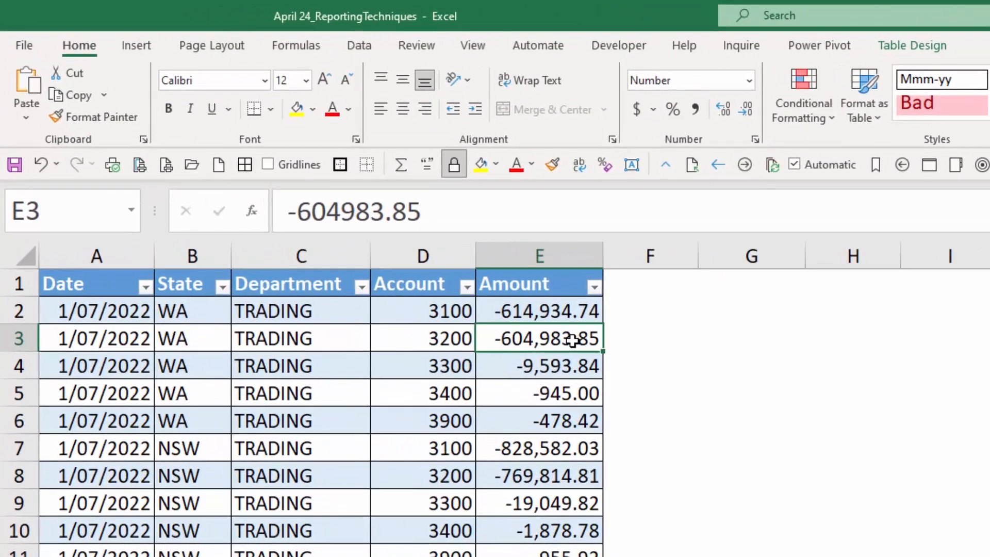
click(420, 342)
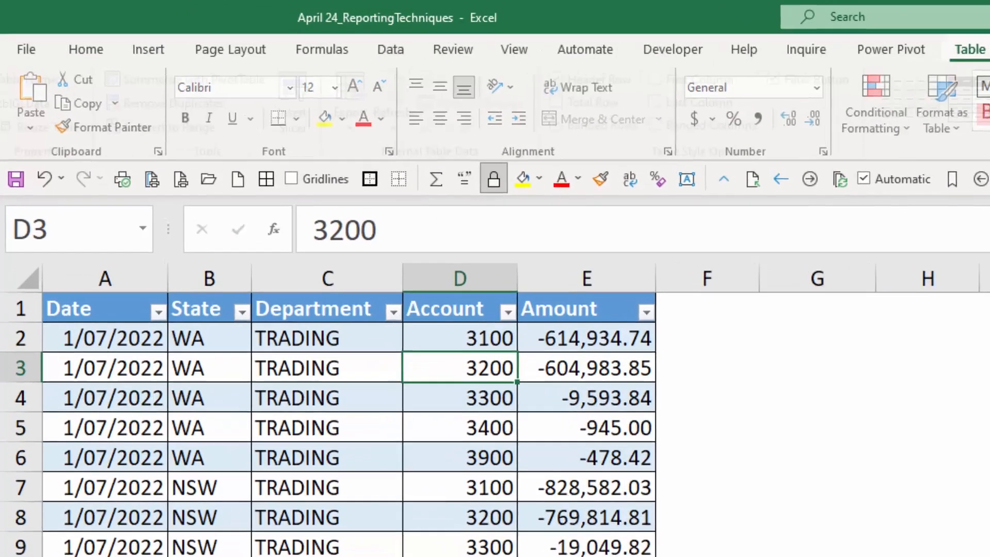
click(918, 46)
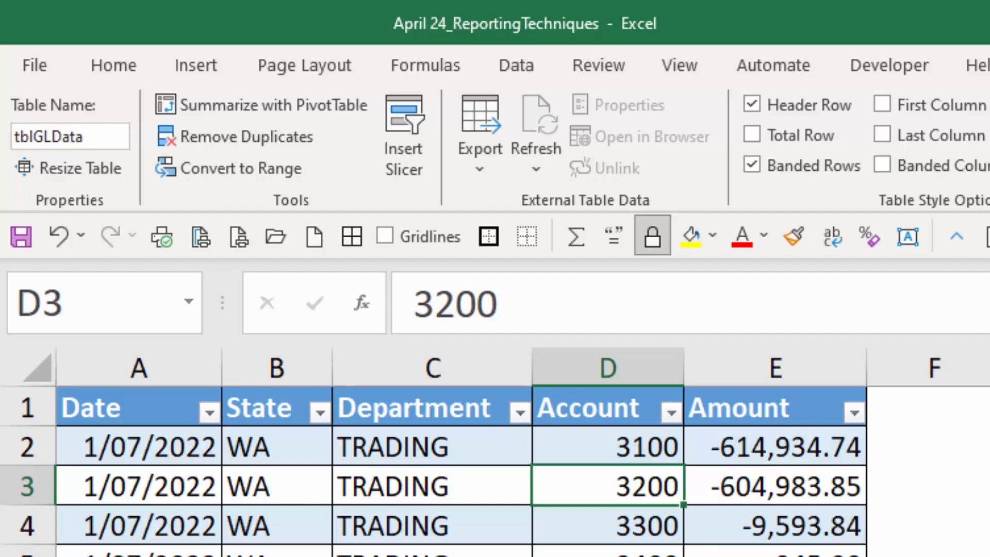
Return to the Control sheet and highlight the [Date] column reference inside the MAX formula in B2
key(ctrl+Page_Down)
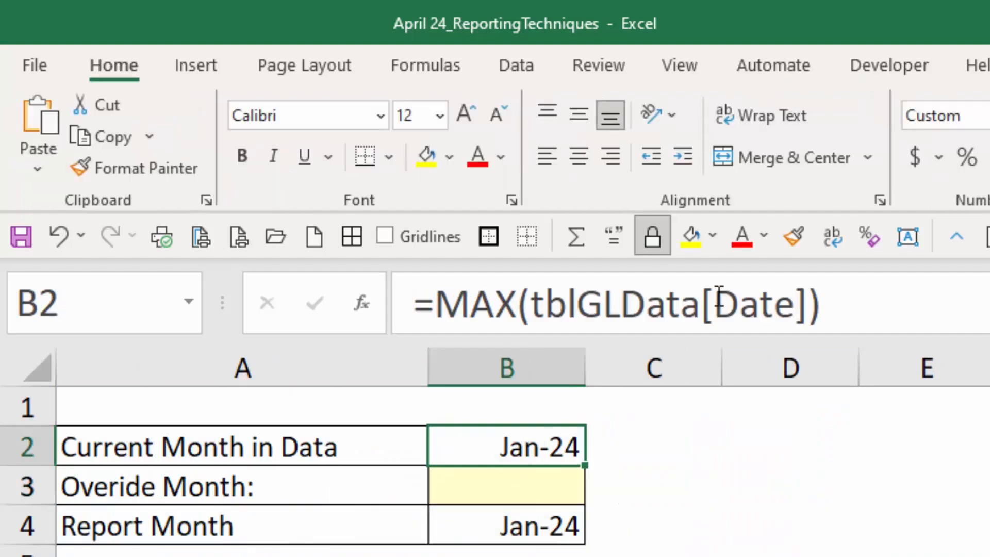
drag(703, 302, 806, 301)
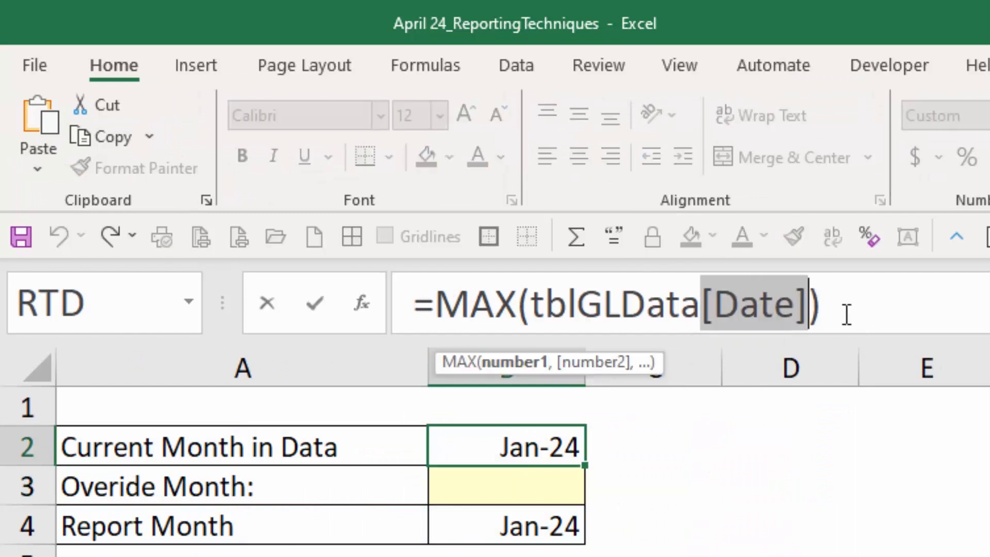
click(808, 304)
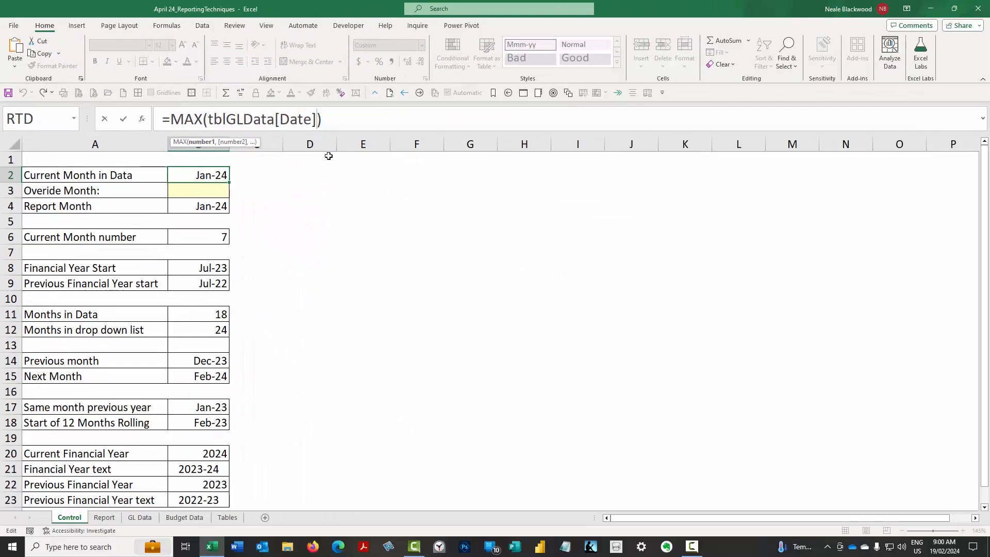
Inspect the Current Month formula in R2 of the Budget Data sheet and the Month Number link in V1
click(185, 517)
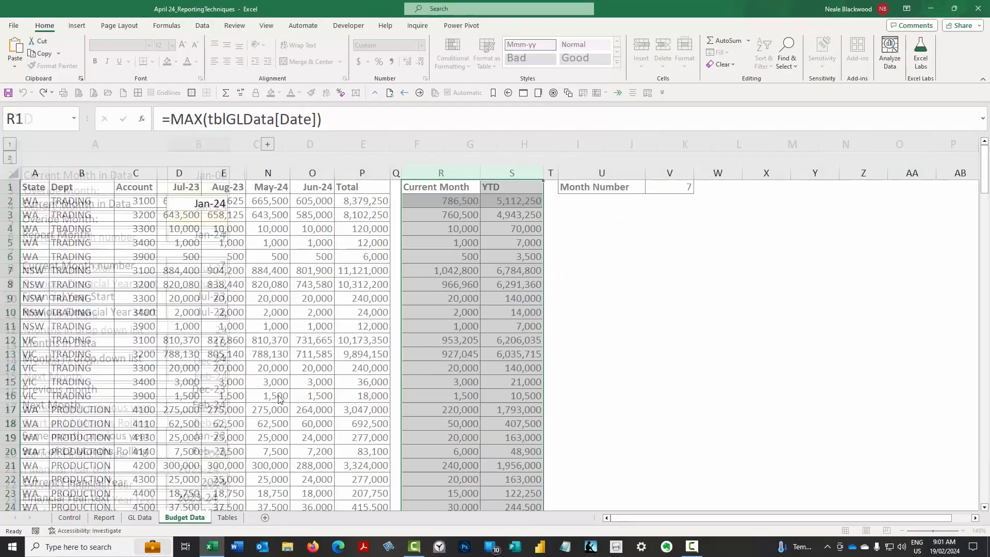
click(438, 201)
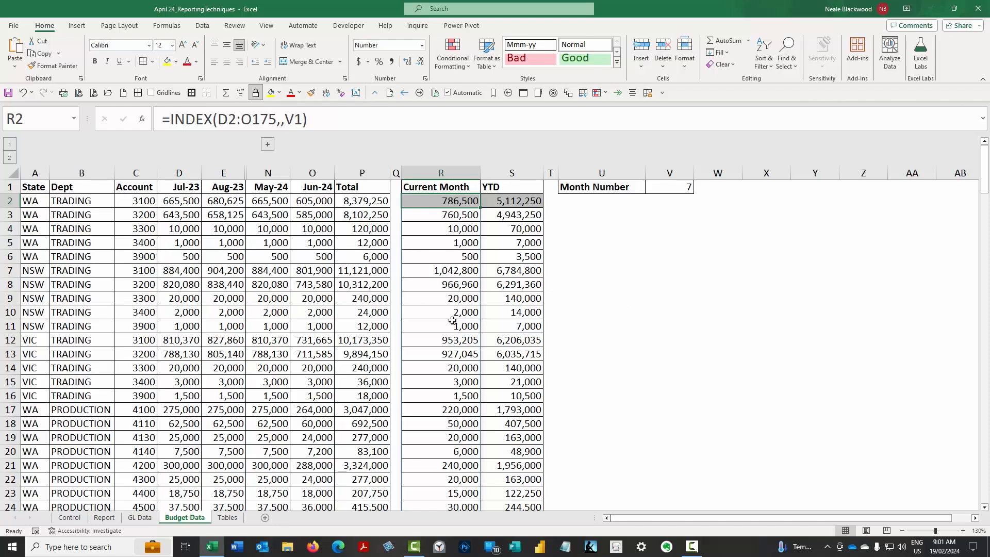
click(669, 186)
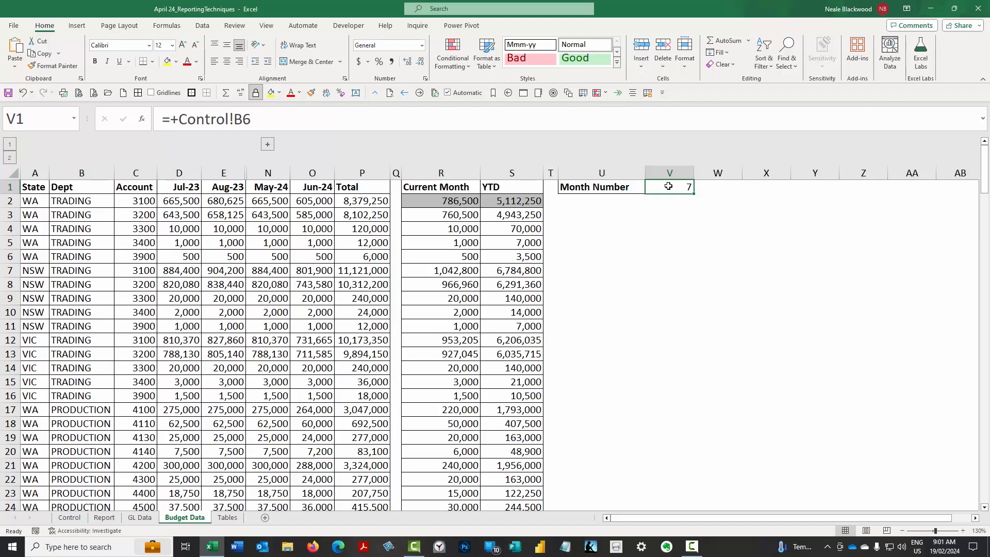
click(433, 202)
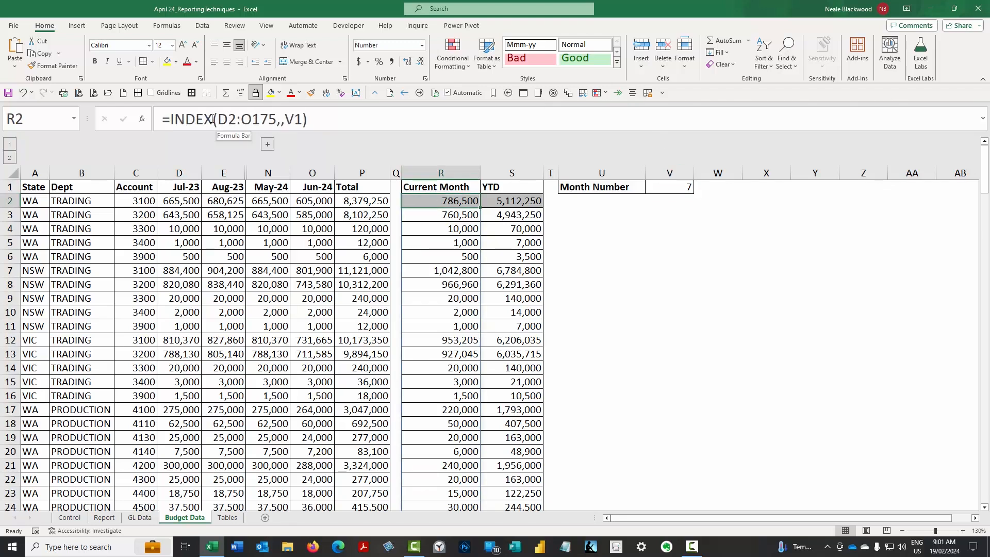
Examine the D2:O175 array, blank row number and V1 column number arguments of the INDEX formula in R2
drag(217, 118, 276, 118)
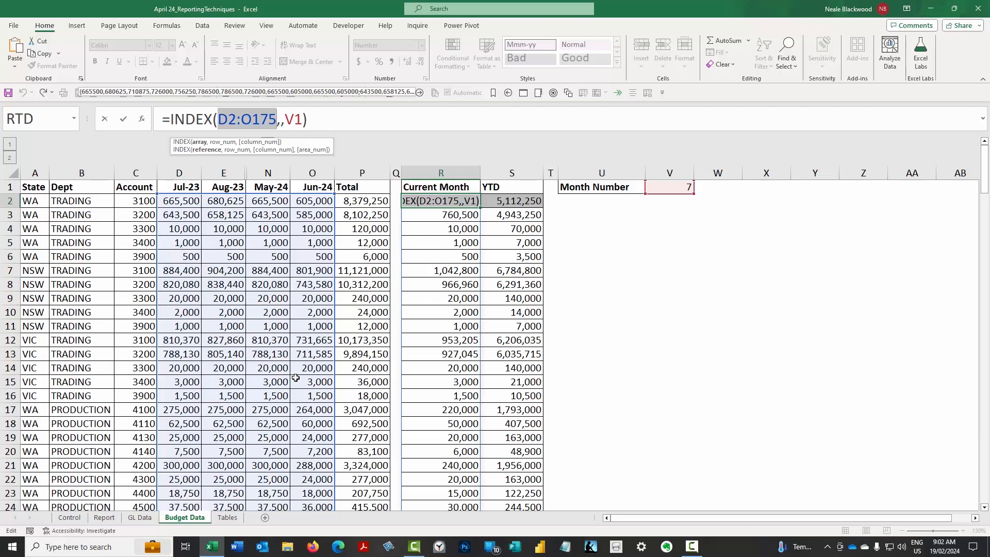
click(278, 119)
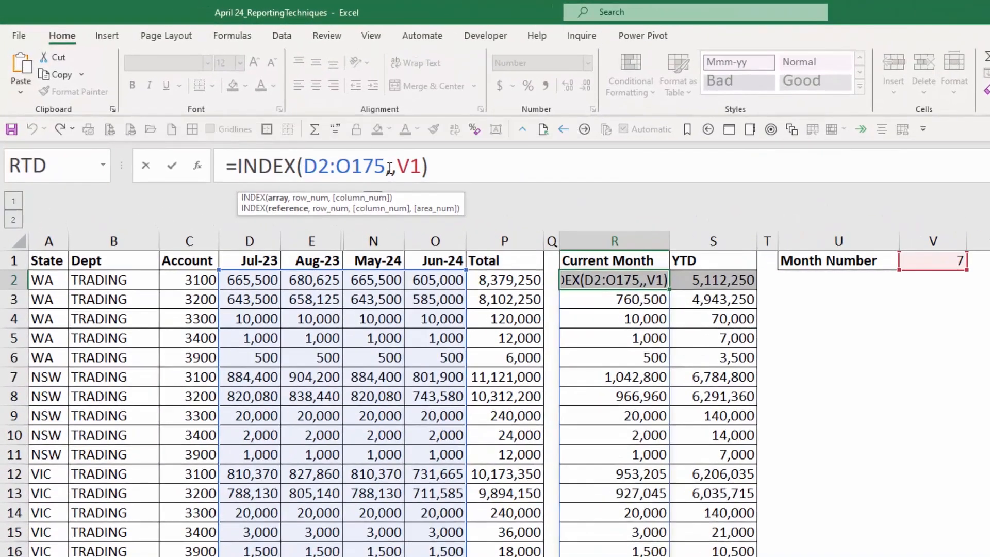
text(,)
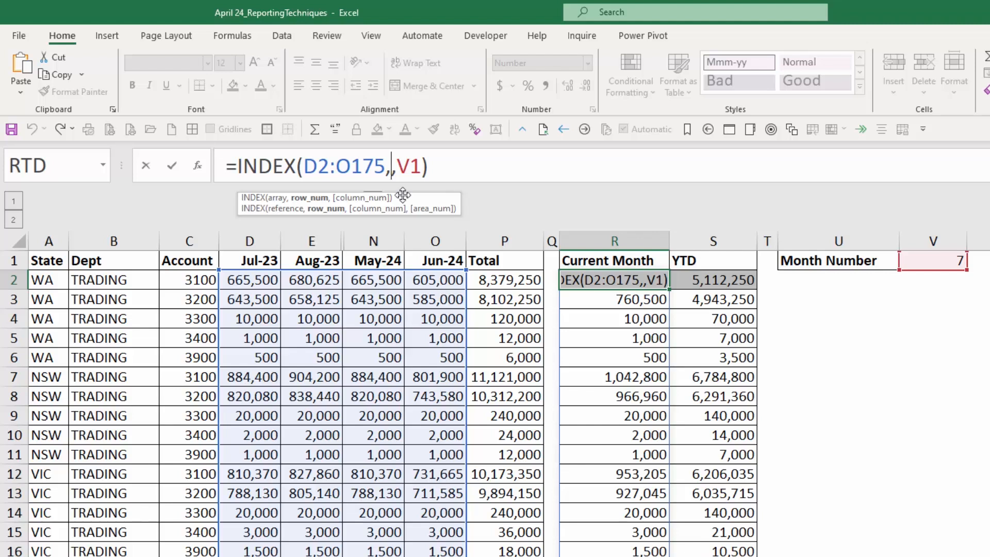
drag(400, 161, 427, 166)
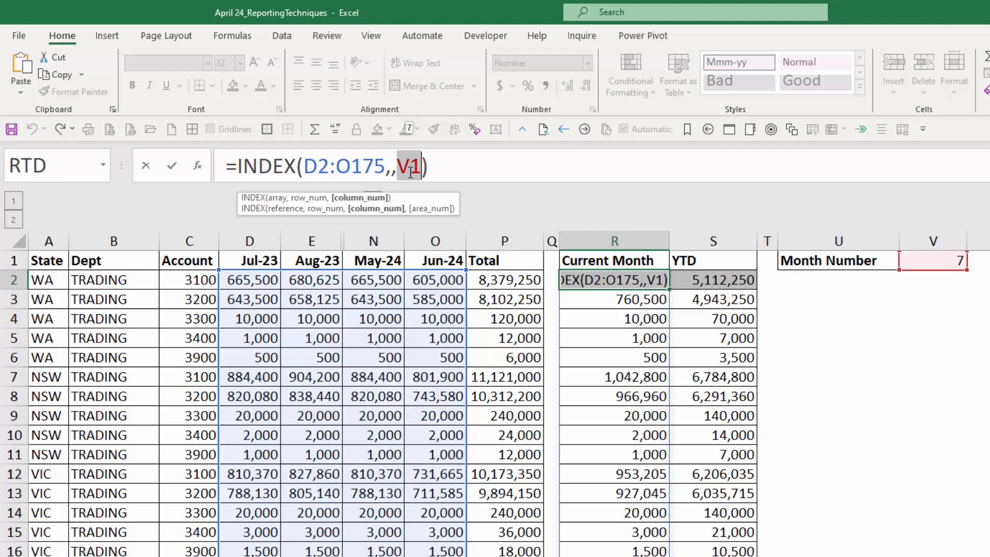
key(Right)
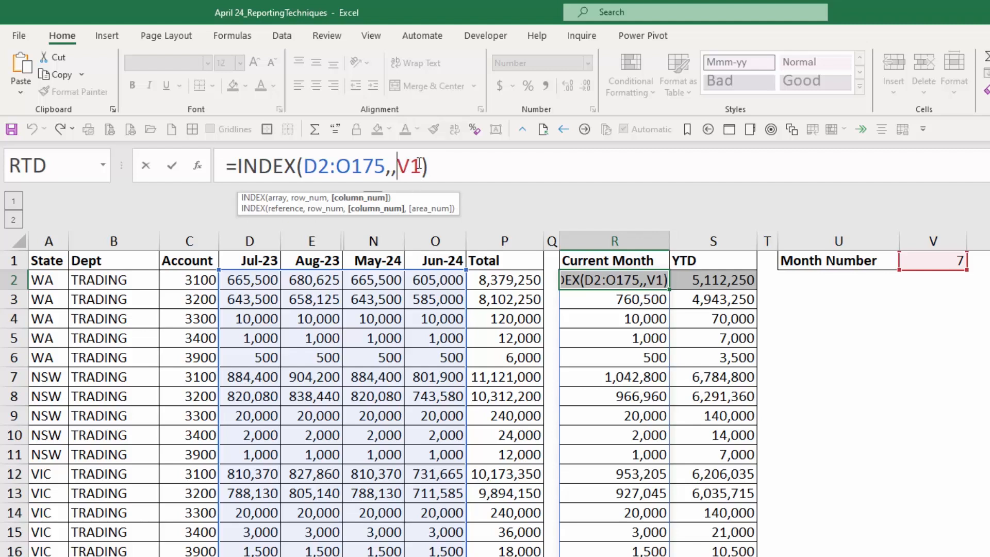
click(391, 168)
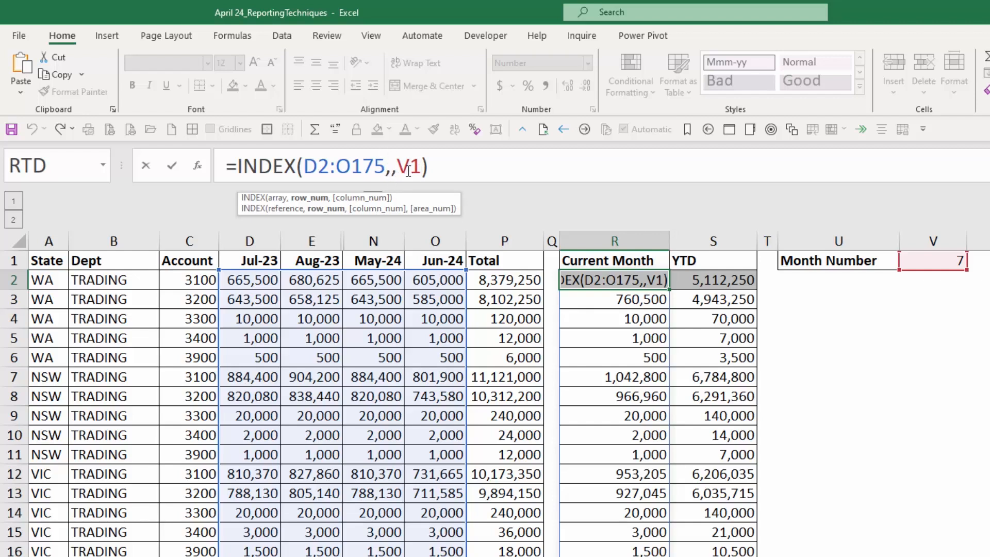
drag(395, 166, 422, 168)
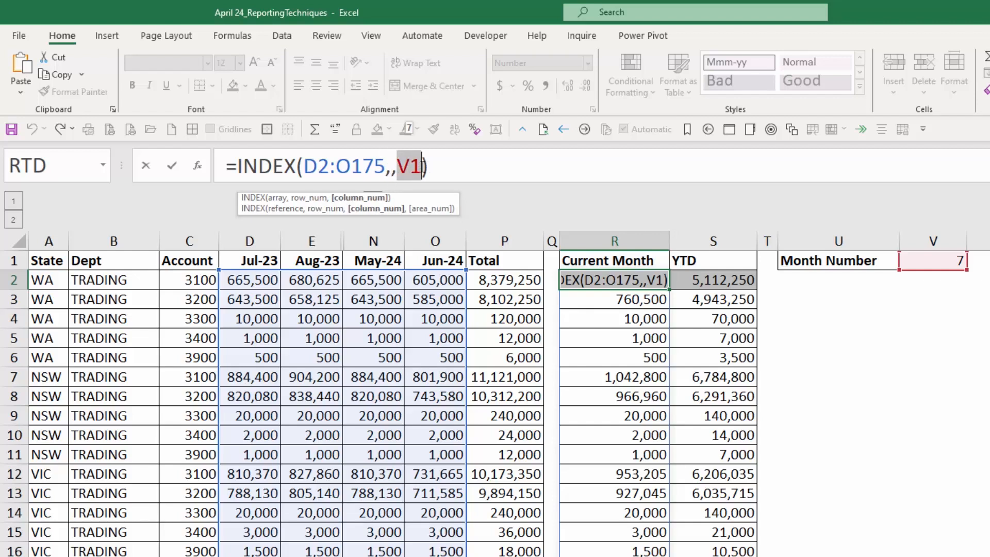
click(172, 165)
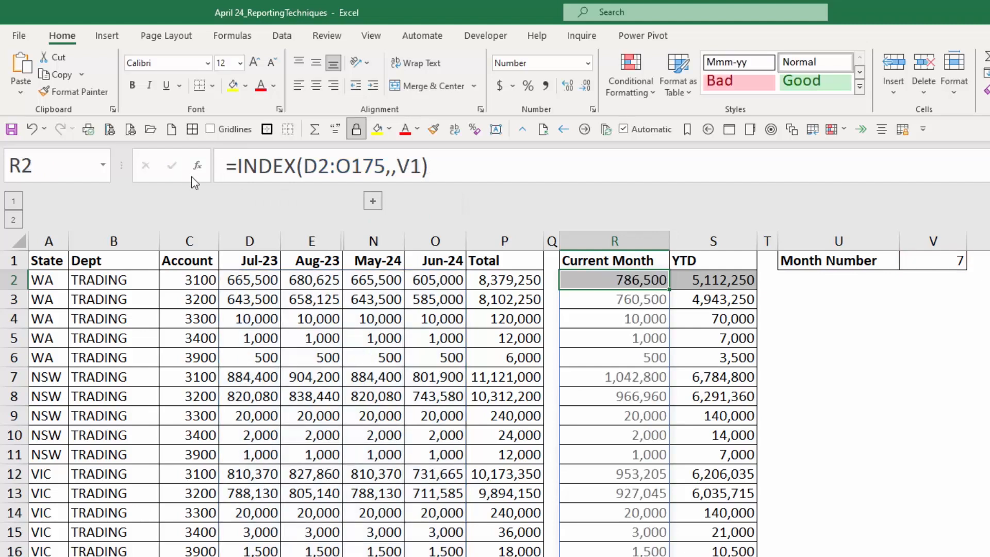
Expand the grouped month columns to compare the Jan-24 column with the Current Month column, and collapse the group again
click(373, 201)
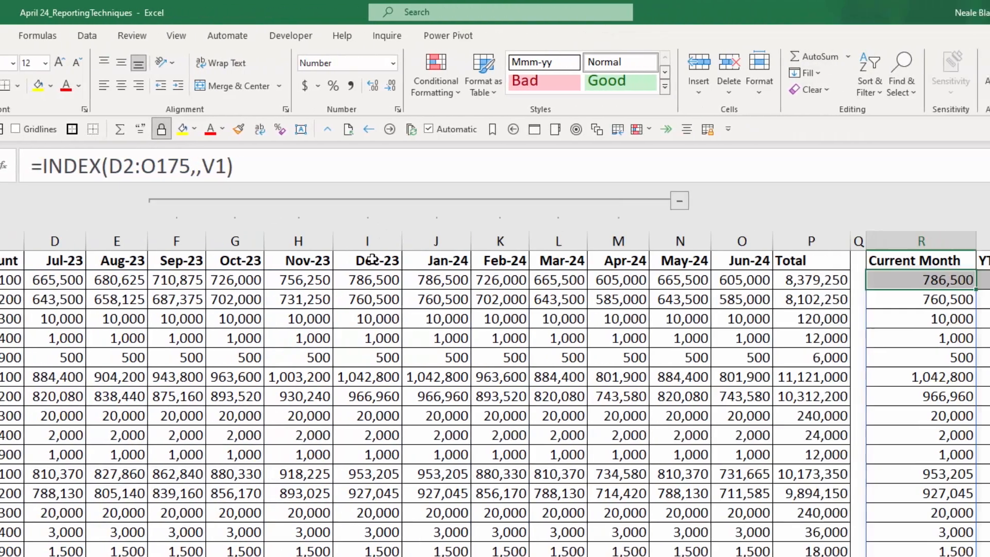
click(235, 245)
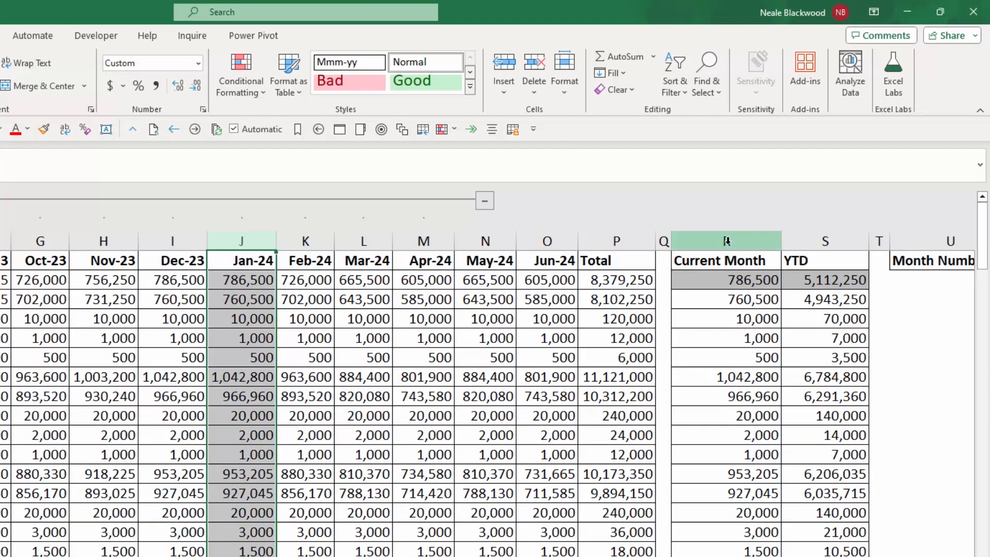
click(485, 202)
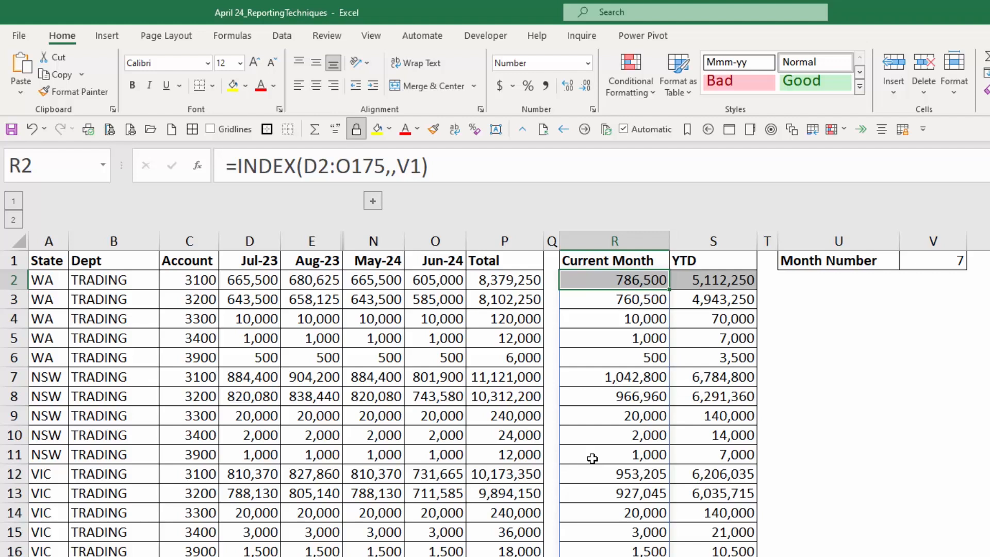
Examine the OFFSET part of the YTD formula in S2, highlighting its D2:D175 reference and the zero rows and cols arguments
click(694, 279)
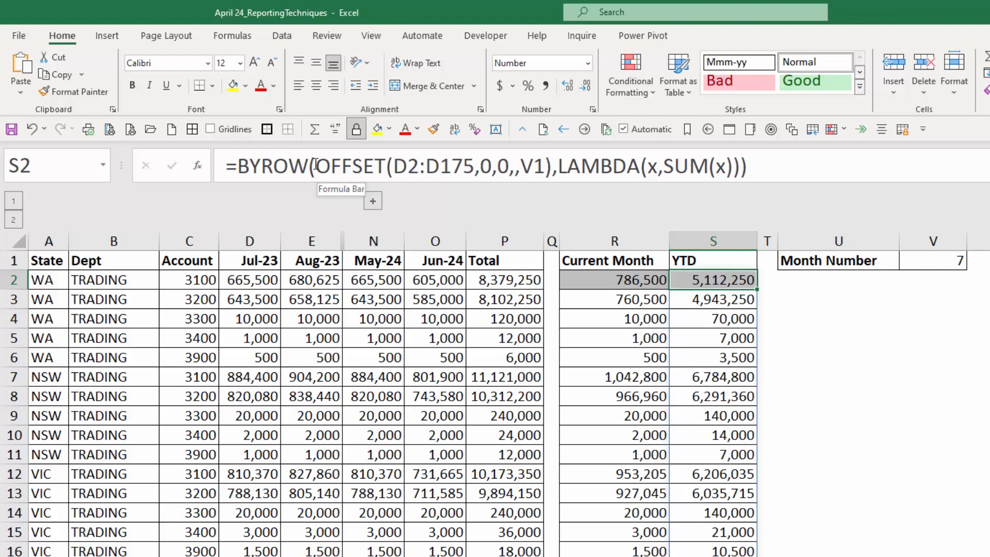
drag(315, 165, 553, 169)
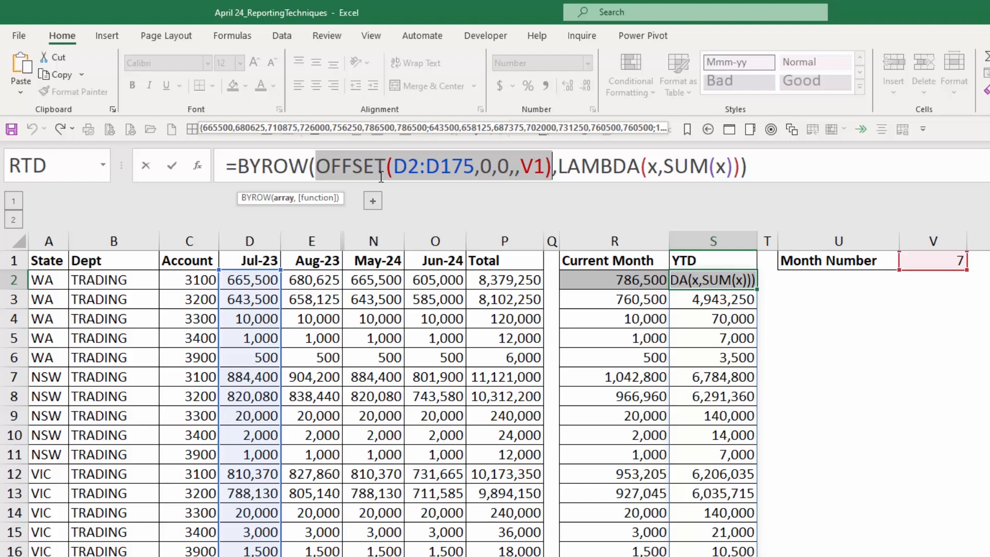
drag(394, 165, 474, 165)
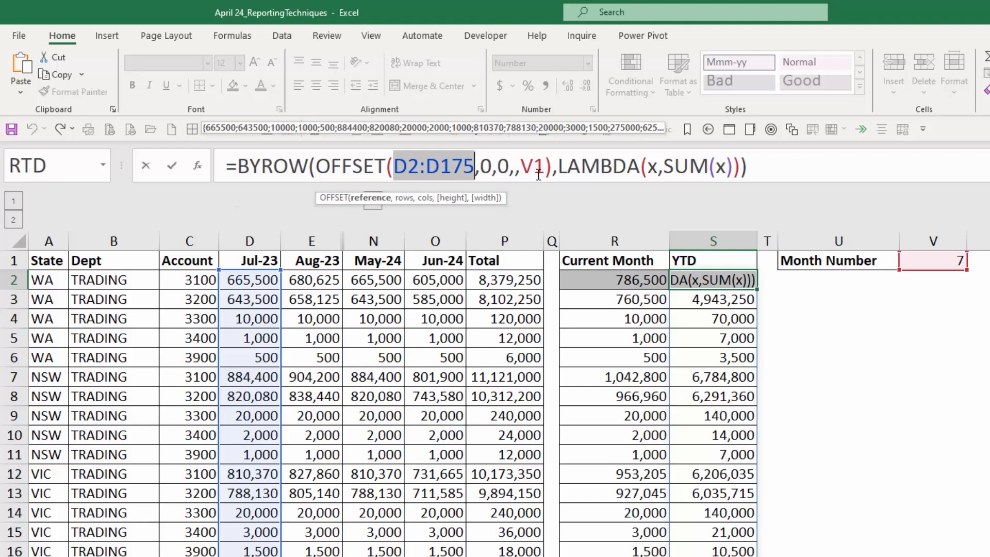
drag(480, 165, 491, 164)
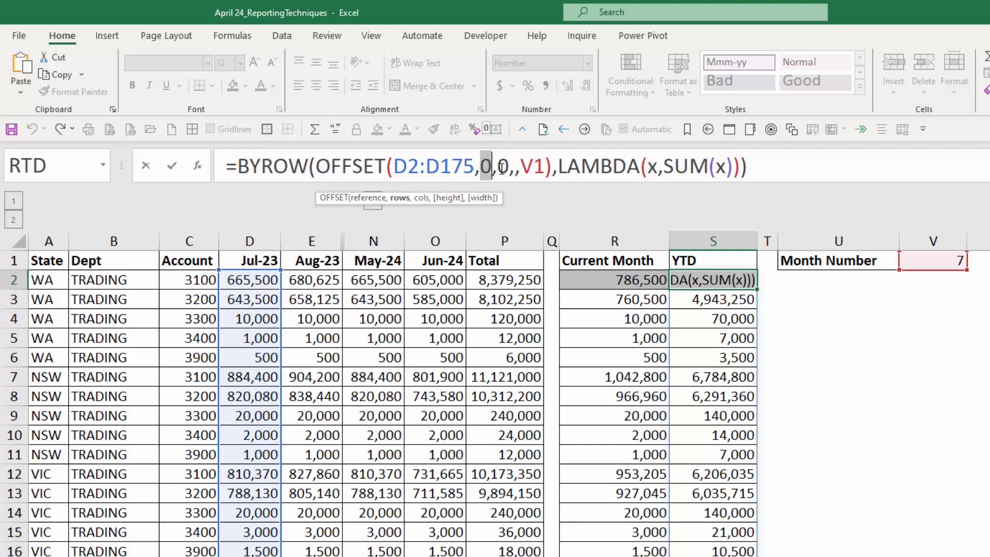
click(488, 164)
double_click(488, 164)
drag(481, 164, 508, 174)
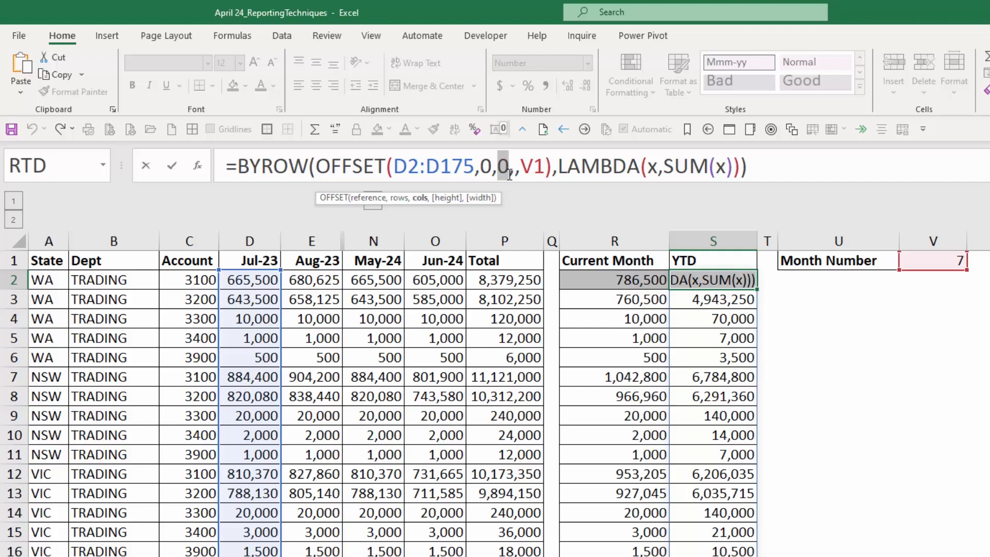
Examine the blank height and V1 width arguments of OFFSET in the S2 formula, and leave the formula unchanged
click(517, 169)
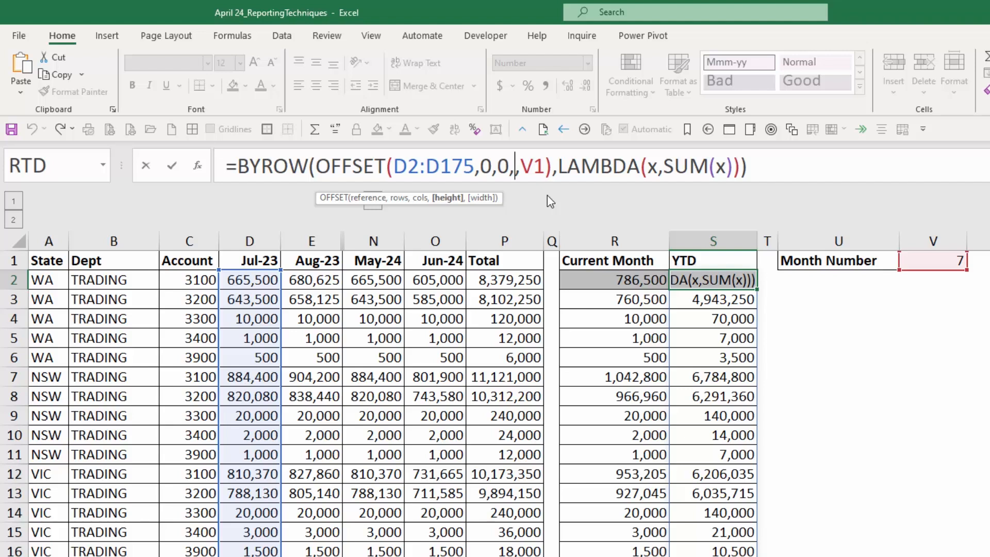
drag(521, 166, 542, 170)
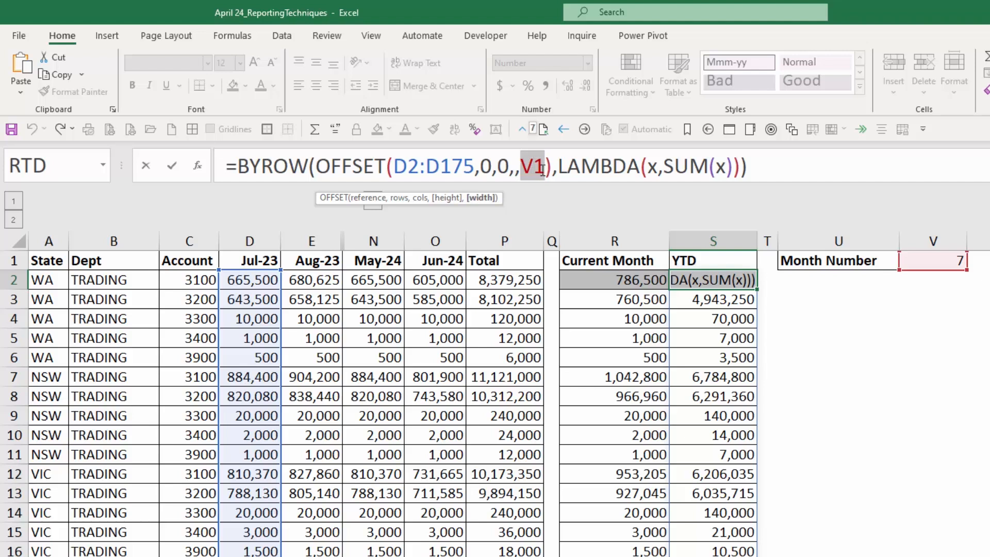
click(518, 170)
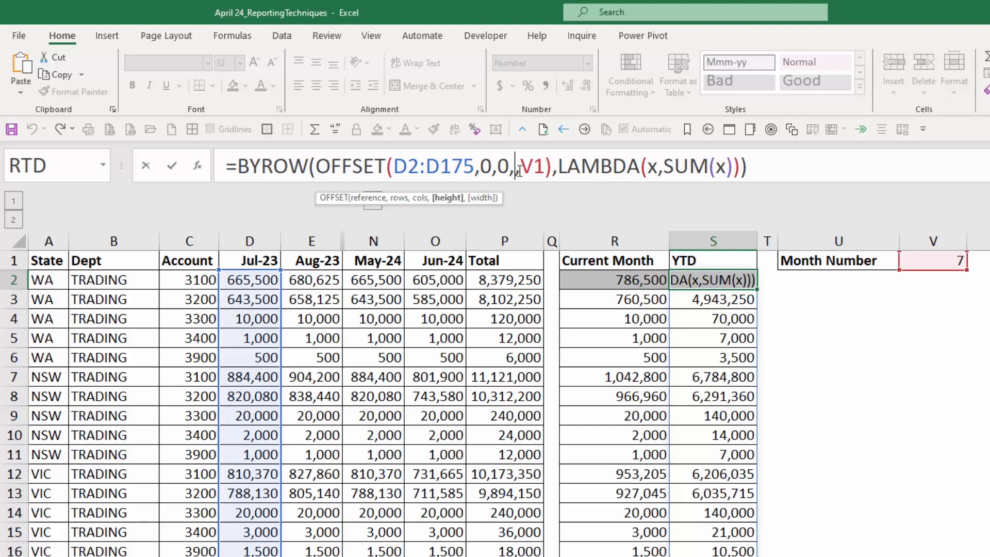
text(,)
drag(525, 165, 543, 166)
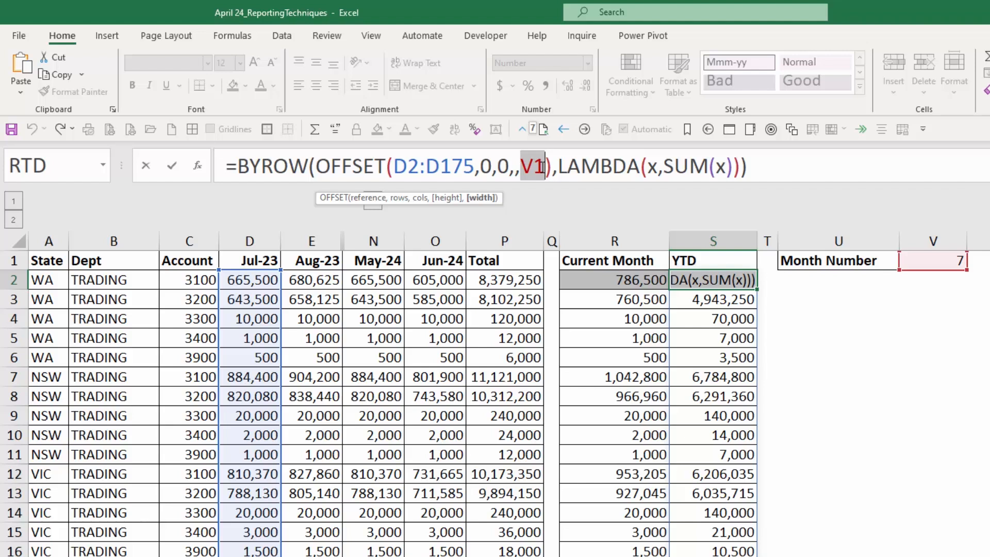
key(Escape)
Examine the OFFSET array and the LAMBDA(x,SUM(x)) function inside the BYROW formula in S2, keeping the formula as is
drag(297, 166, 533, 166)
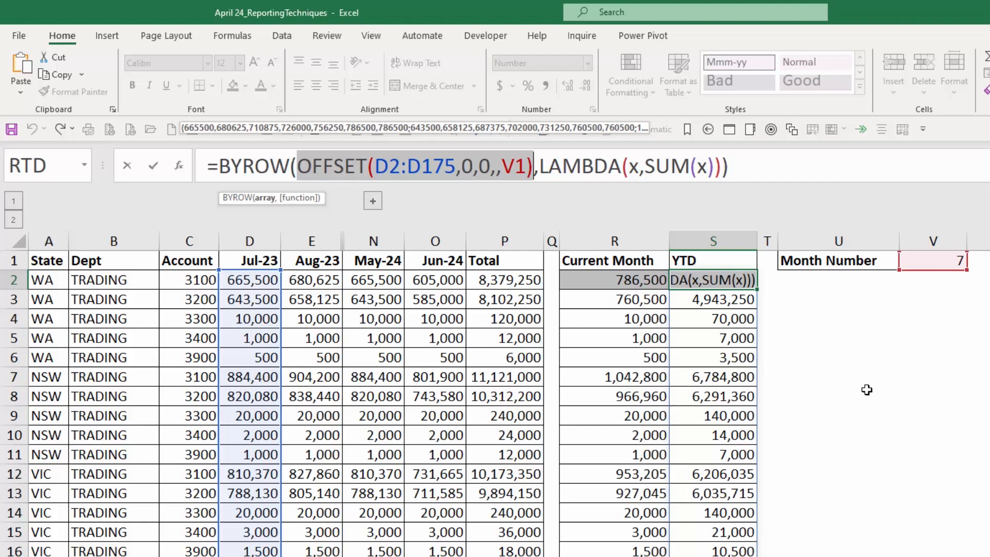
key(Right)
key(shift+Right)
key(shift+Right)
key(shift+Right)
key(shift+Right)
key(shift+Right)
key(shift+Right)
key(shift+Right)
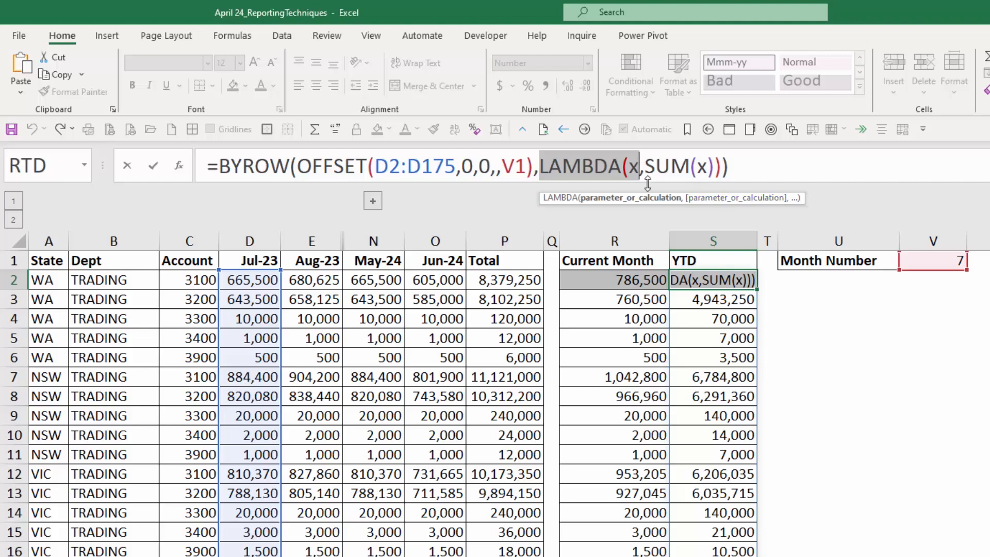
click(630, 168)
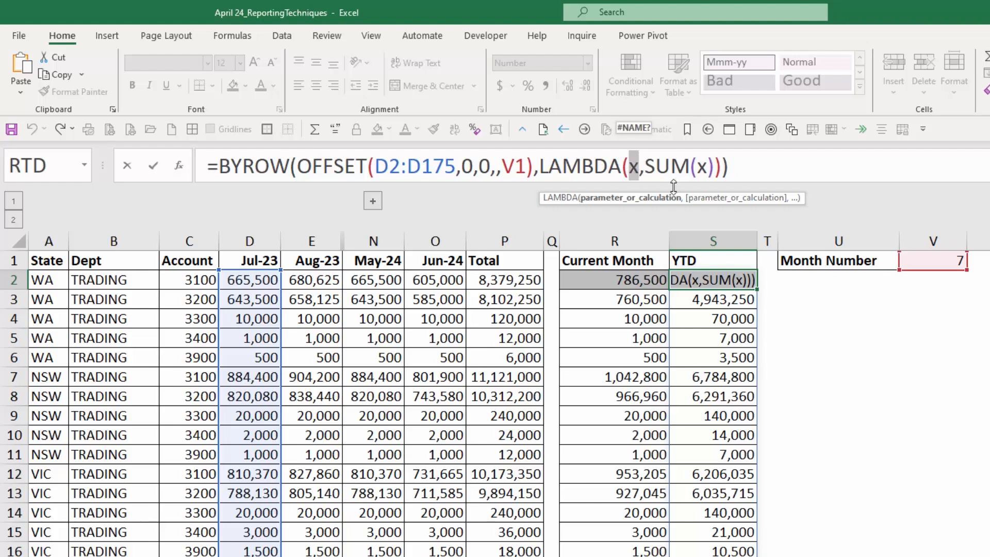
click(650, 166)
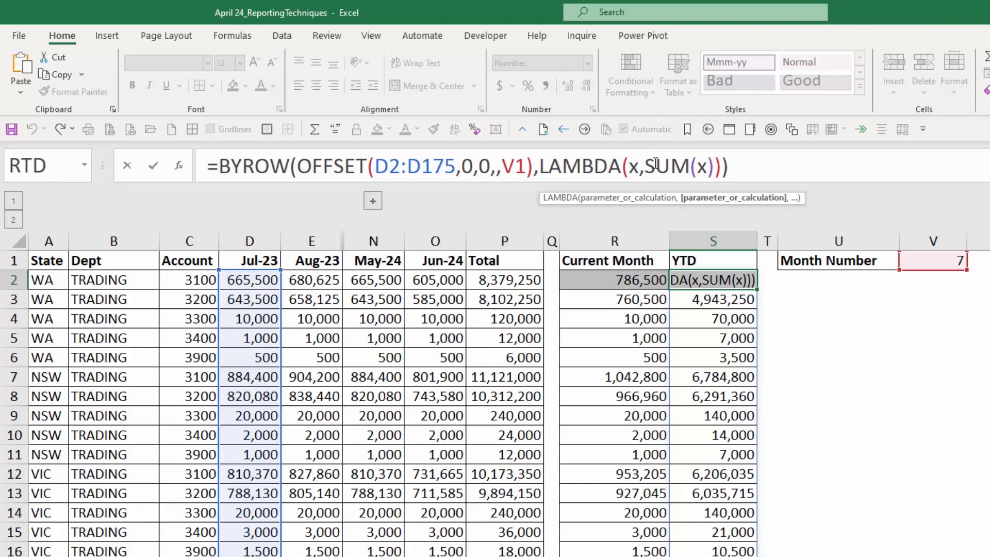
drag(649, 166, 714, 166)
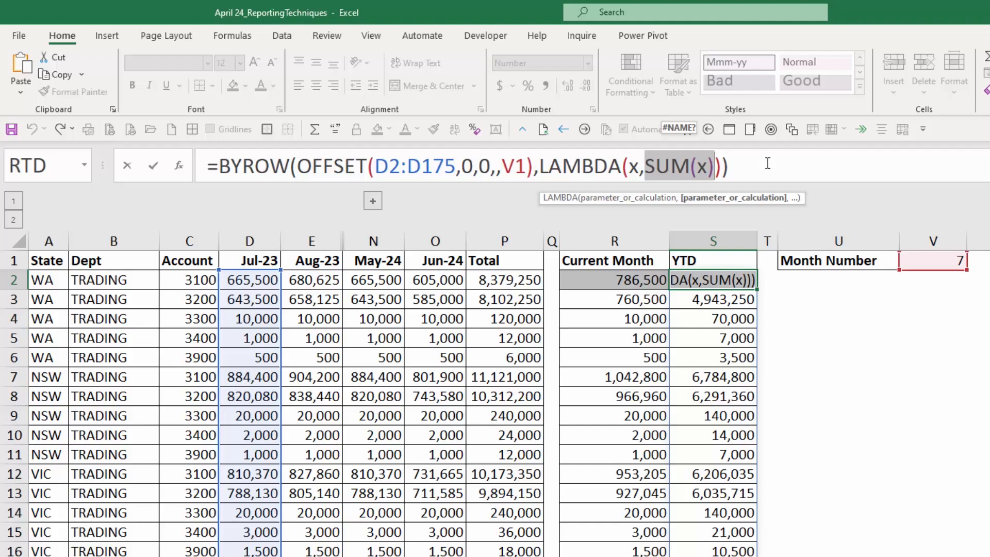
key(Return)
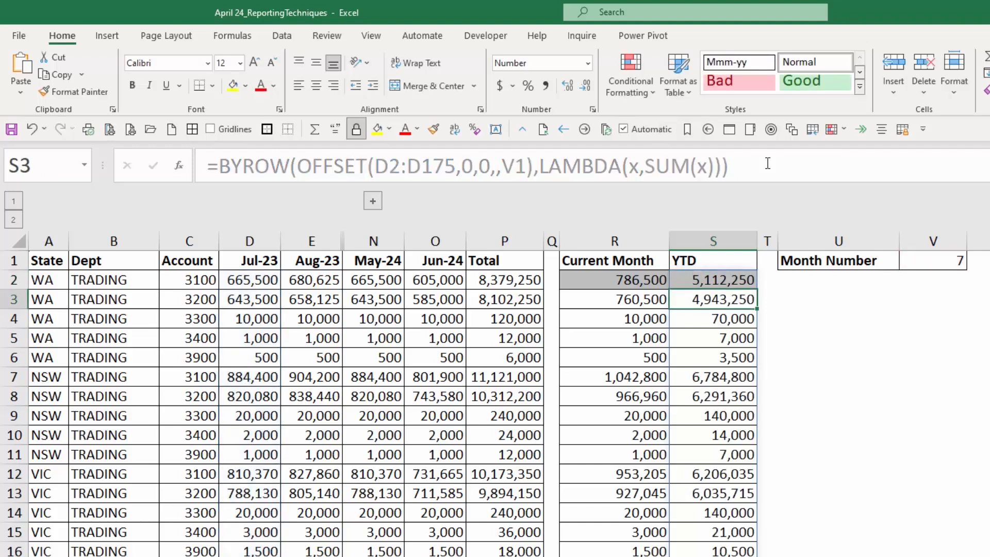
Step through the top cells of the Current Month and YTD columns to compare the R2 and S2 formulas with their spilled cells
key(Left)
key(Up)
key(Right)
key(Down)
key(Down)
key(Left)
key(Down)
key(Down)
key(Up)
key(Up)
key(Up)
key(Up)
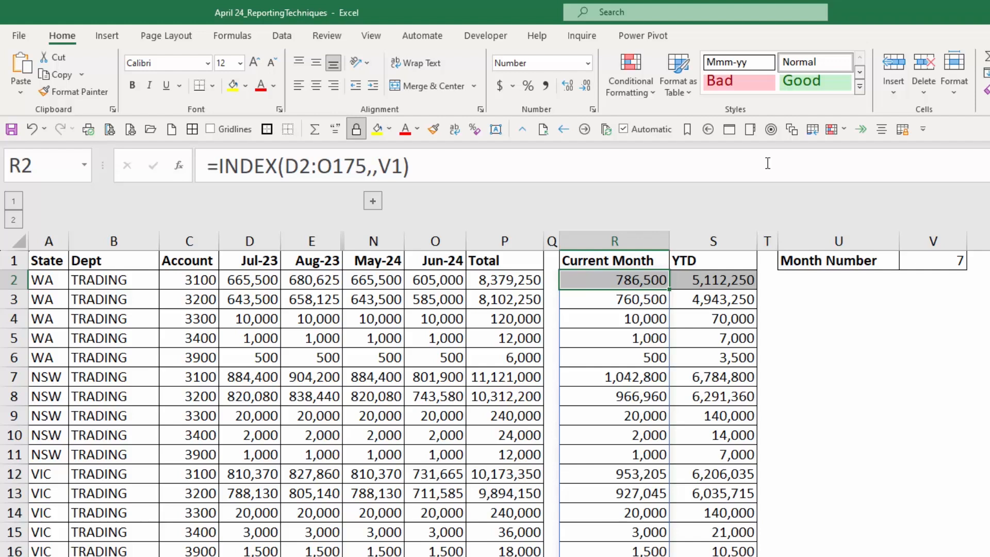
key(Right)
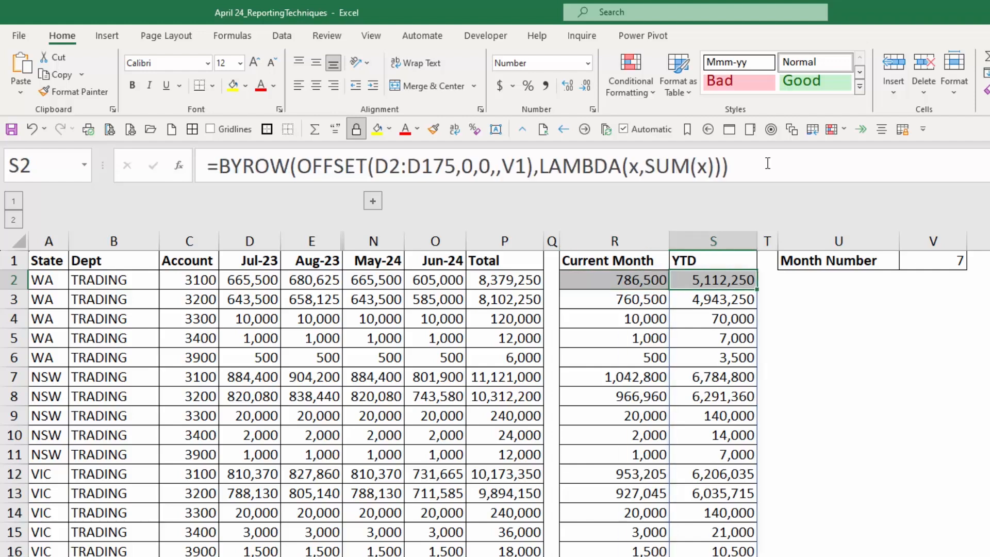
key(Left)
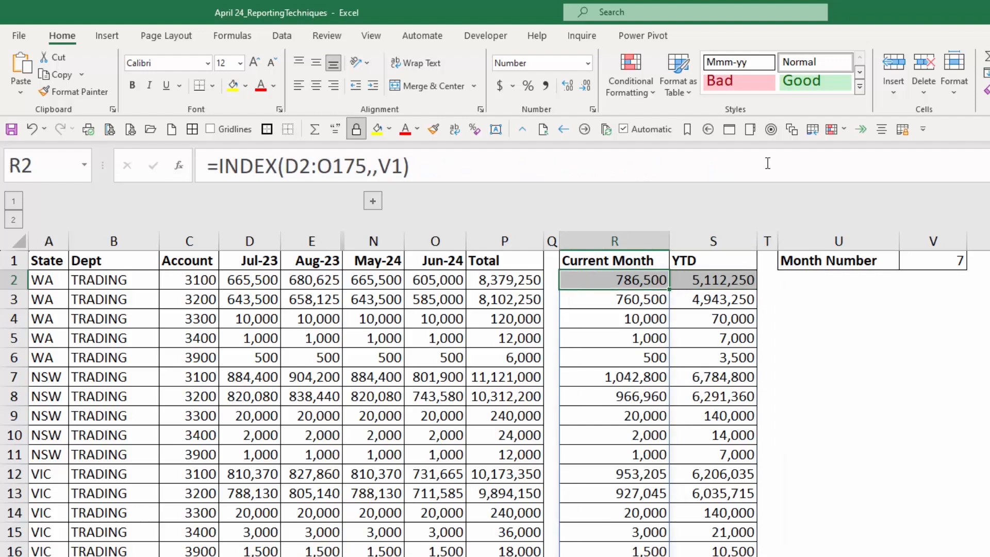
key(Down)
key(Right)
key(Left)
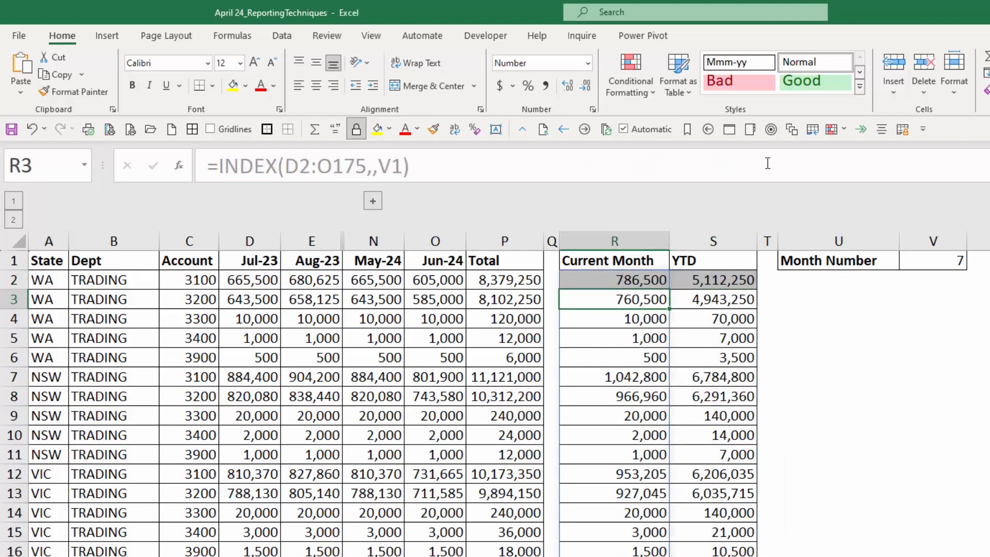
key(Down)
key(Down)
key(Down)
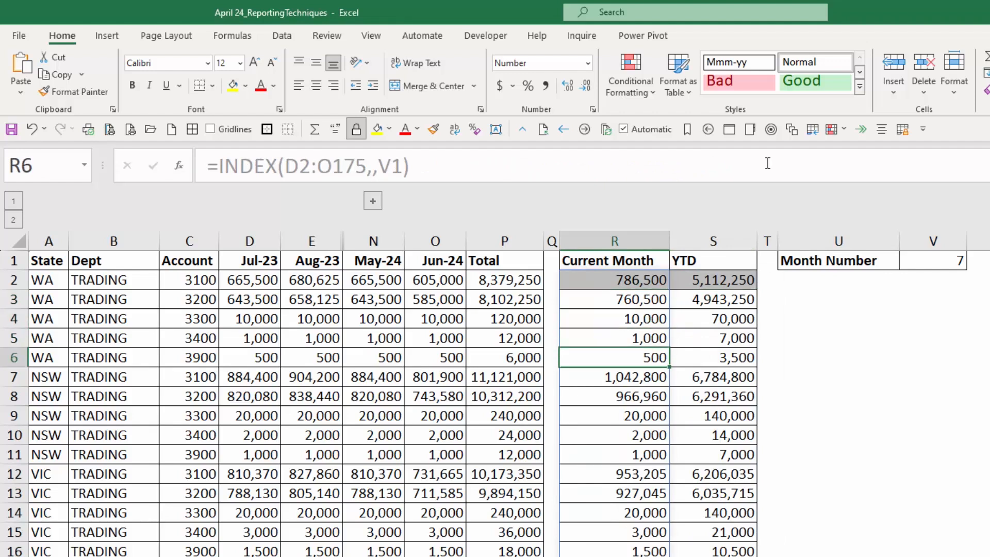
Overwrite the spilled Current Month cell R6 with 500 to test blocking the R2 formula's spill range
text(500)
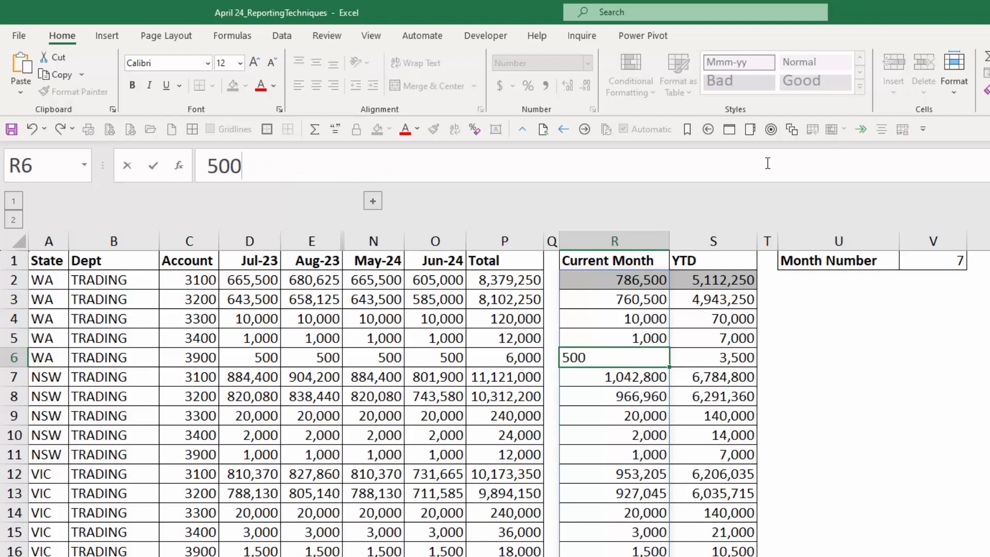
key(Return)
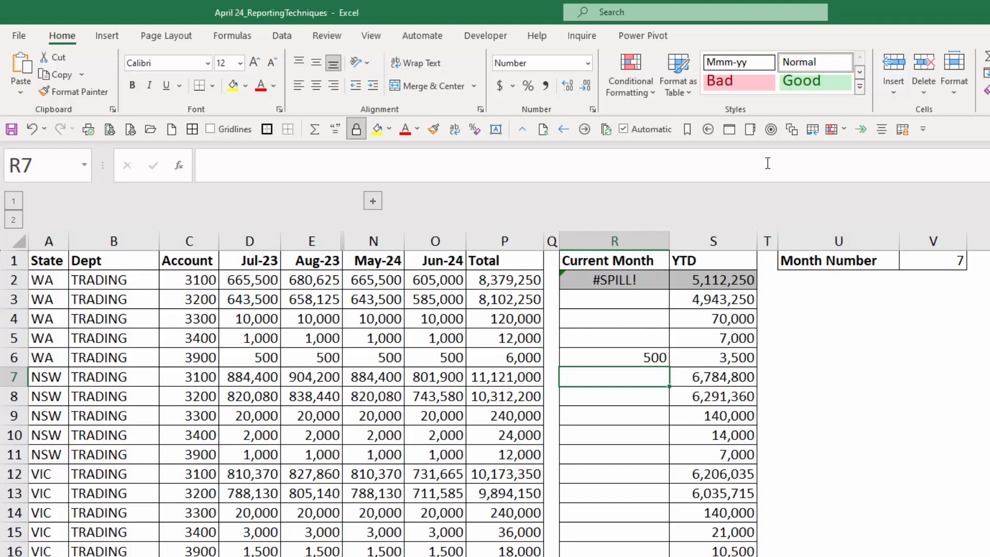
key(Up)
key(Up)
key(Up)
key(Up)
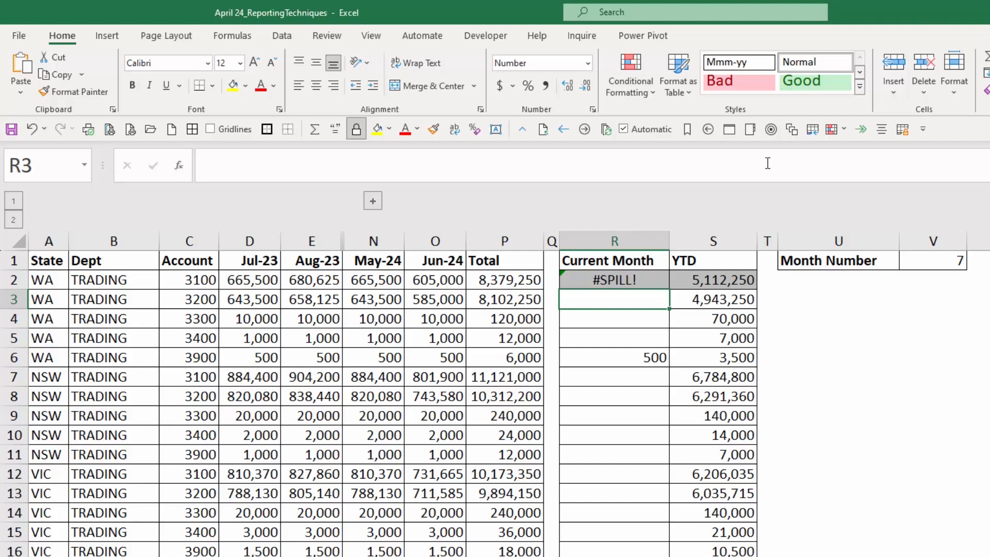
Clear the typed value from R6 and return to the INDEX formula in R2
key(Down)
key(Down)
key(Down)
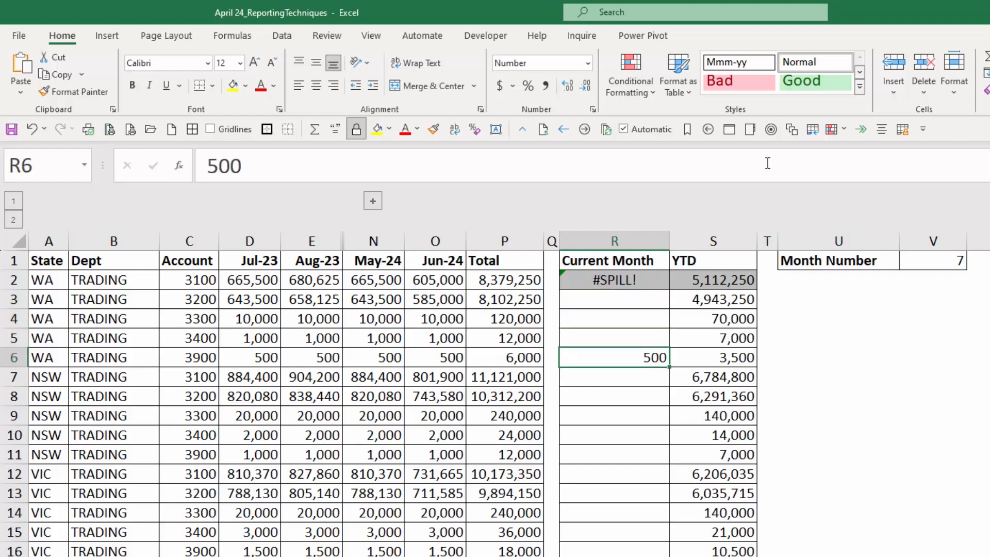
key(Delete)
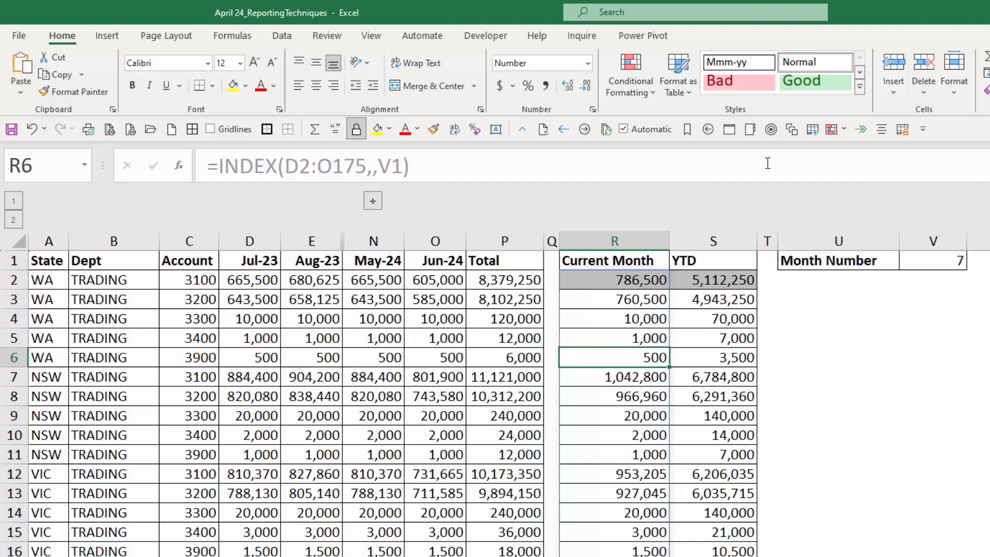
key(Up)
key(Up)
key(Up)
key(Up)
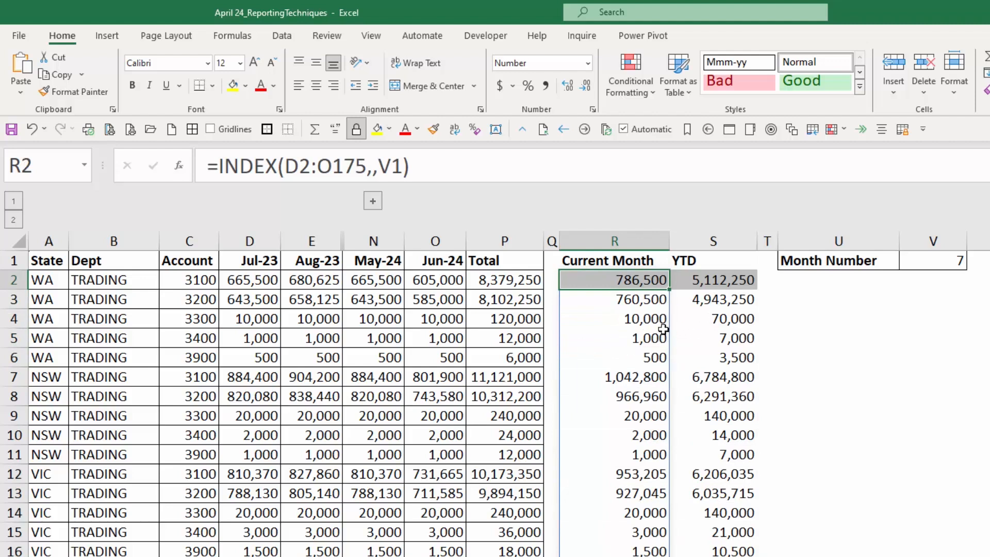
Overwrite the last spilled Current Month cell, R175, with 1000 and undo that entry
scroll(825, 416, down, 20)
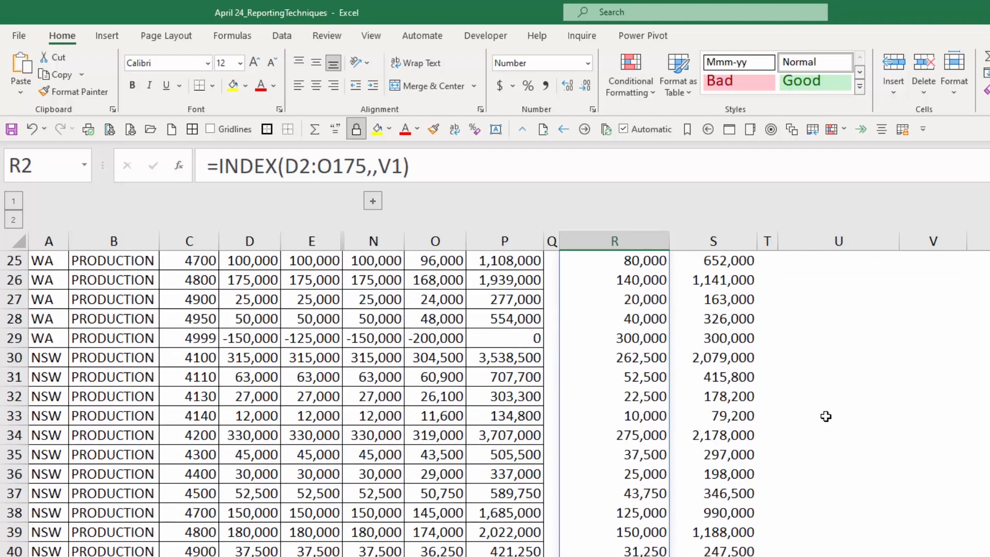
scroll(825, 416, down, 20)
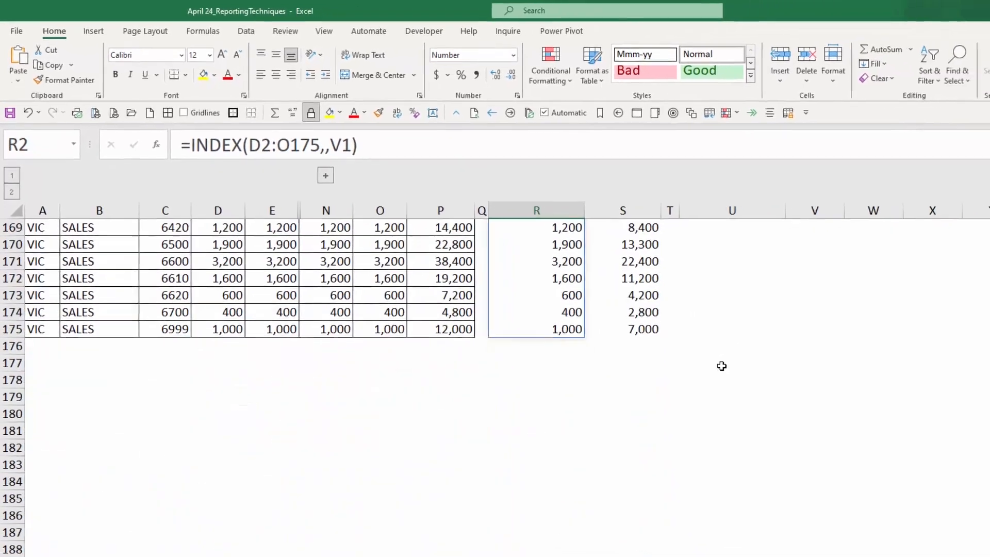
scroll(679, 341, up, 7)
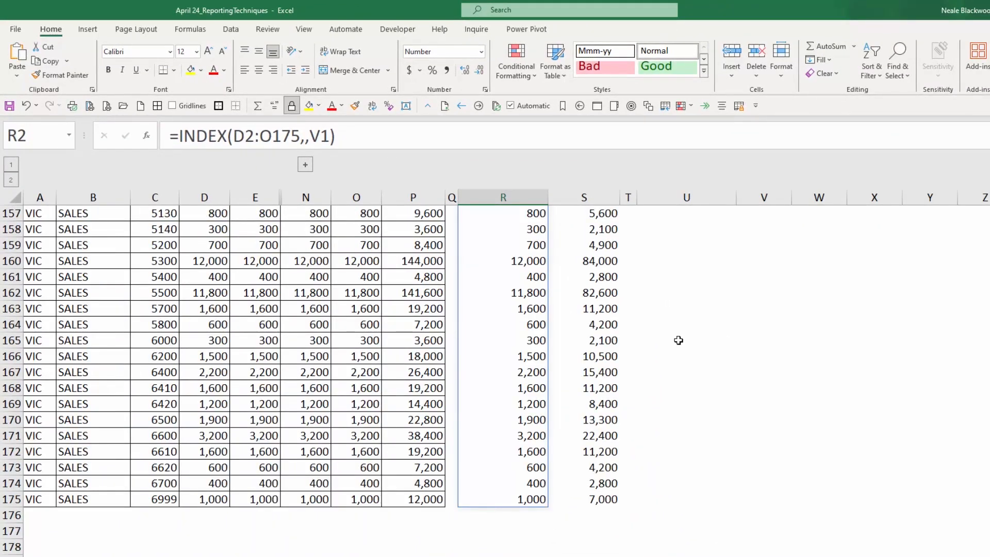
click(526, 498)
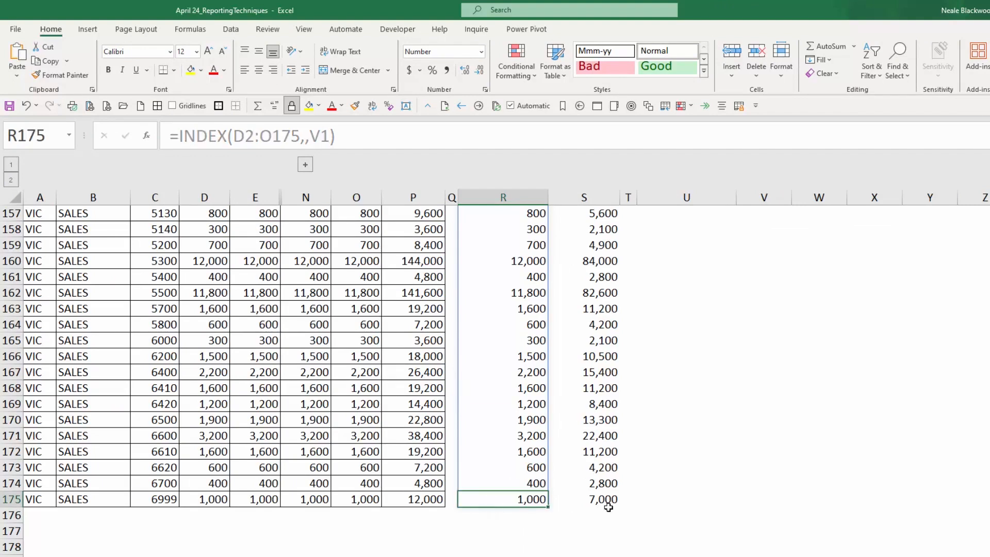
text(1000)
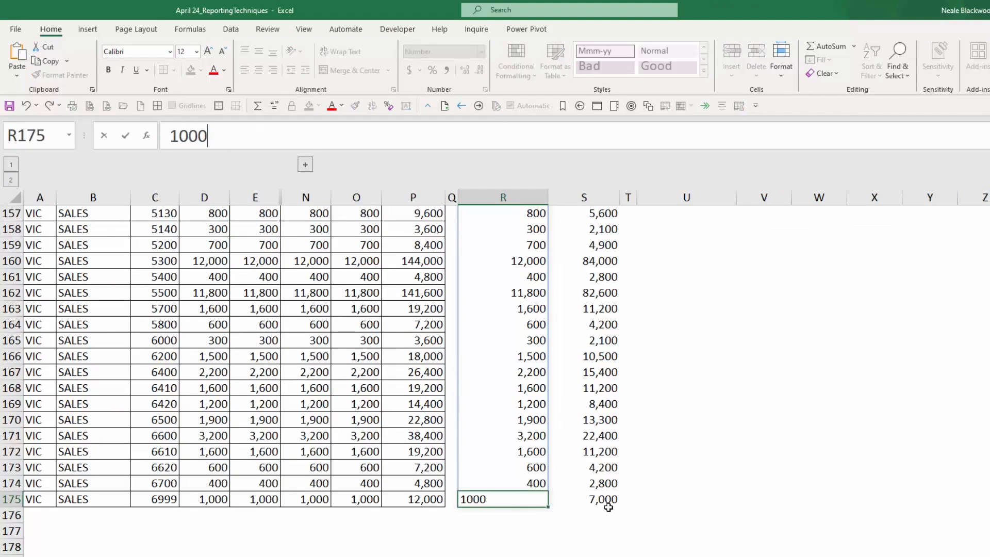
key(Return)
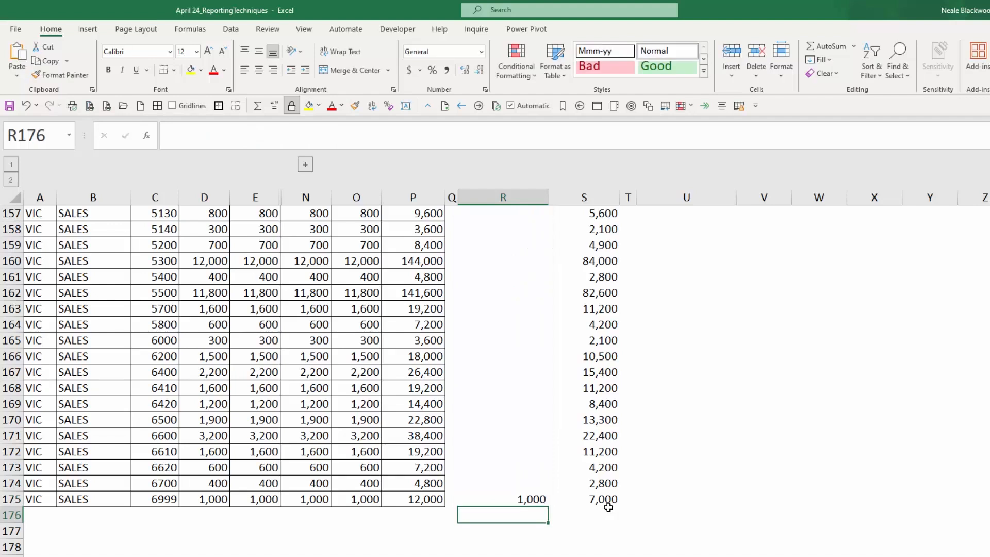
key(Up)
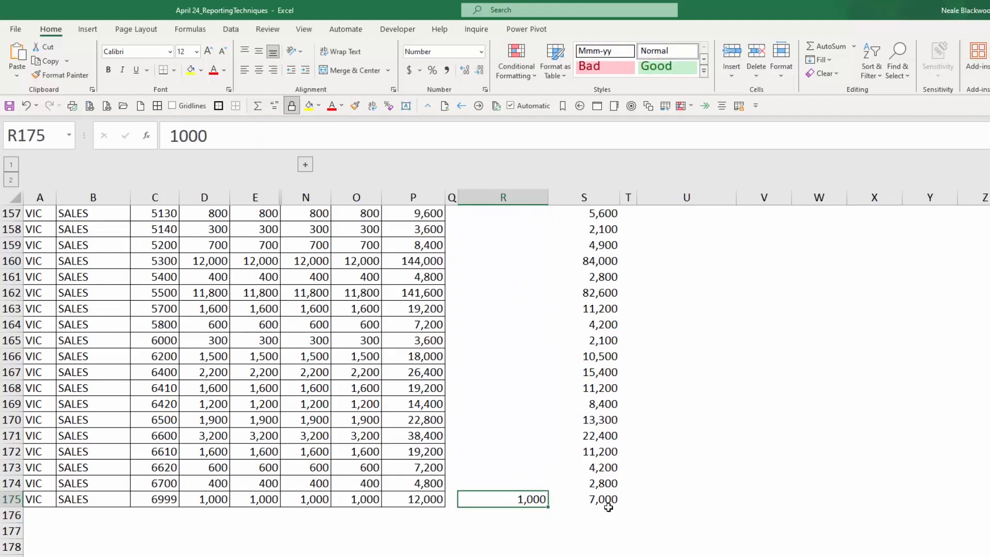
key(ctrl+z)
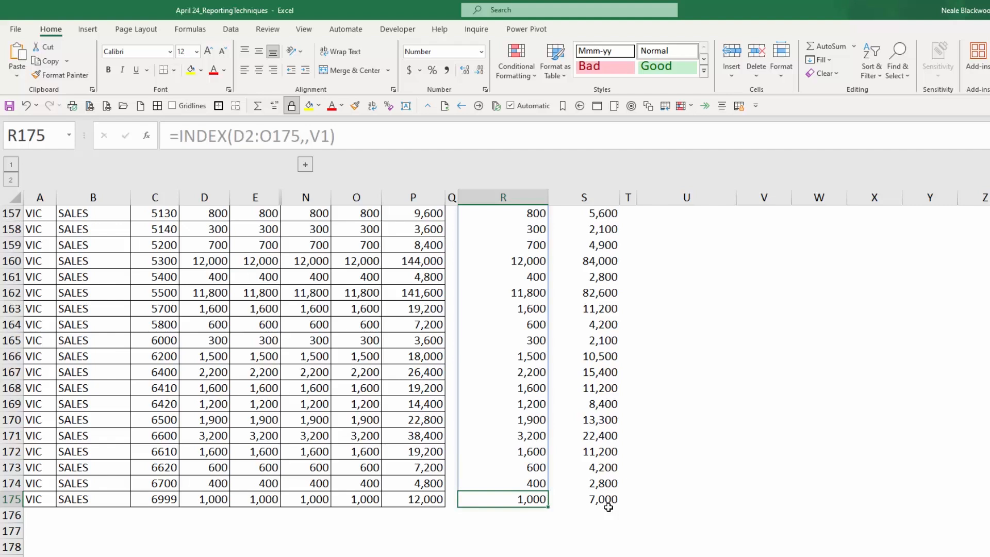
Examine the whole BYROW formula in S2 and its OFFSET array argument, keep it unchanged, and return to R2
key(ctrl+Up)
key(Down)
key(Right)
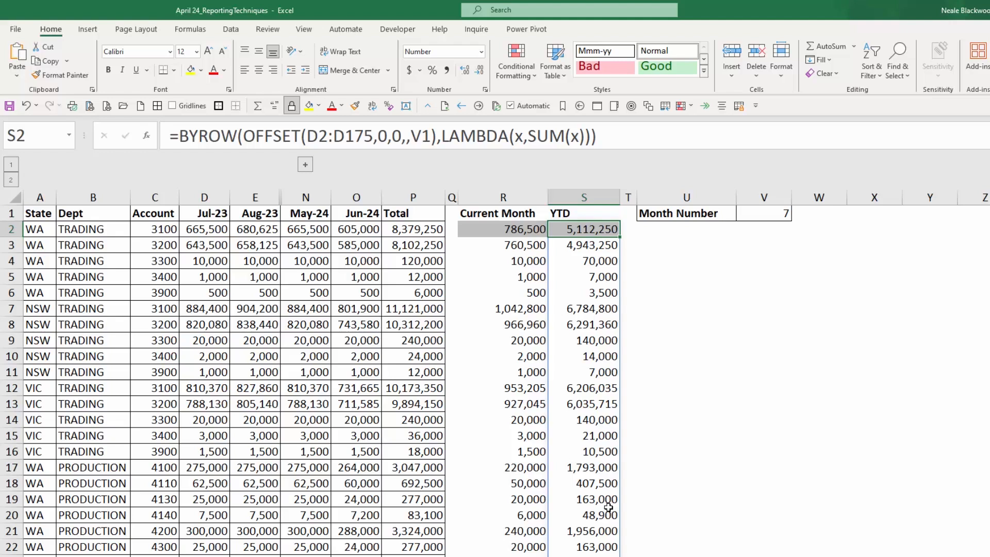
drag(179, 135, 630, 134)
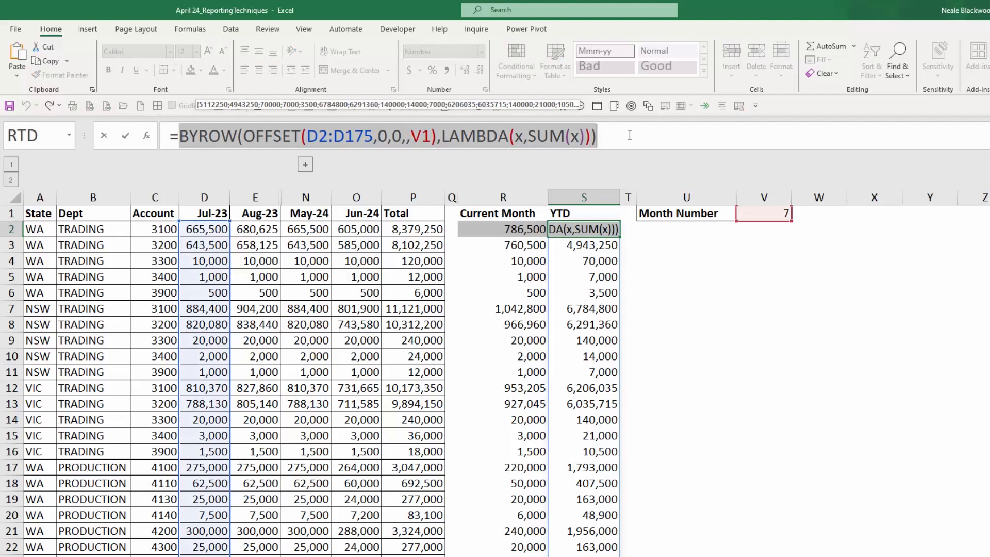
double_click(437, 137)
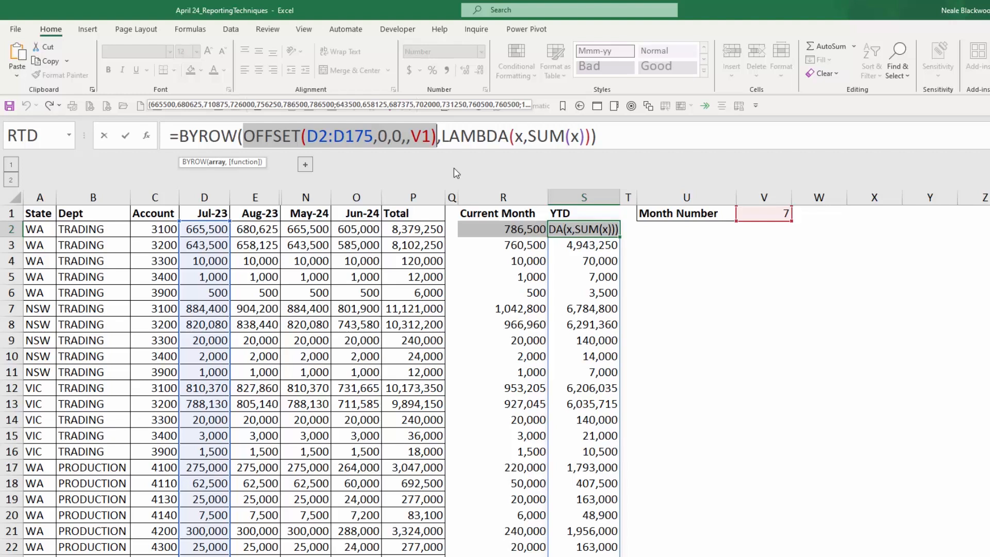
key(Escape)
click(505, 229)
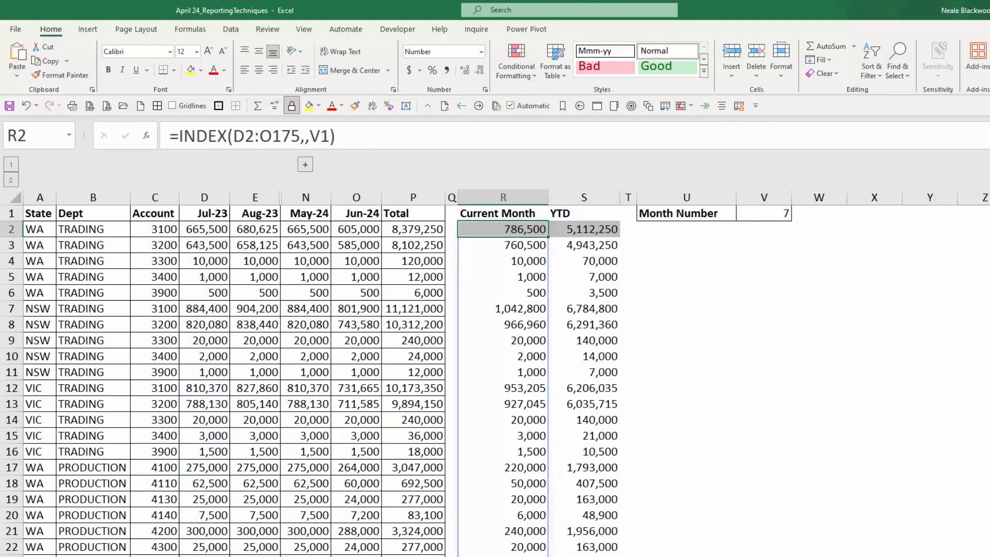
Examine the tblGLData[Date] reference in the Current Month in Data formula in B2, leaving the formula as is
key(ctrl+Page_Up)
click(192, 309)
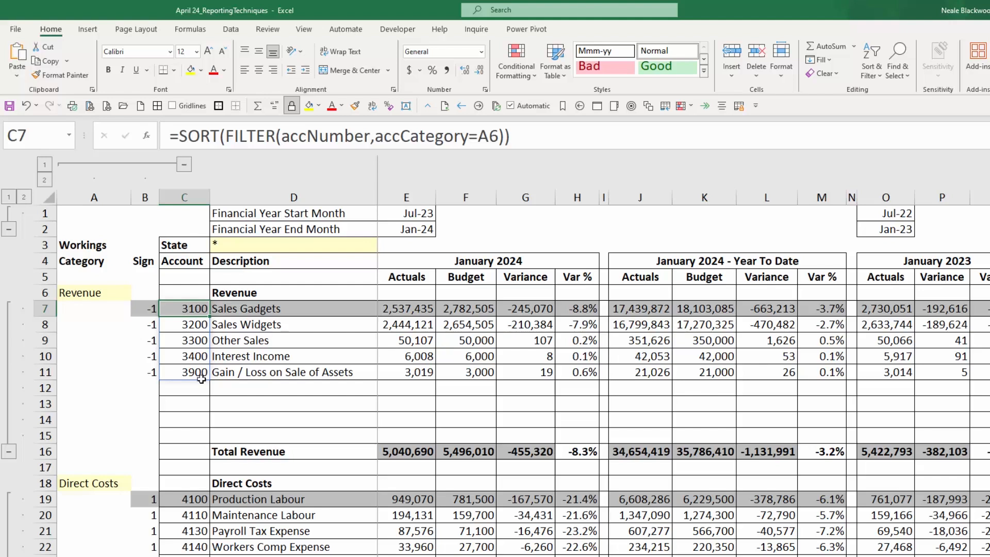
key(ctrl+Page_Down)
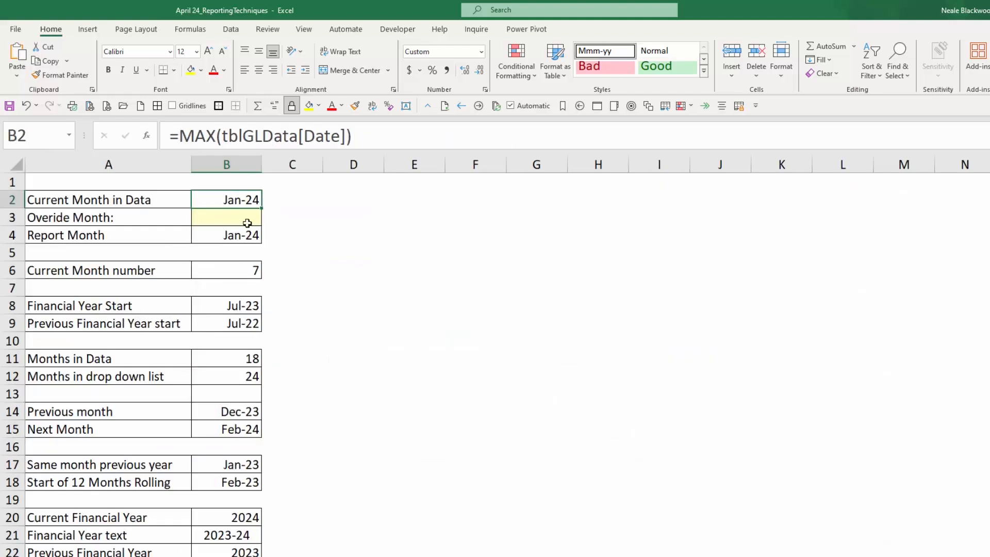
drag(222, 135, 347, 142)
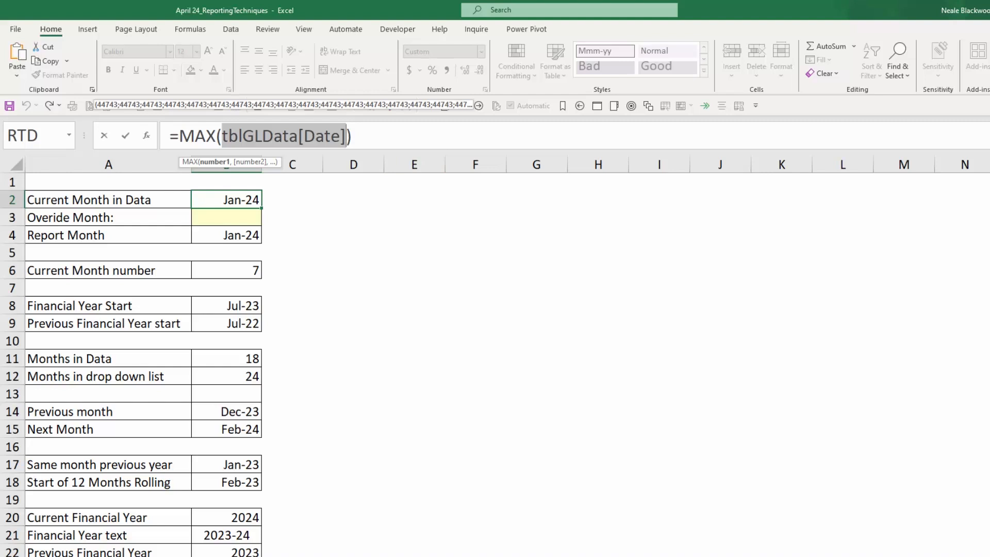
click(173, 556)
click(193, 309)
key(Escape)
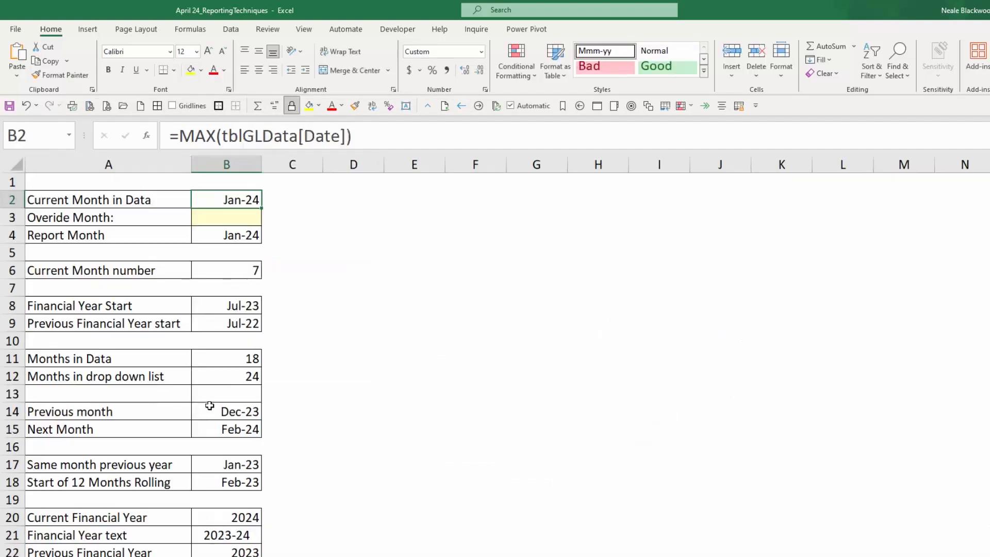
Examine the FILTER part of the account formula in C7 on the report sheet, highlighting its accNumber and accCategory names
click(175, 556)
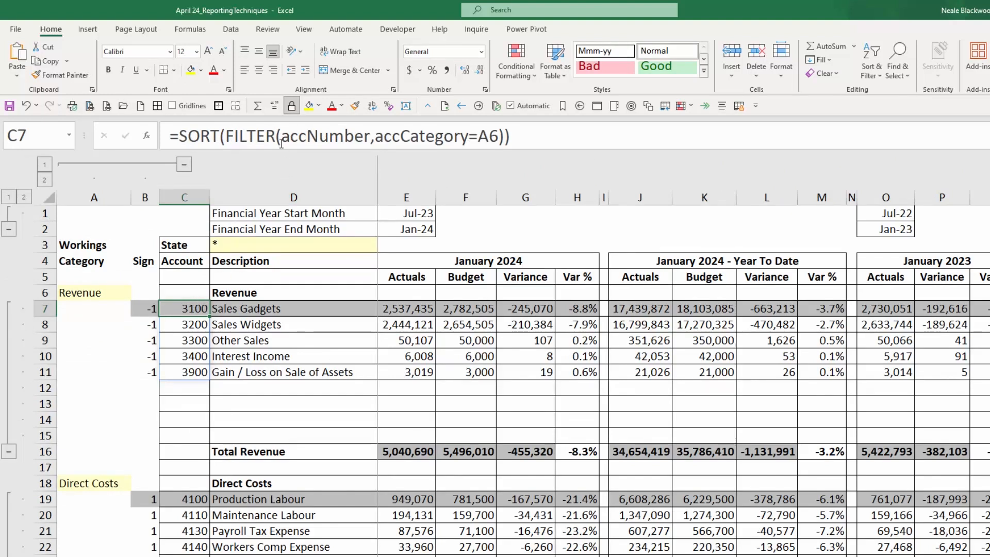
drag(226, 134, 507, 126)
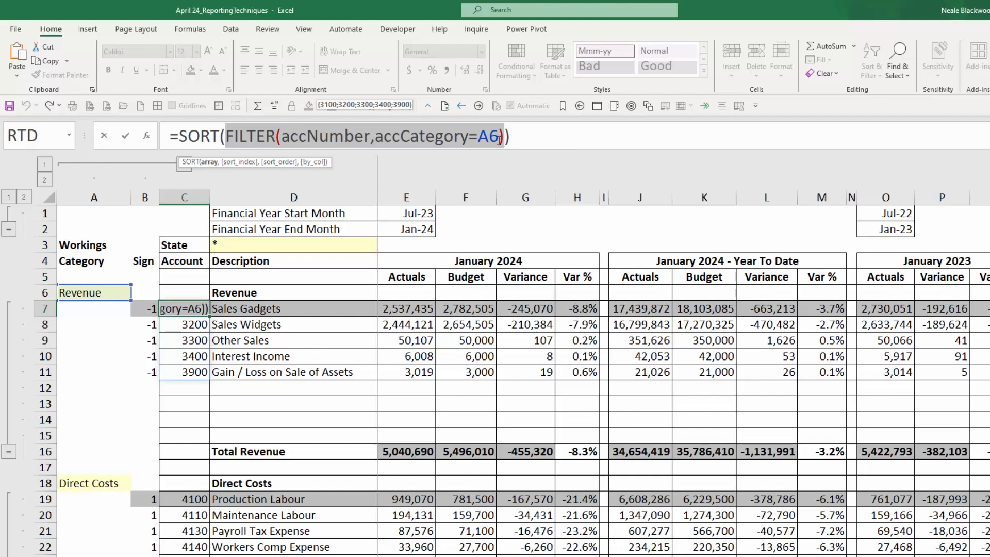
drag(282, 136, 369, 136)
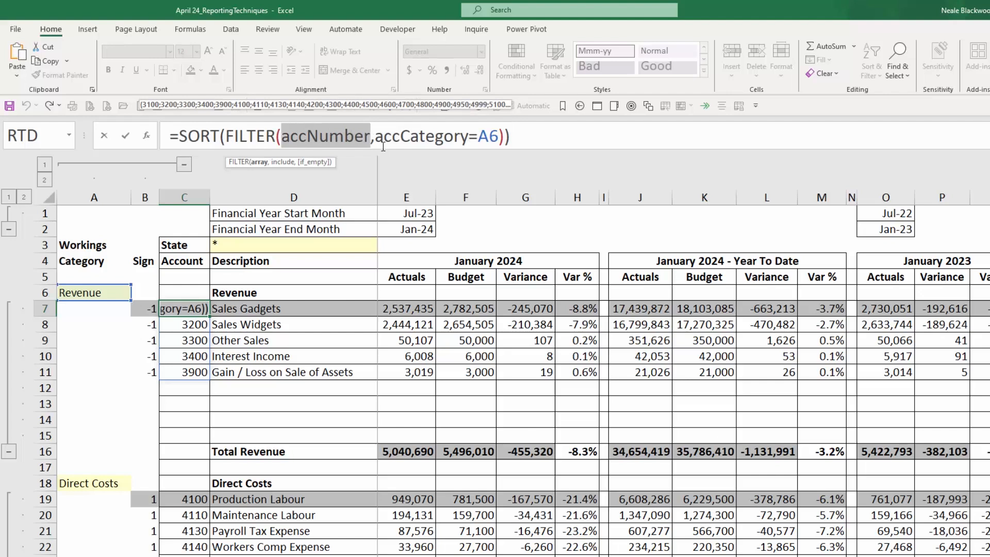
drag(375, 136, 468, 135)
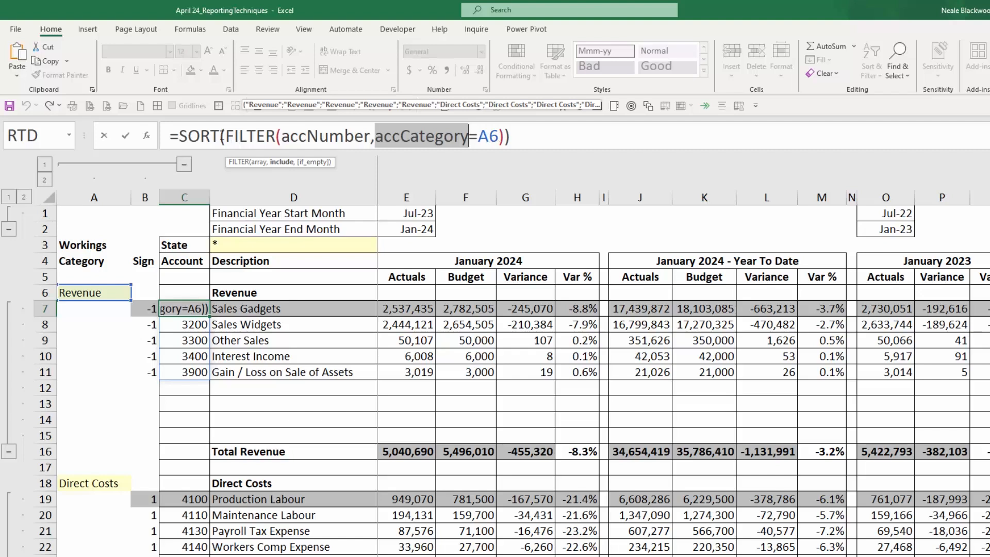
drag(226, 136, 499, 136)
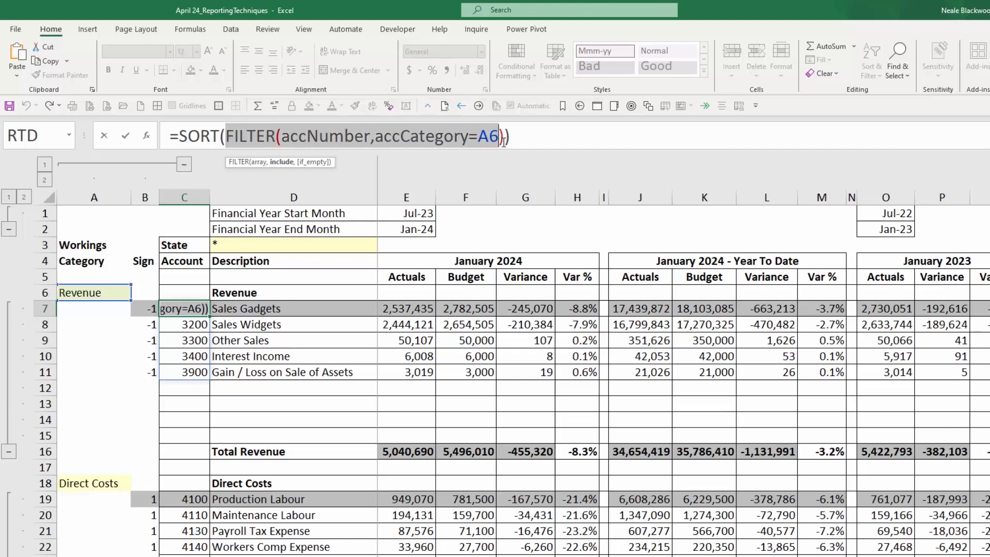
Remove the SORT function from the account formula in C7, reducing it to =FILTER(accNumber,accCategory=A6)
click(179, 139)
key(Delete)
key(Delete)
key(Delete)
key(Delete)
key(Delete)
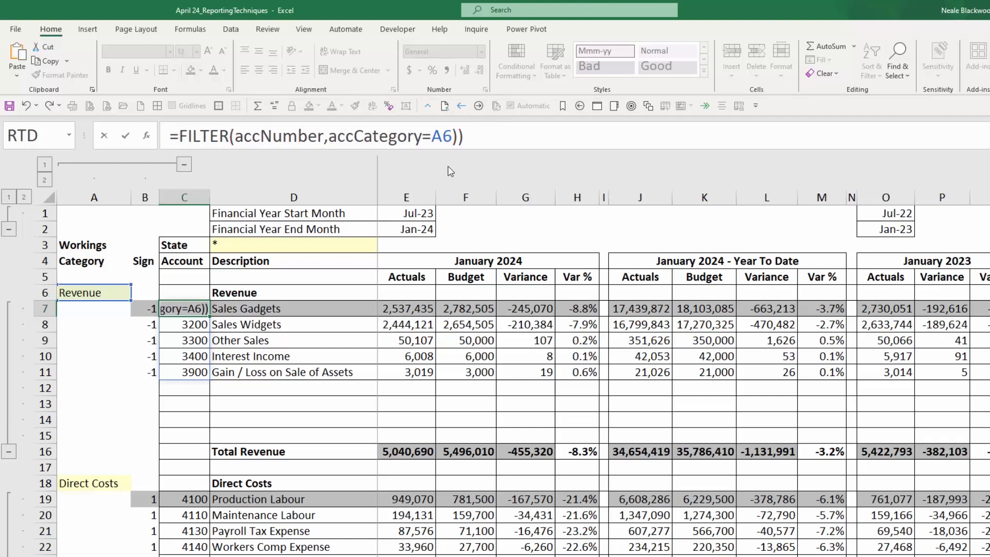
click(501, 147)
key(BackSpace)
key(Return)
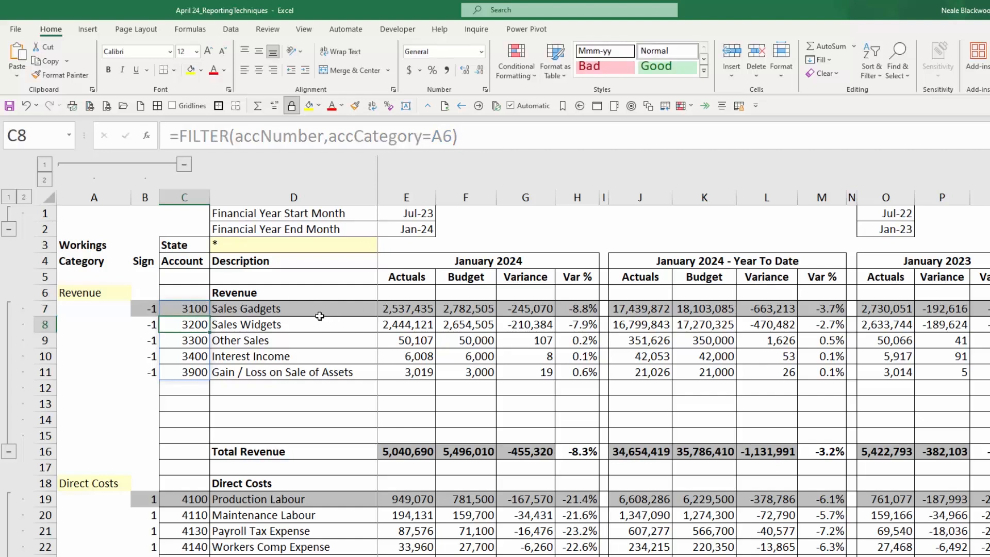
Wrap the FILTER formula in C7 in SORT again as =SORT(FILTER(accNumber,accCategory=A6))
click(192, 308)
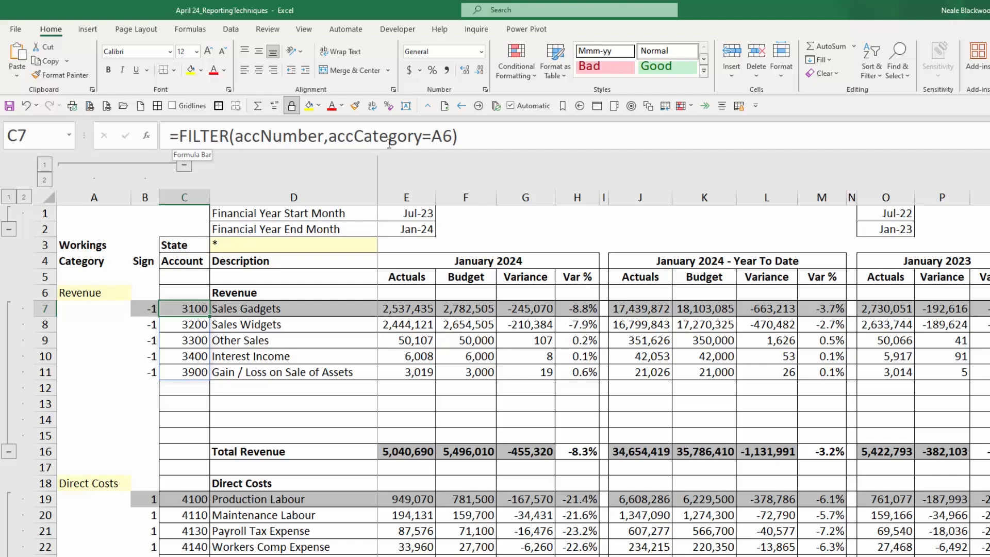
click(179, 136)
text(sort)
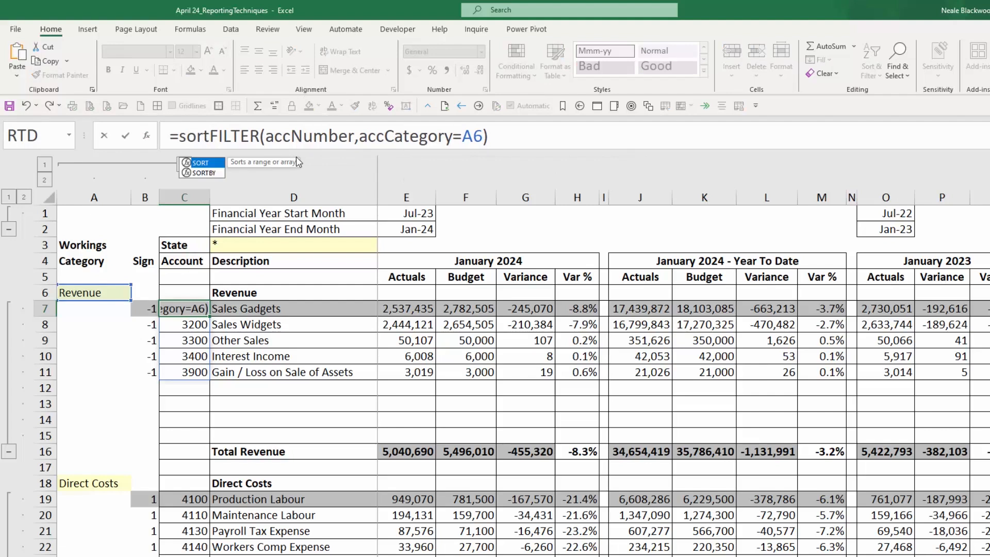
key(Tab)
click(508, 132)
text())
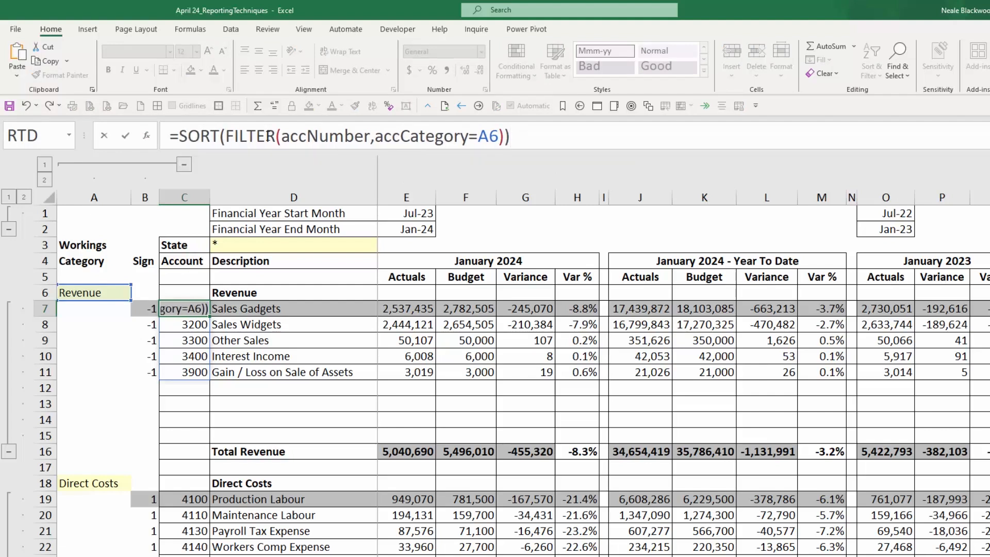
Review the account numbers spilled from C7 and open the Sign column's XLOOKUP formula in B7 for viewing
click(188, 306)
drag(187, 305, 188, 367)
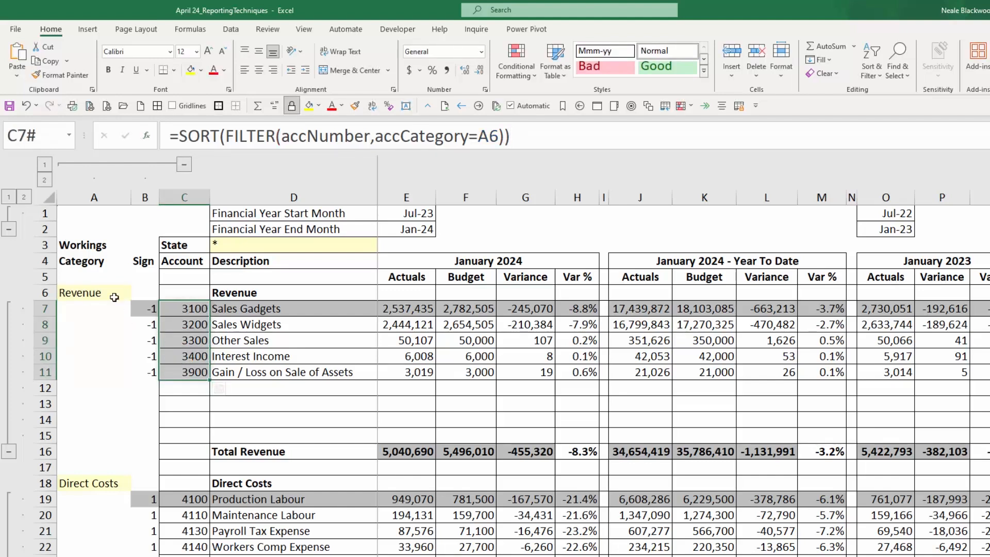
click(198, 308)
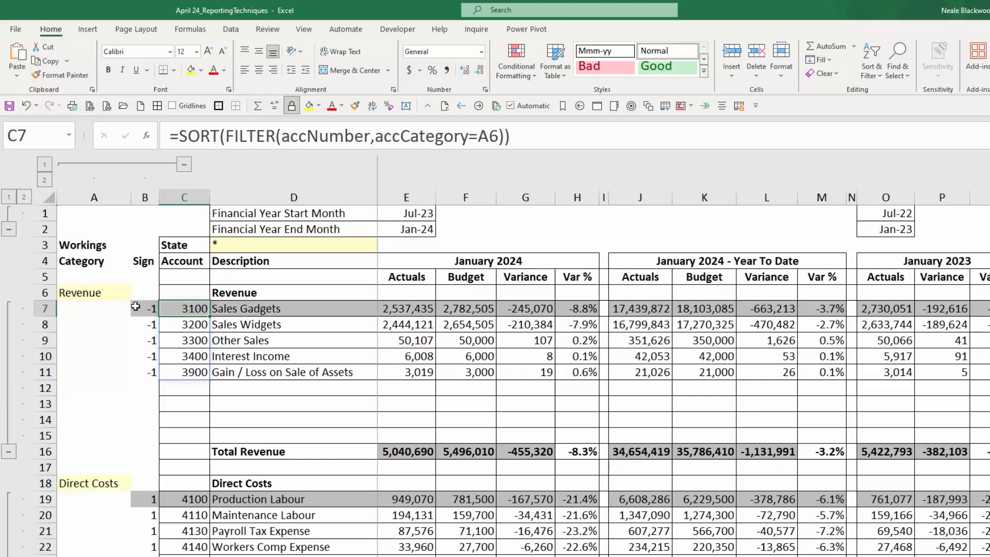
click(146, 308)
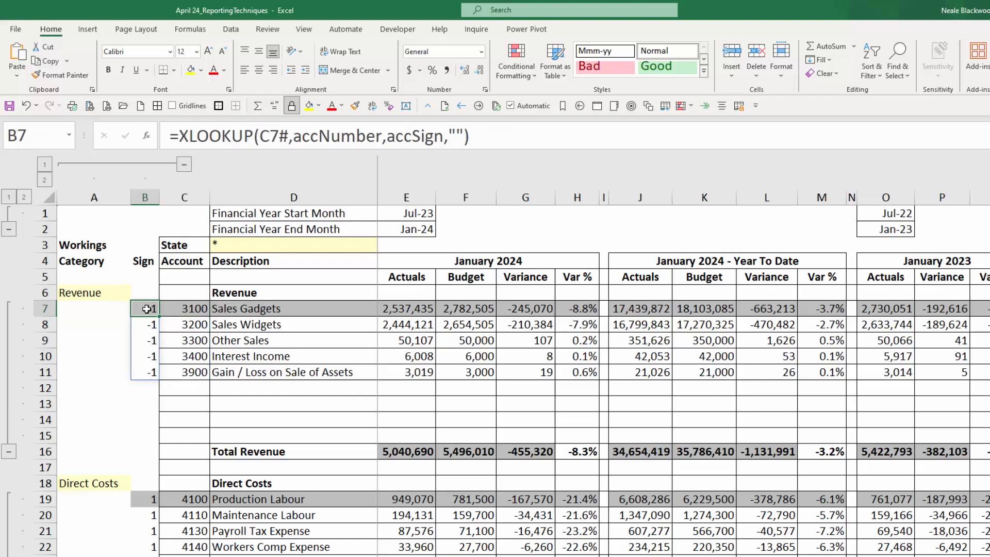
Examine each argument of the XLOOKUP formula in B7: C7#, accNumber, accSign and the empty-text fallback
double_click(265, 137)
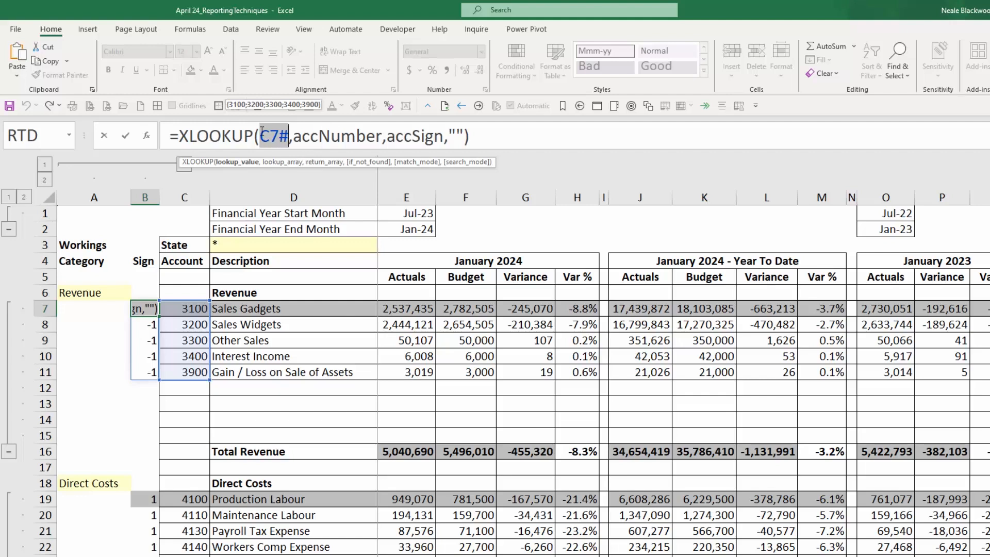
click(279, 128)
double_click(278, 129)
click(297, 135)
drag(298, 136, 381, 136)
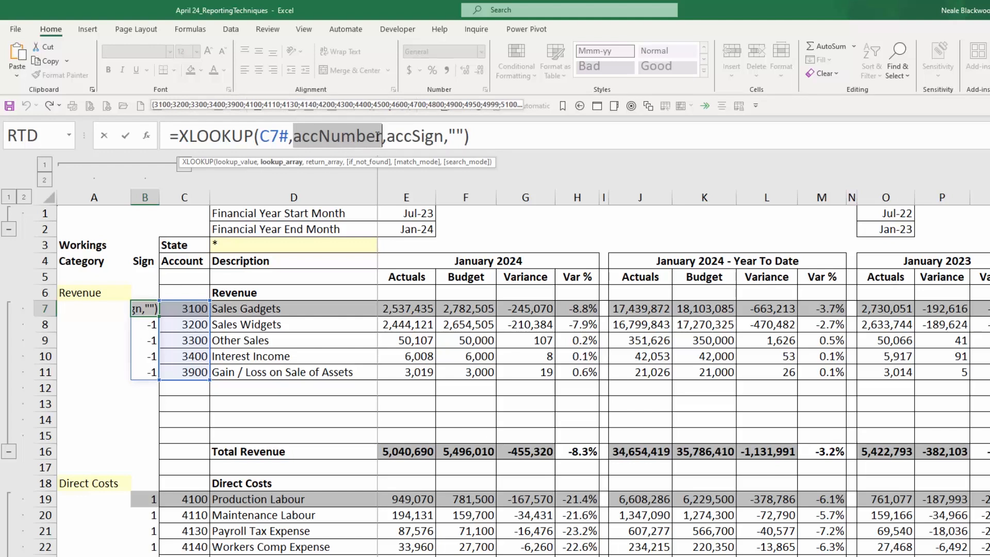
double_click(391, 136)
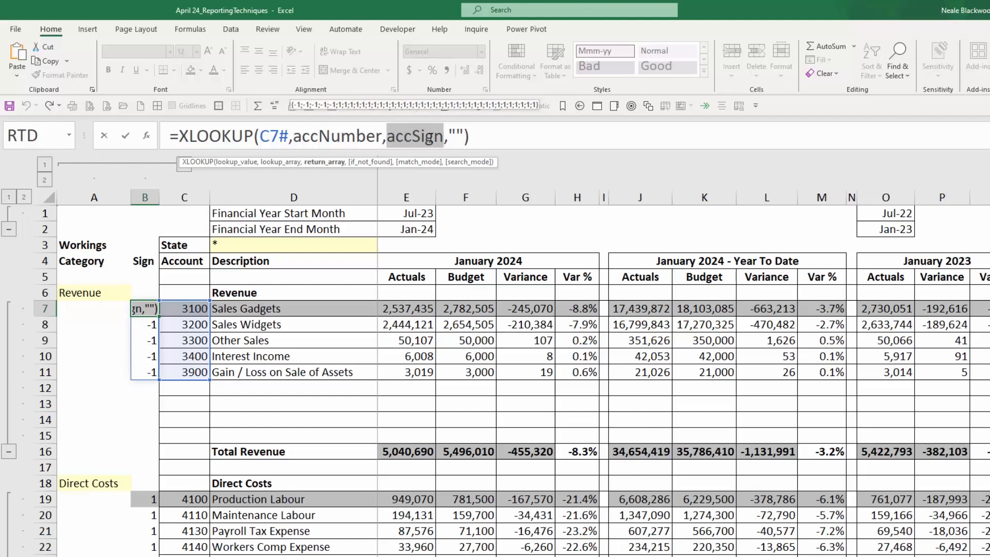
click(455, 136)
double_click(455, 136)
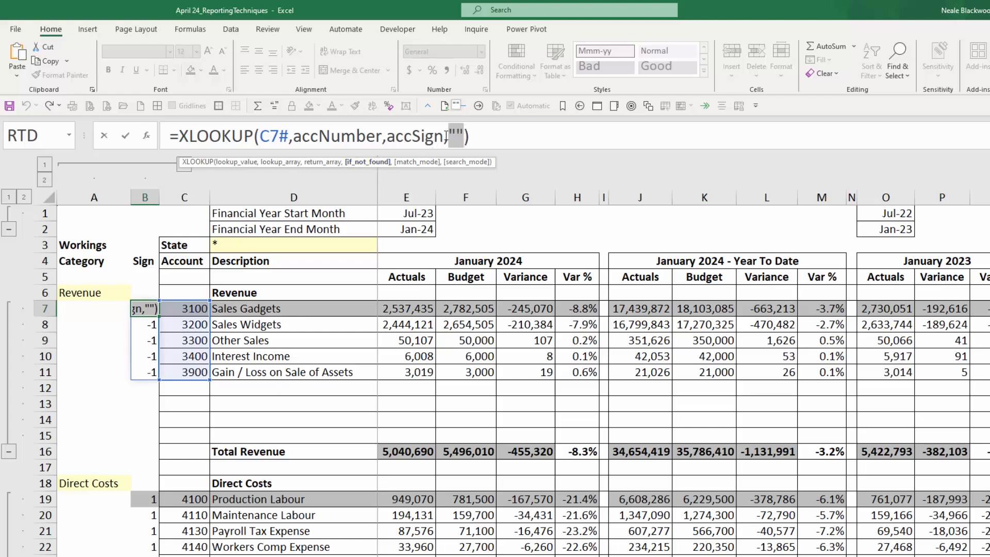
key(Right)
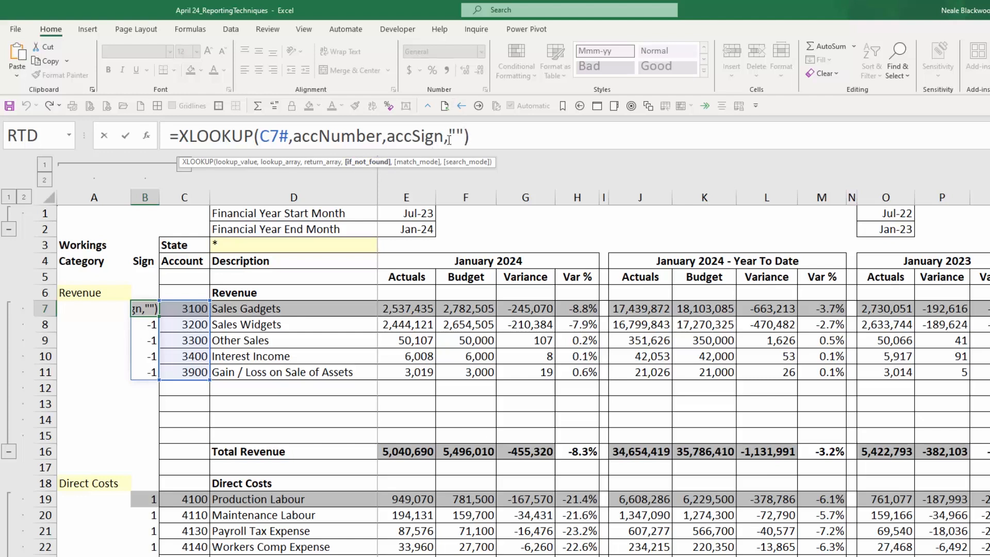
key(ctrl+Return)
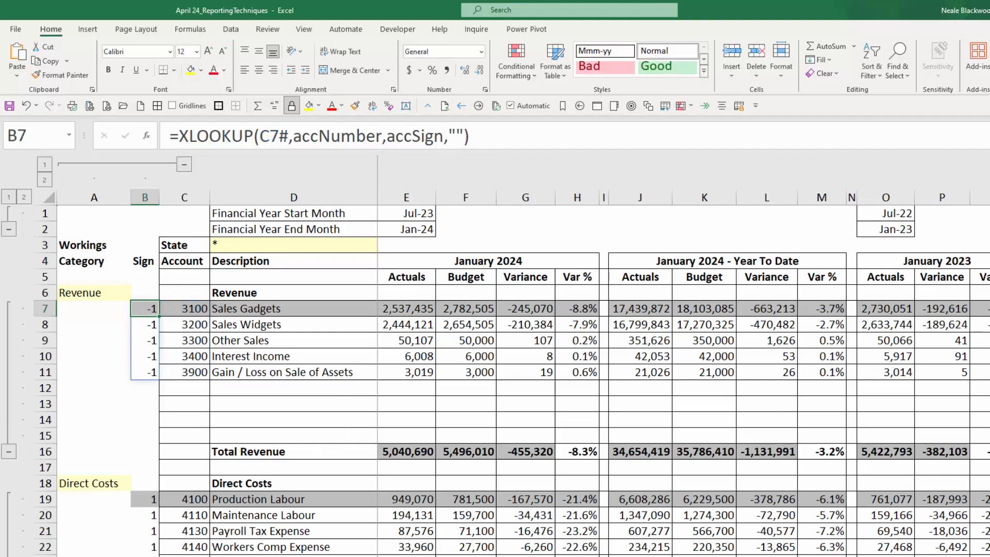
Paste the list of defined names at J1 on the accounts table sheet and fit columns J and K to their contents
key(ctrl+Page_Down)
click(537, 174)
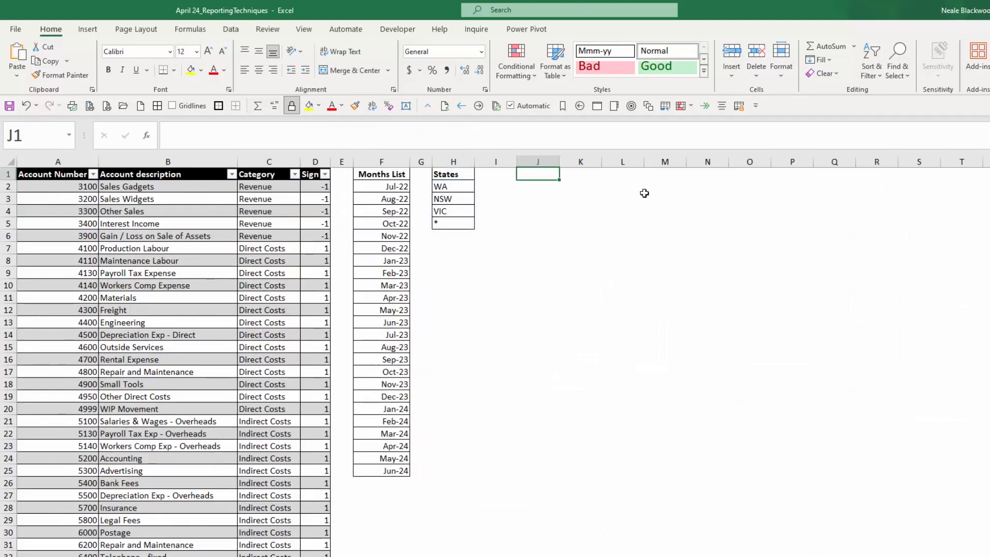
key(F3)
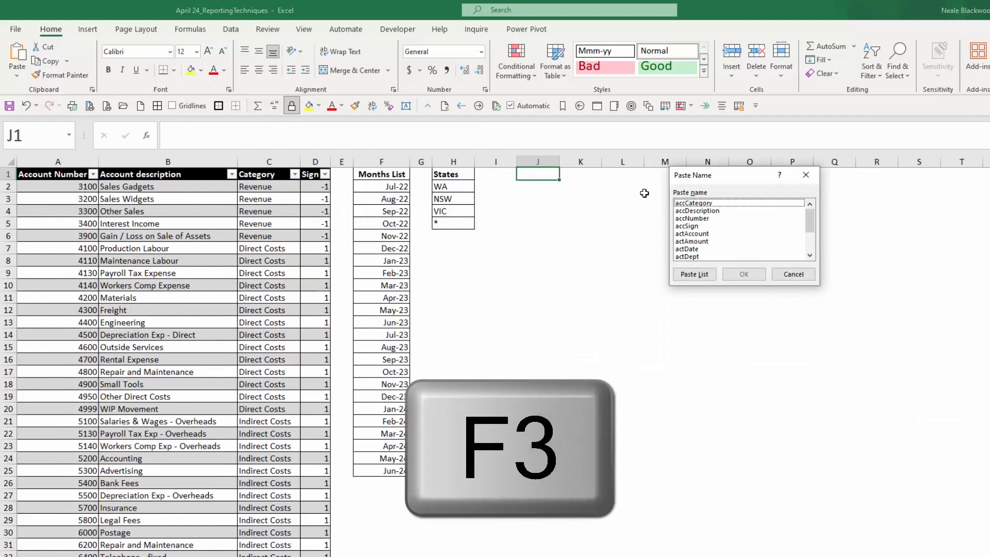
click(702, 275)
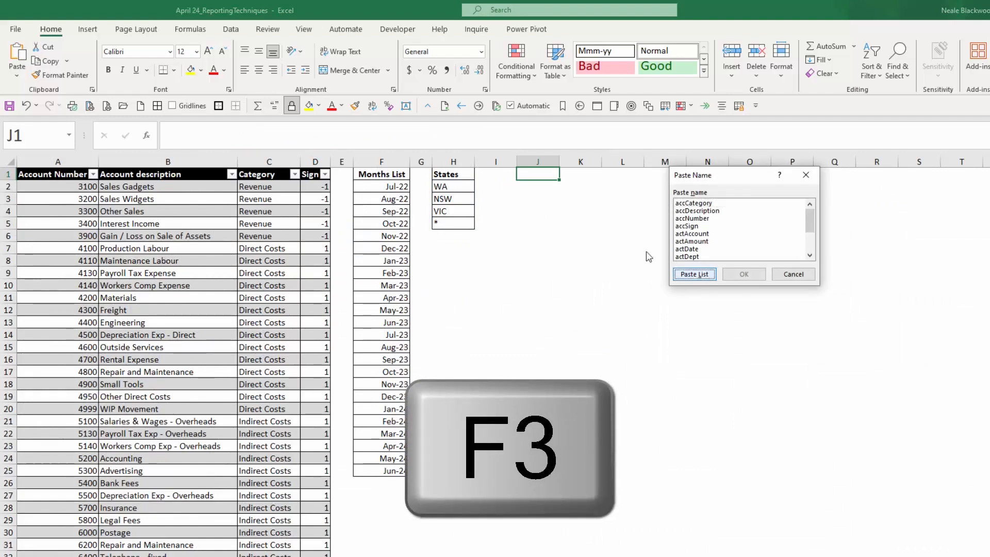
double_click(560, 161)
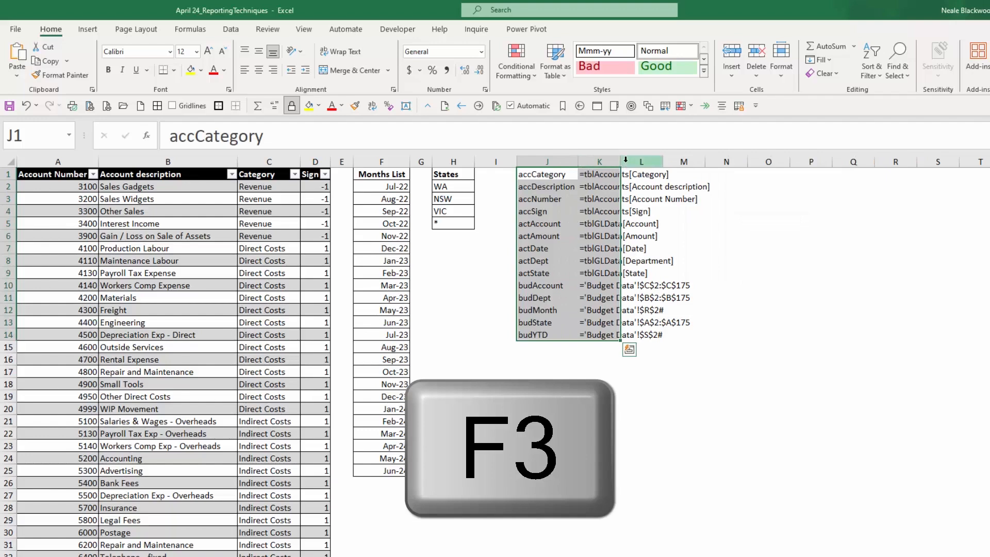
double_click(621, 162)
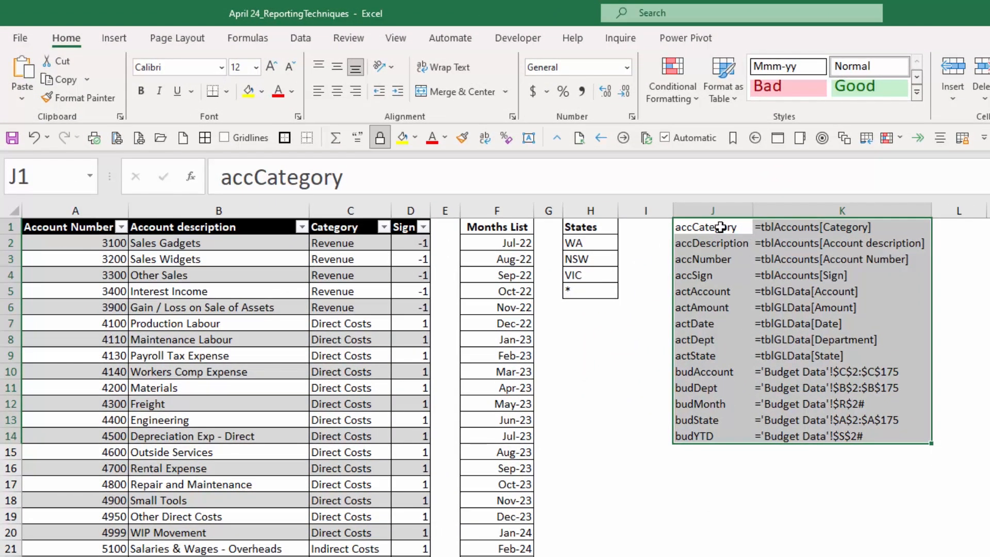
Review the pasted range names starting with acc and their tblAccounts references against the accounts table's columns
click(799, 227)
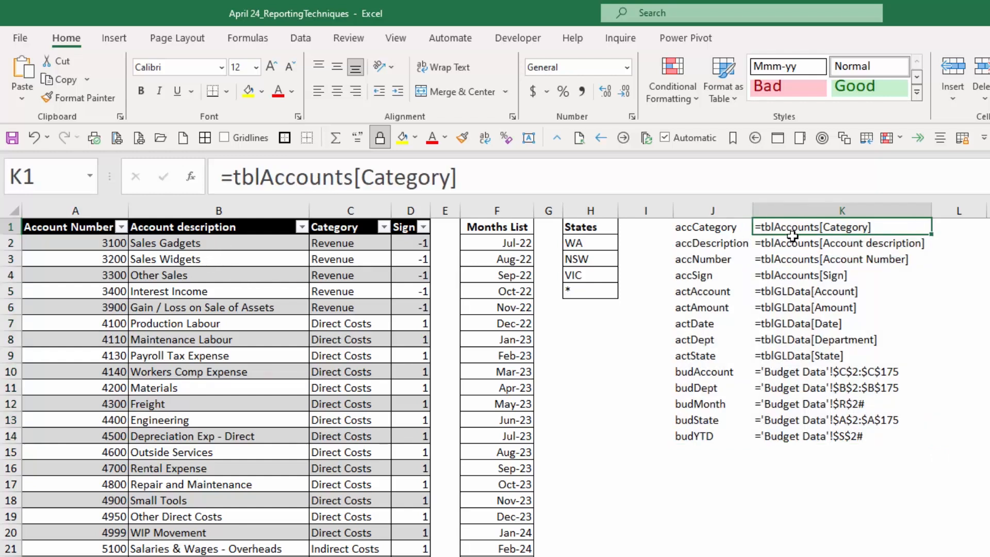
click(716, 230)
click(721, 245)
click(720, 259)
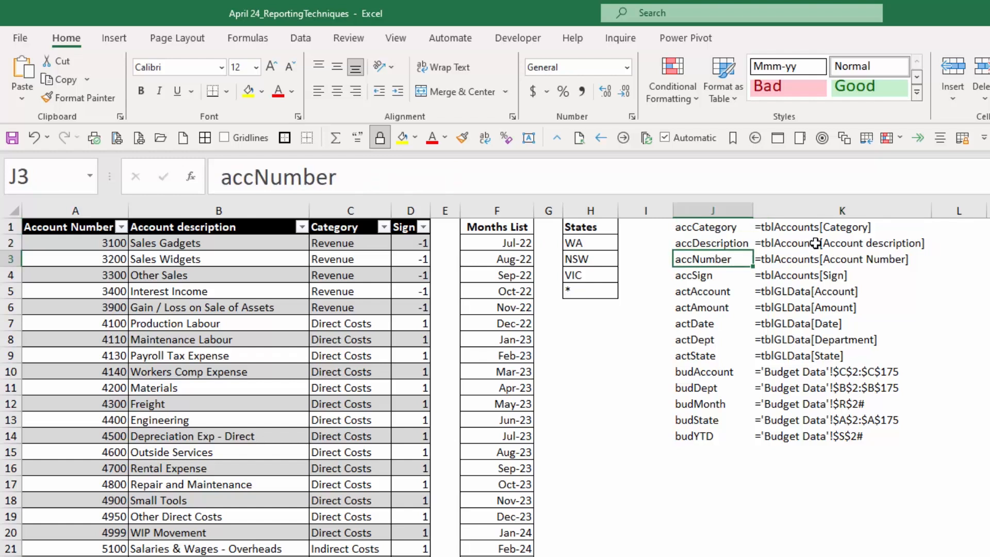
drag(813, 228, 820, 277)
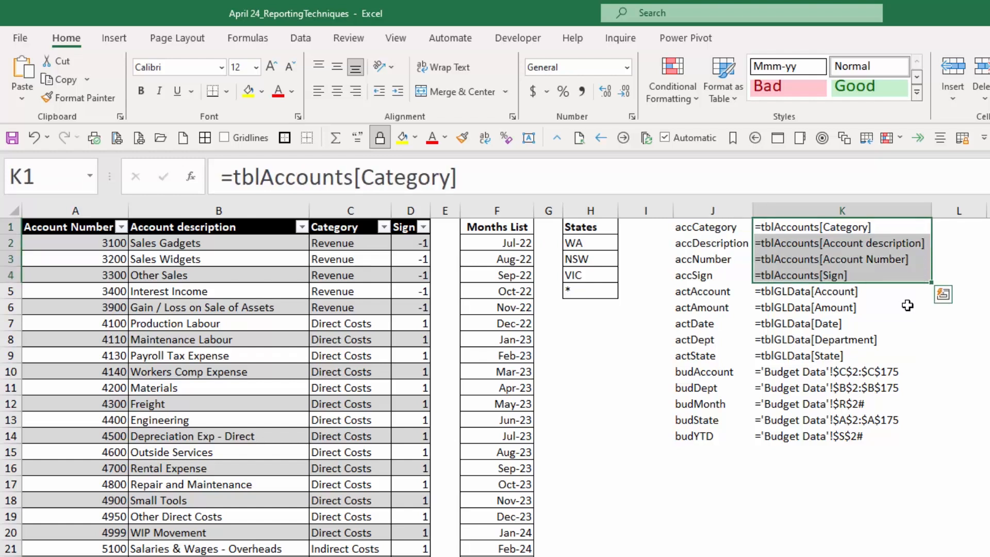
click(840, 245)
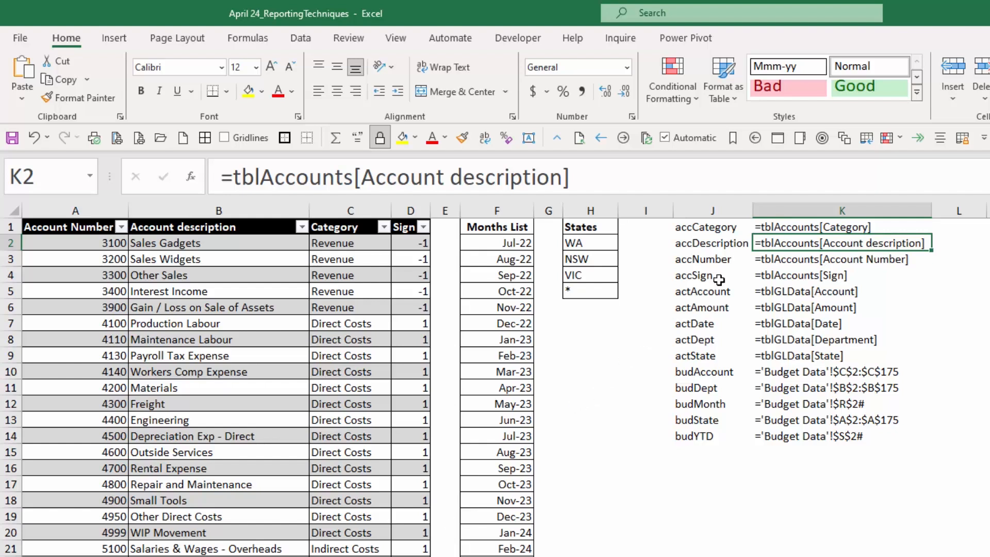
drag(92, 246, 103, 496)
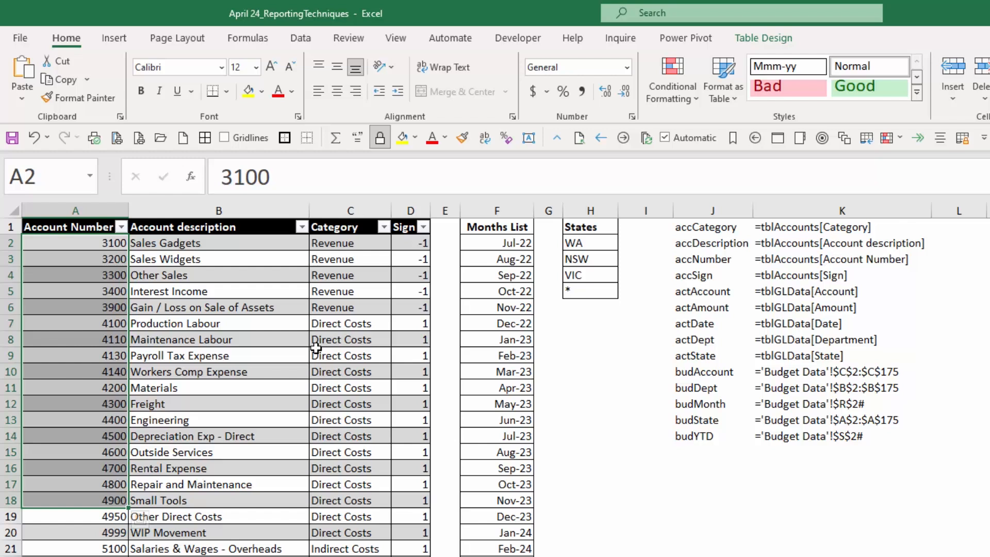
click(782, 243)
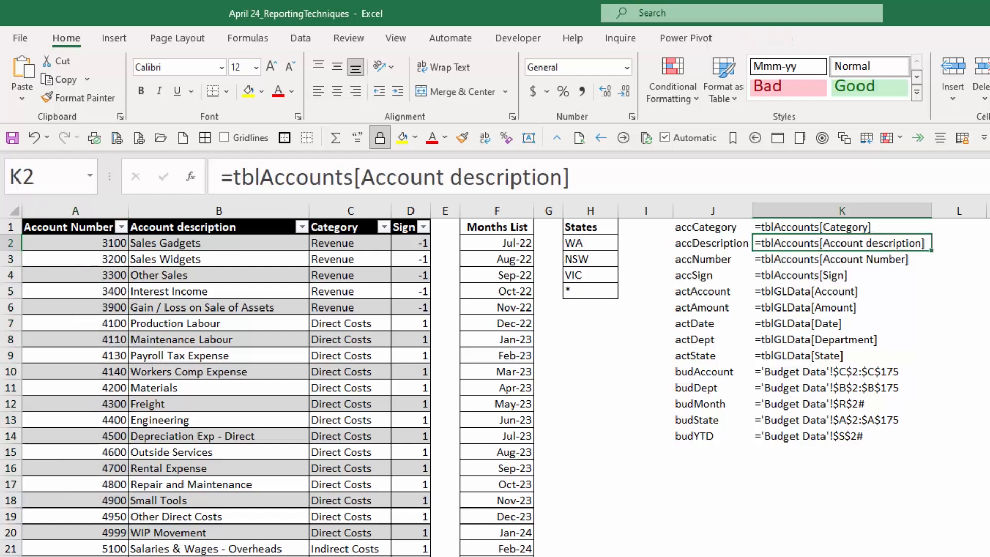
Compare the report sheet's formulas in B7, C7 and D7, highlighting accDescription in the Description column's XLOOKUP
key(ctrl+Page_Up)
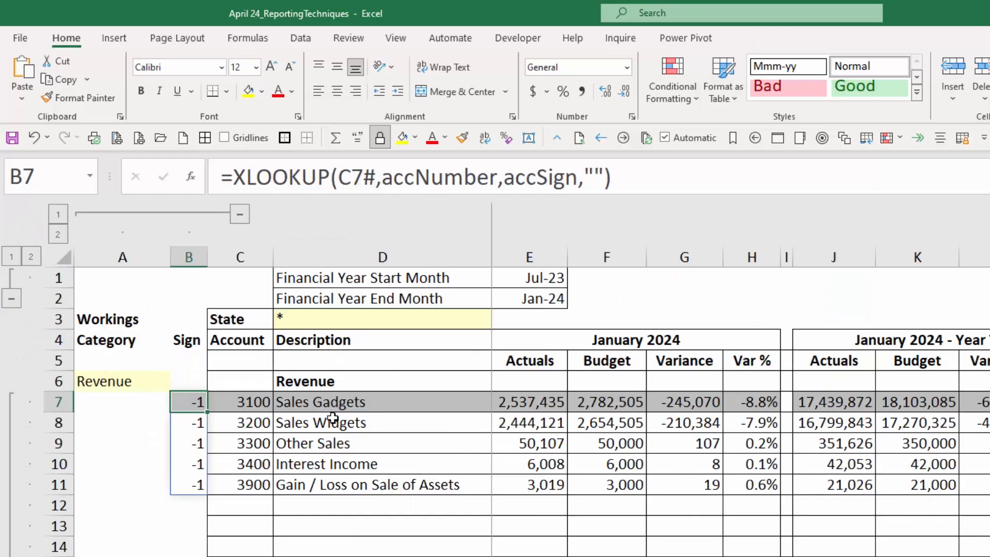
drag(189, 401, 187, 489)
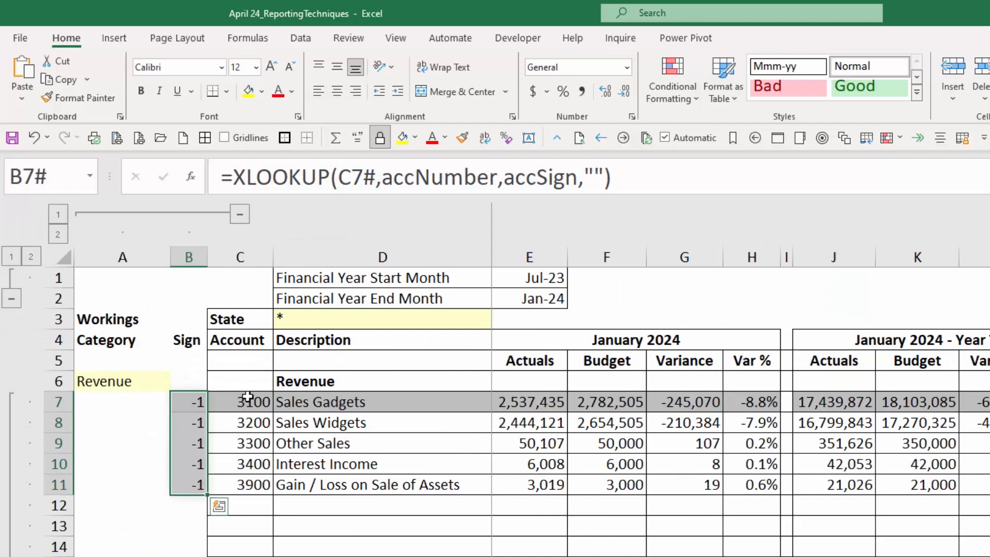
click(248, 404)
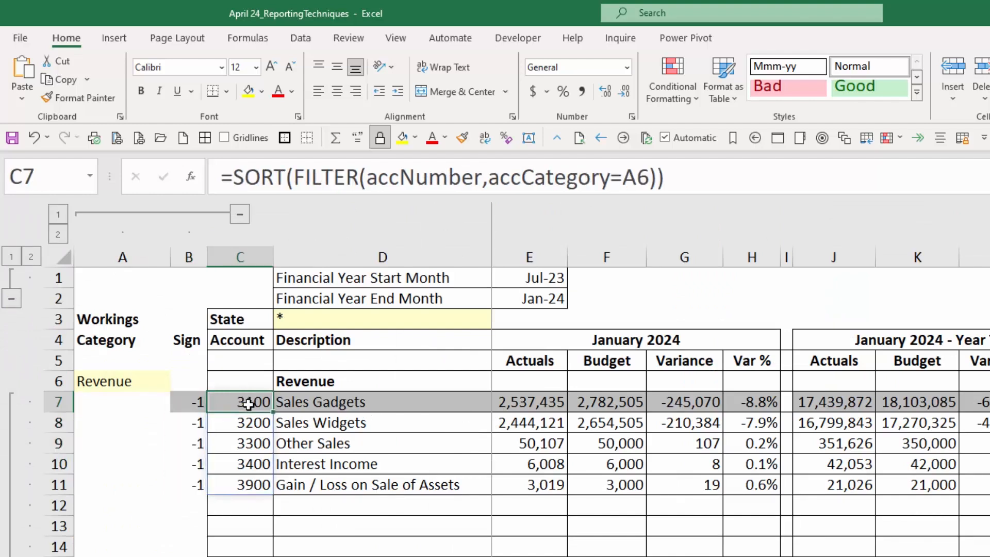
click(351, 395)
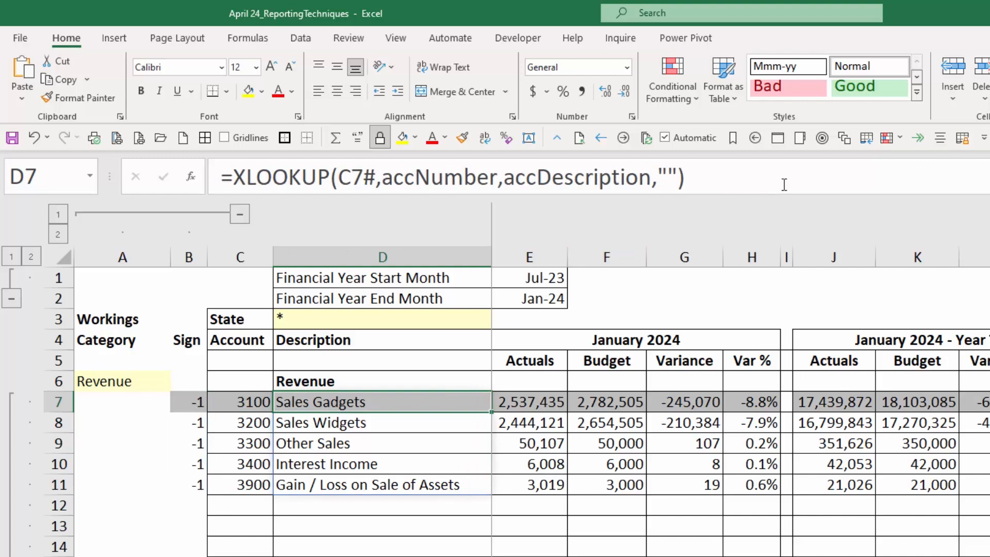
drag(503, 177, 654, 184)
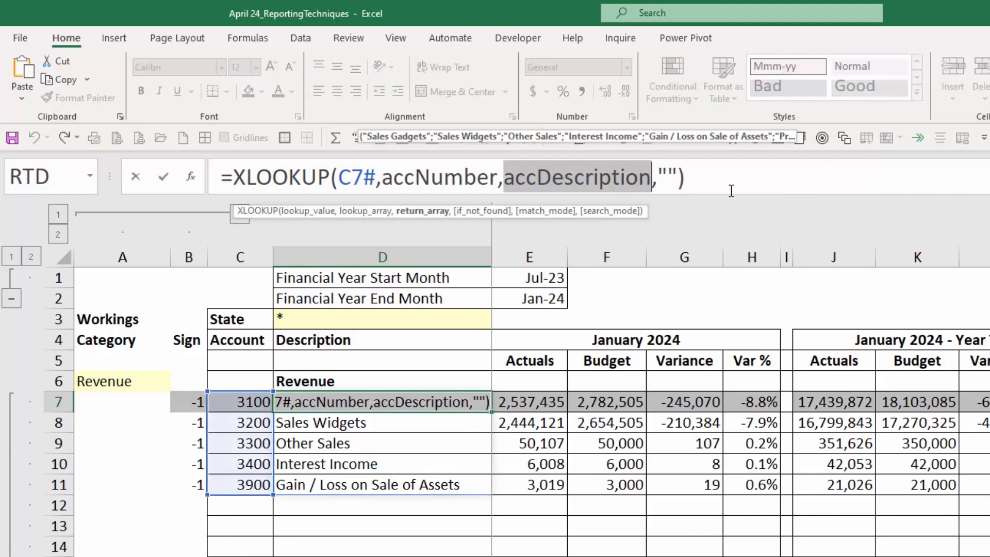
key(Escape)
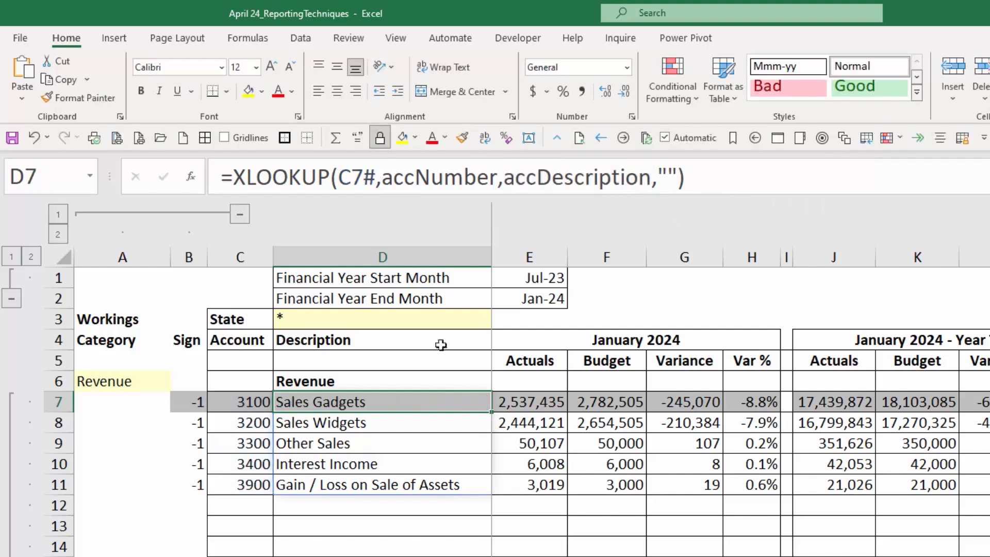
click(250, 402)
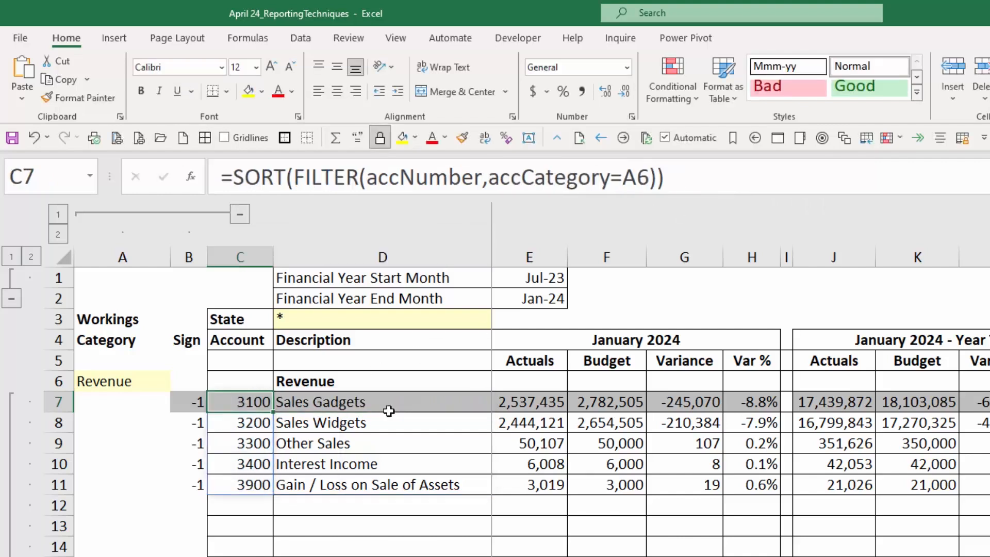
Examine the SUMIFS formula in E7, highlighting the actAmount sum range and the state, date and account criteria pairs
click(535, 403)
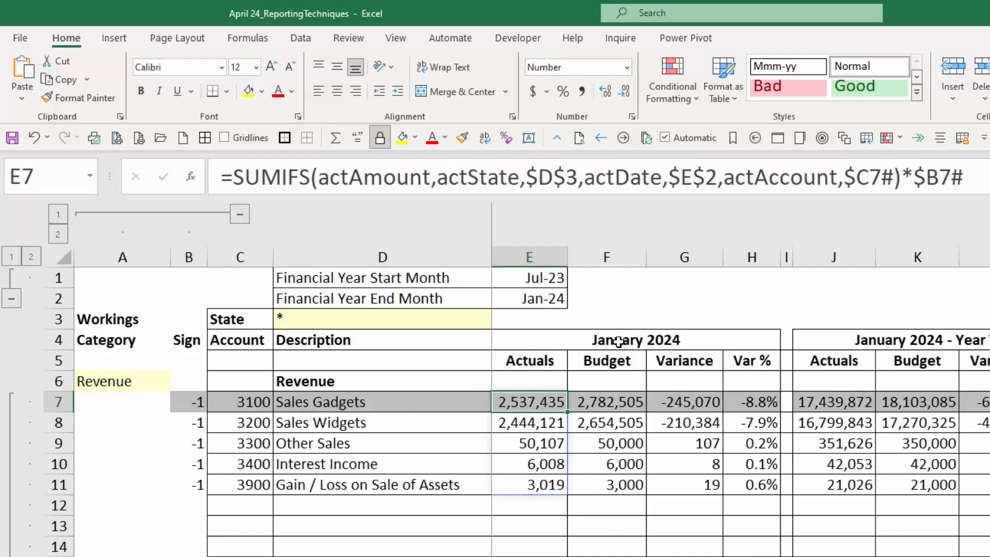
drag(318, 176, 340, 176)
click(349, 177)
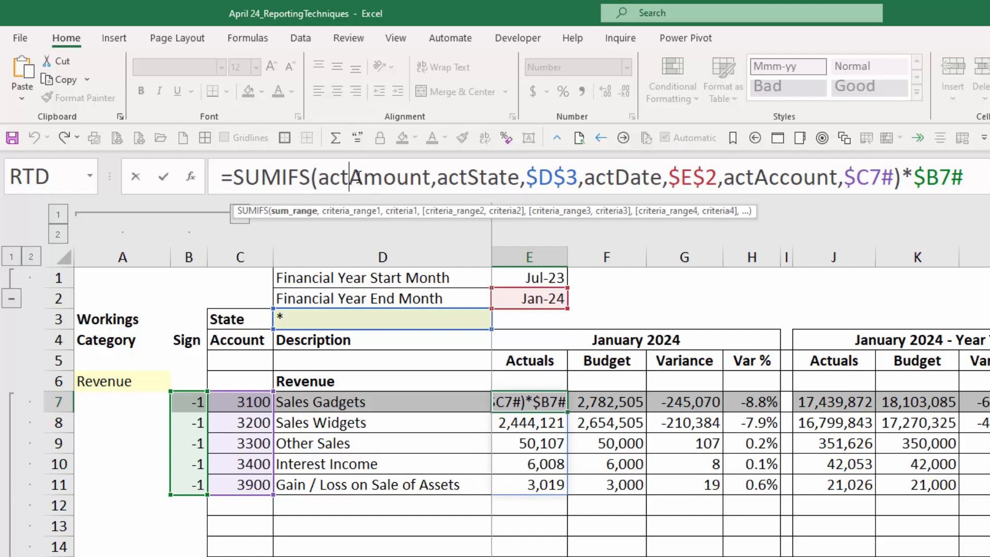
double_click(321, 177)
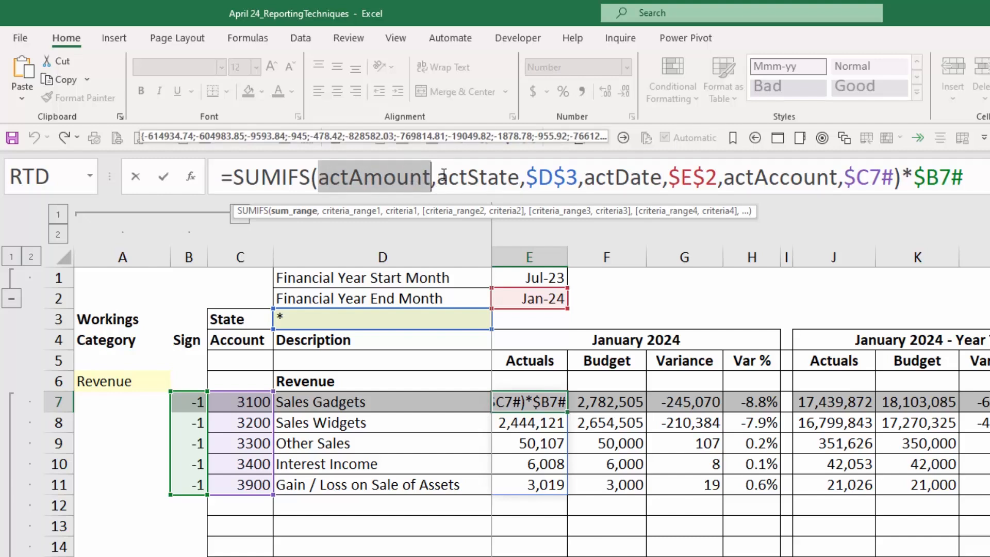
drag(436, 177, 564, 174)
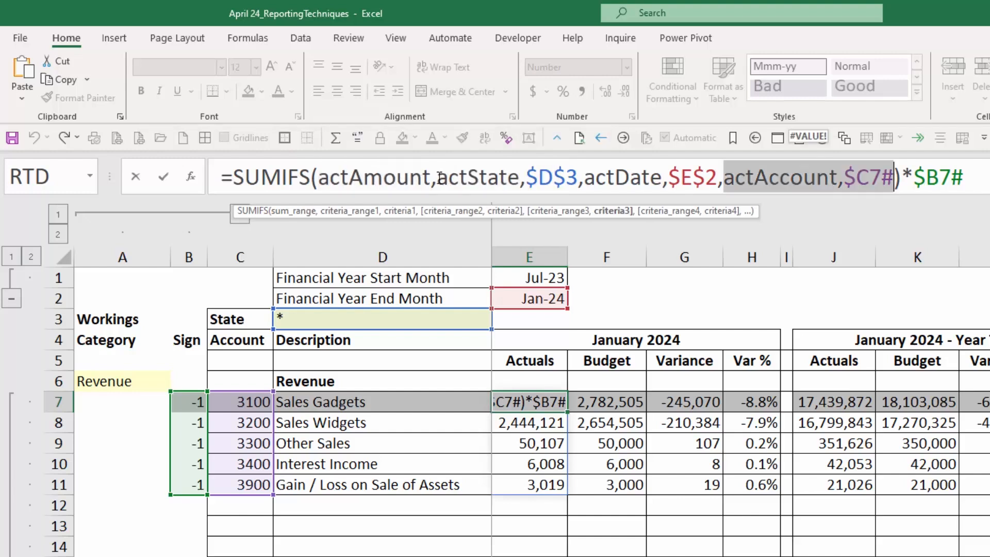
drag(438, 178, 577, 178)
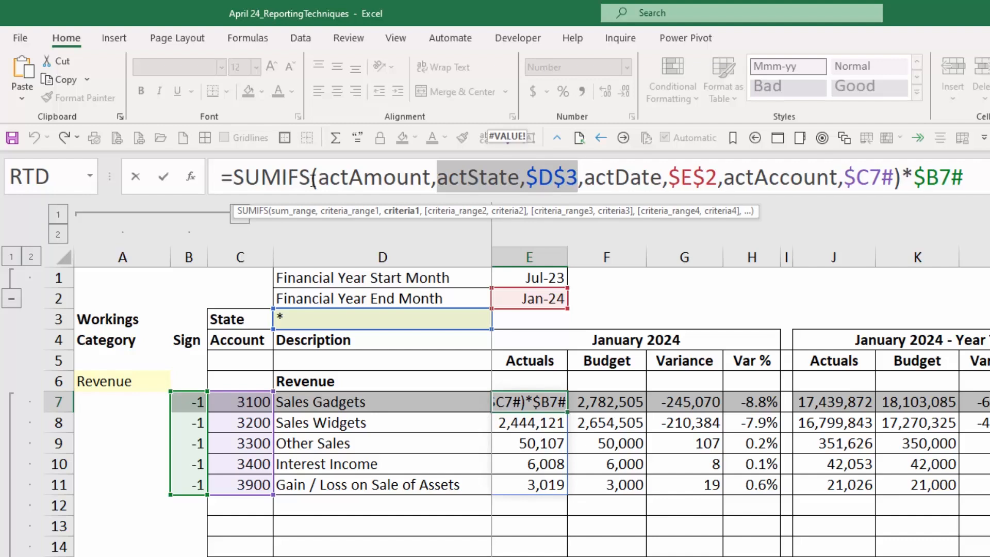
drag(318, 177, 581, 184)
drag(583, 180, 894, 181)
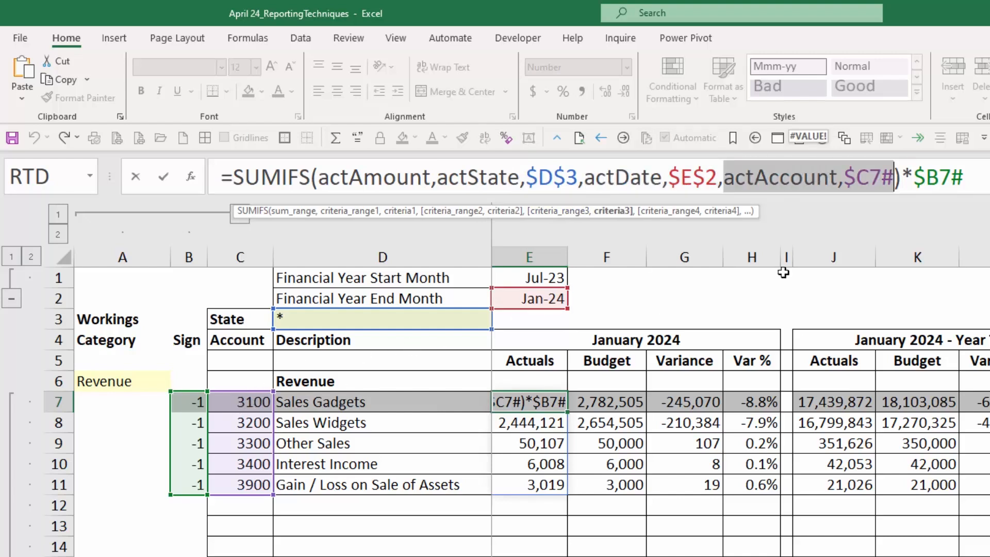
Examine the *$B7# sign multiplier at the end of E7's formula and close the formula unchanged
click(909, 176)
drag(905, 177, 964, 177)
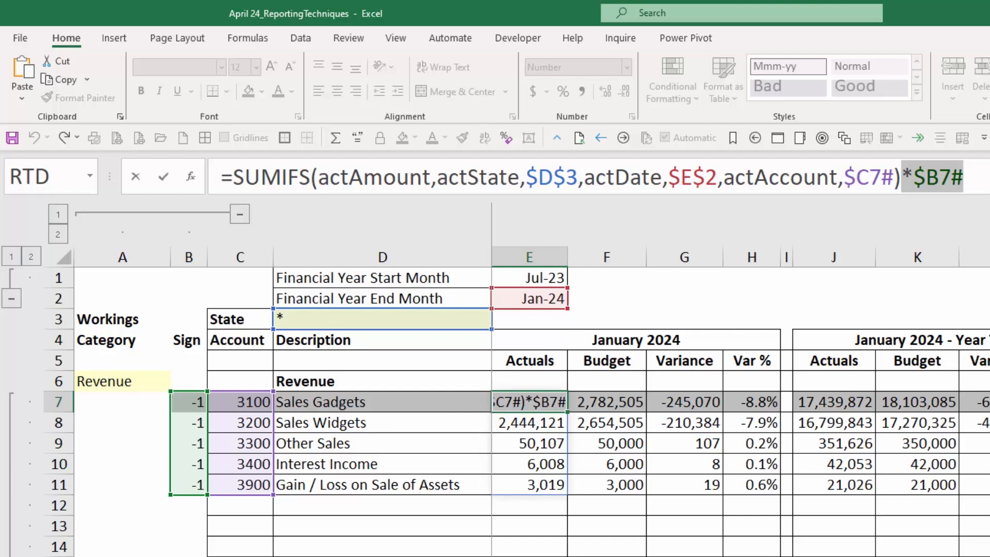
key(Return)
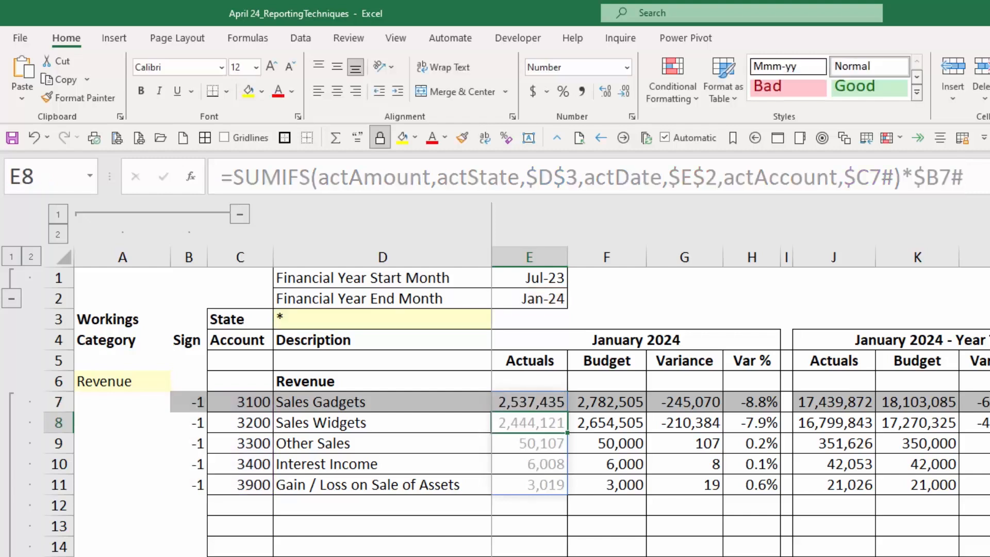
Compare the formula display of E7 and E8, and highlight the spill references $C7# and $B7# in E7's SUMIFS formula
key(Up)
key(Down)
key(Up)
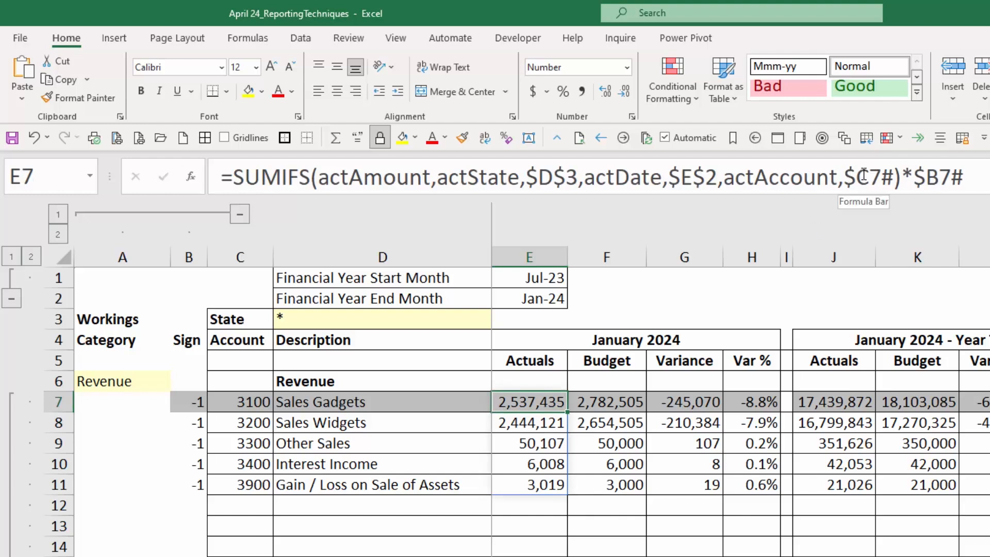
drag(845, 177, 893, 177)
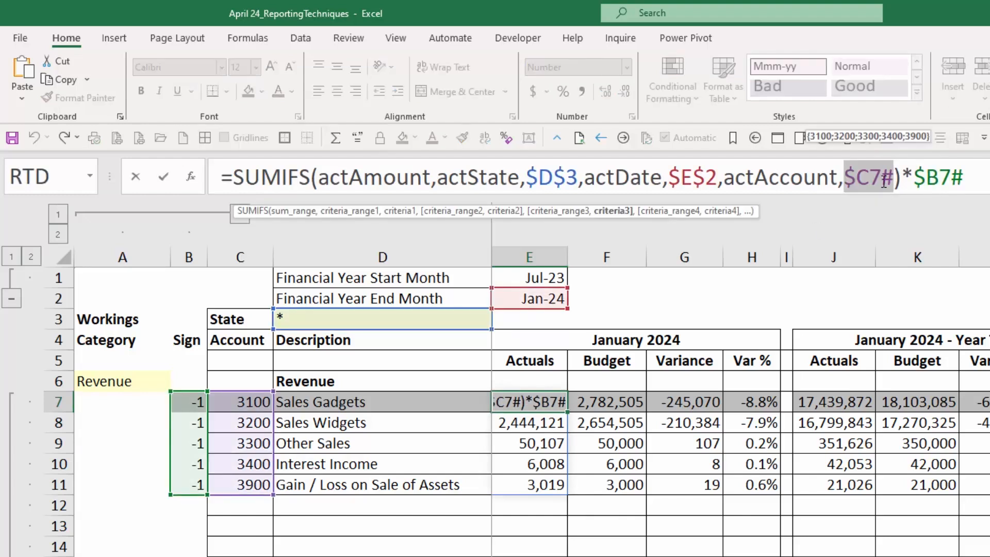
drag(916, 174, 975, 174)
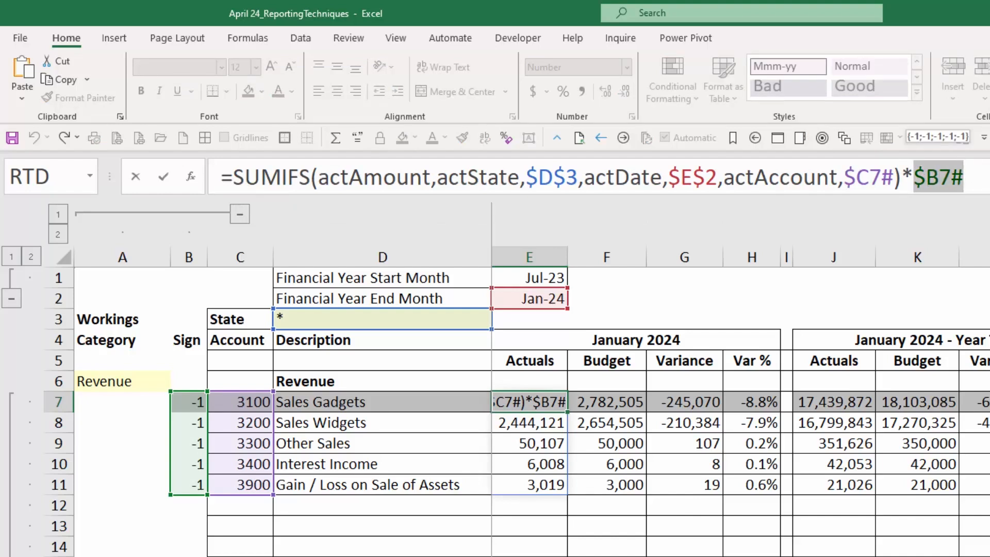
Examine the Budget SUMIFS formula in F7, highlighting the budMonth sum range and the state and account criteria pairs
key(Escape)
key(Right)
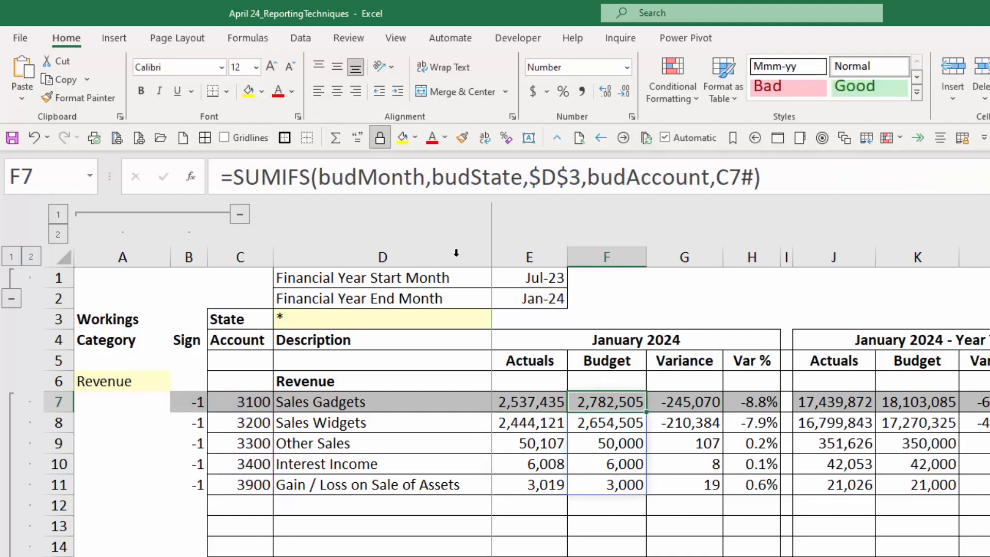
drag(318, 171, 357, 171)
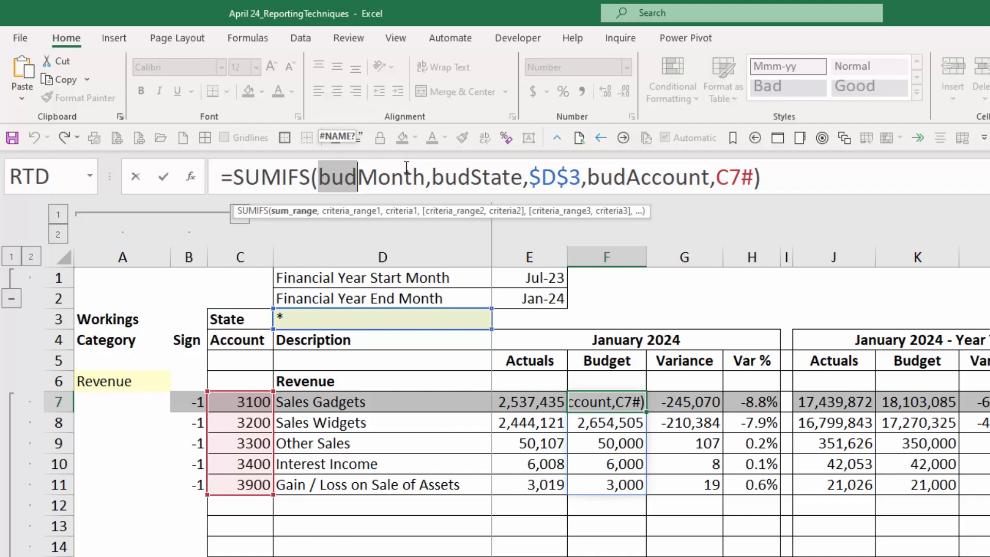
drag(425, 177, 318, 177)
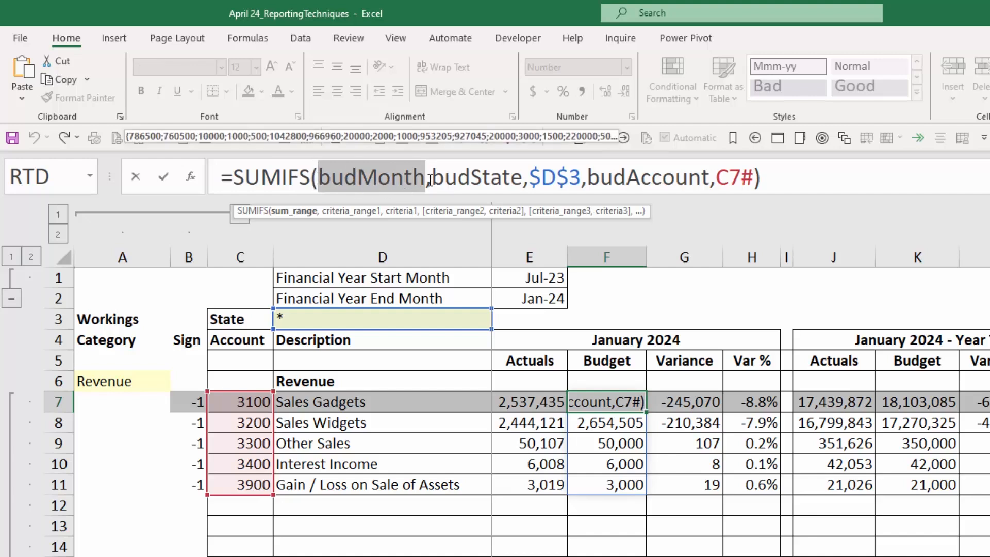
drag(431, 176, 754, 177)
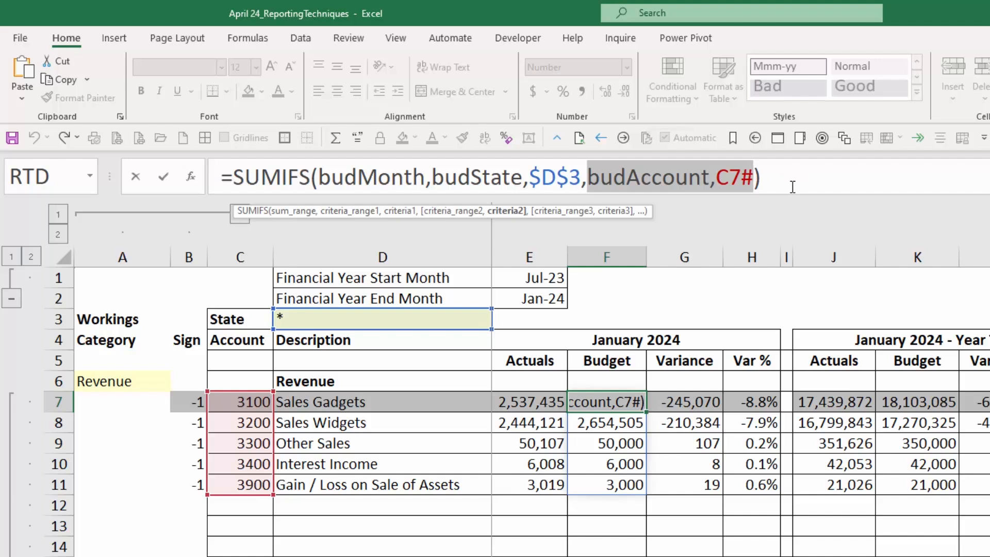
key(Tab)
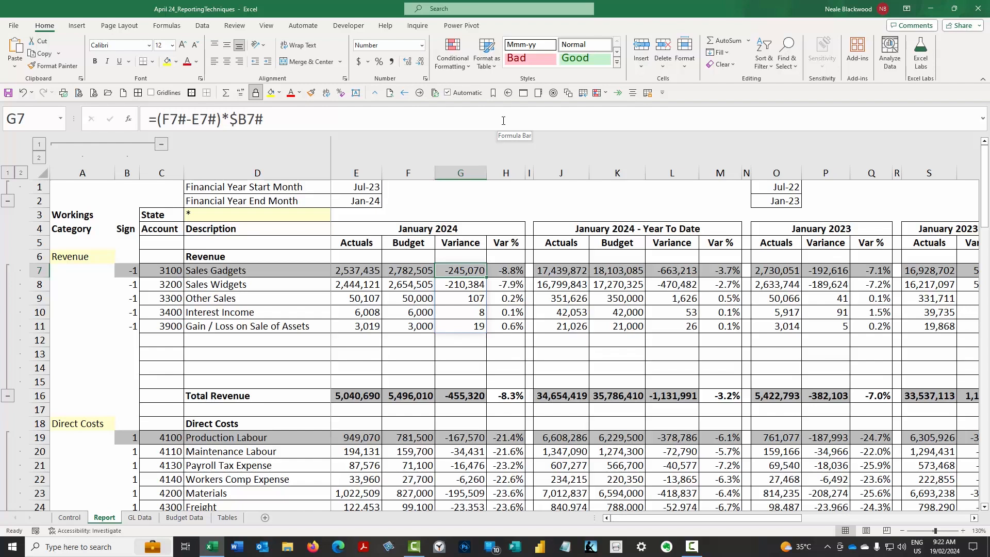
Examine G7's Variance formula against the Sign values in B7:B11, highlighting F7#-E7# and the *$B7# multiplier, and close it unchanged
drag(129, 272, 130, 327)
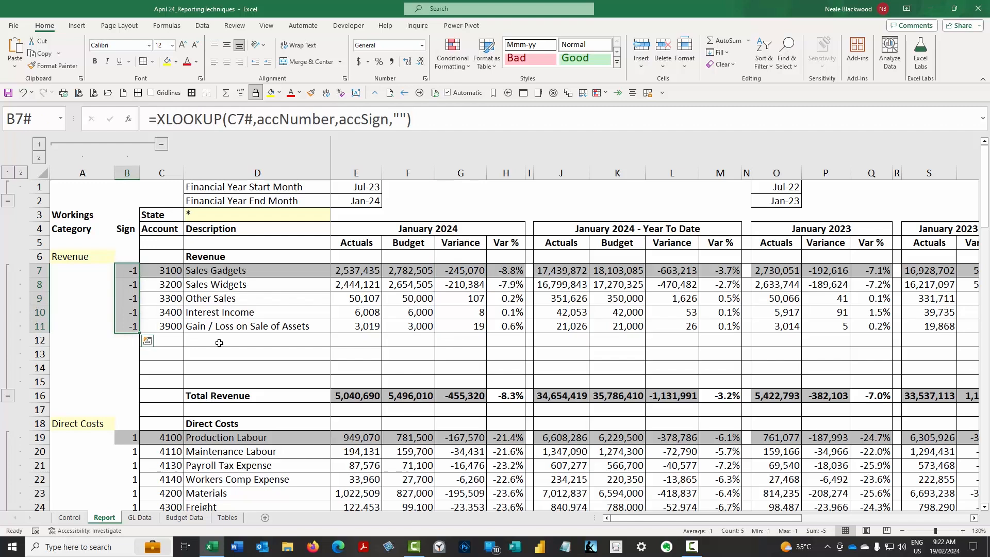
click(466, 270)
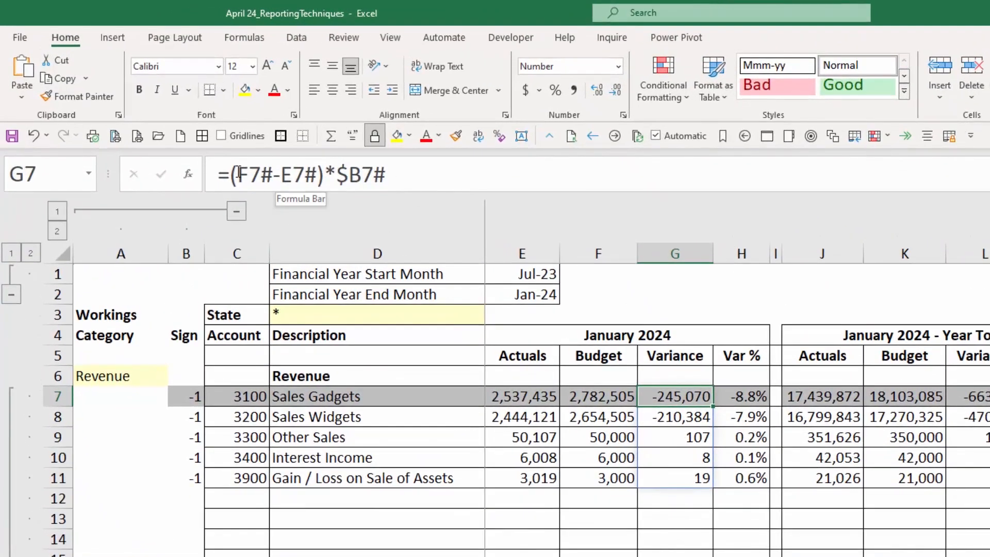
click(239, 174)
drag(238, 174, 317, 175)
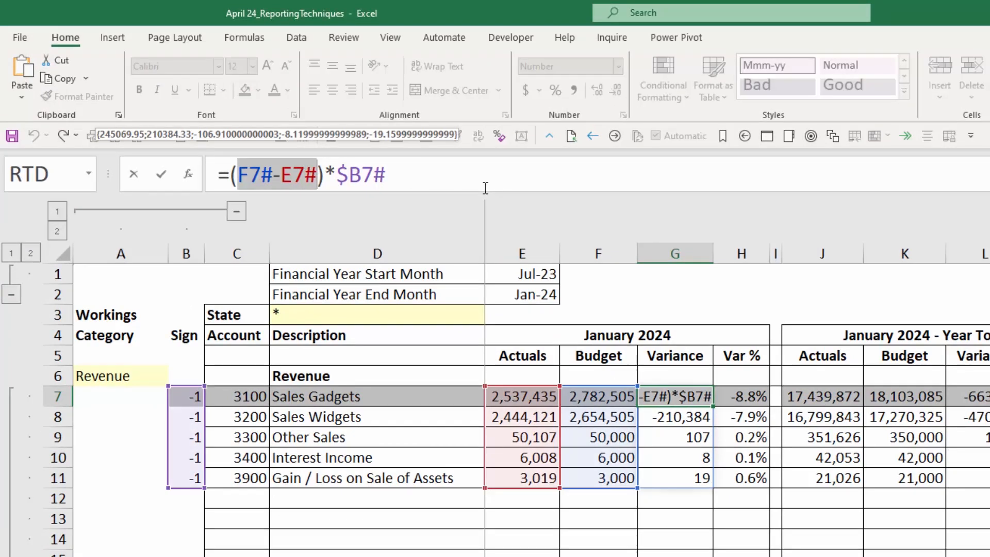
drag(325, 174, 397, 179)
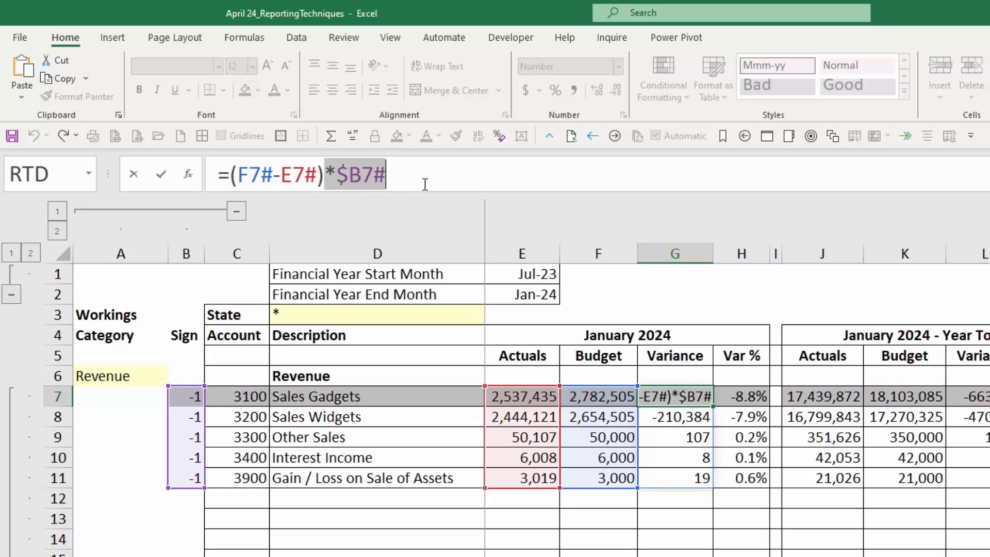
key(Escape)
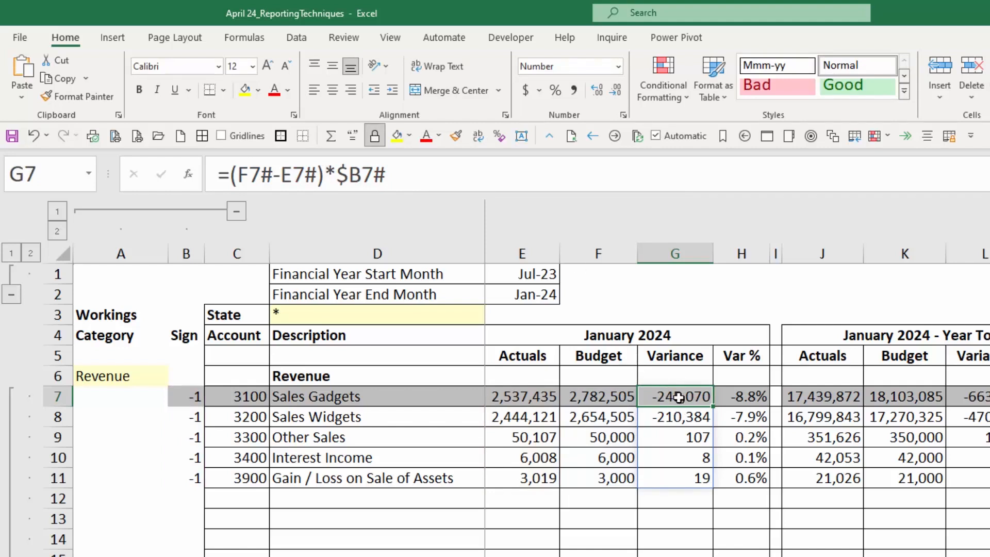
Compare the Actuals, Budget and Variance formulas shown for cells E7, F7, G9 and G7
click(536, 396)
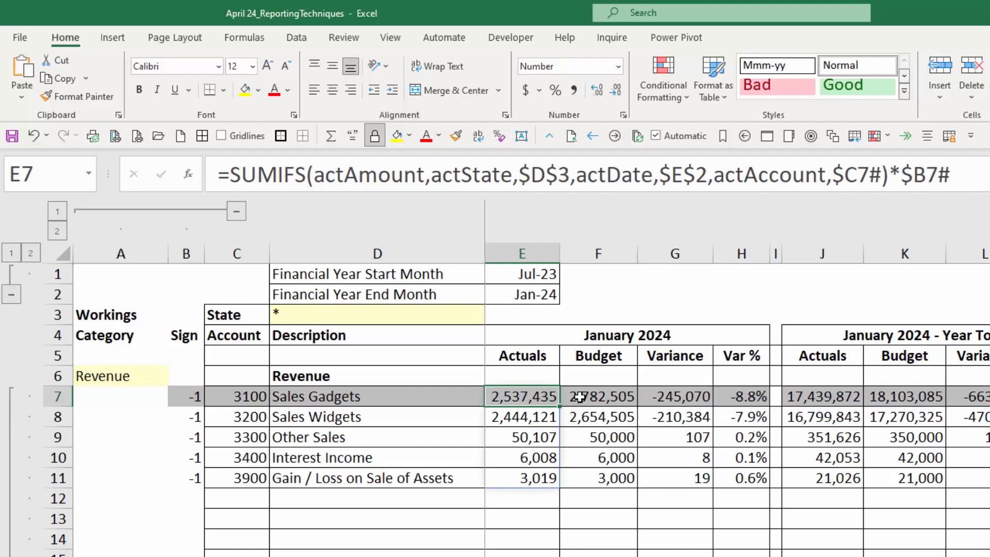
click(598, 396)
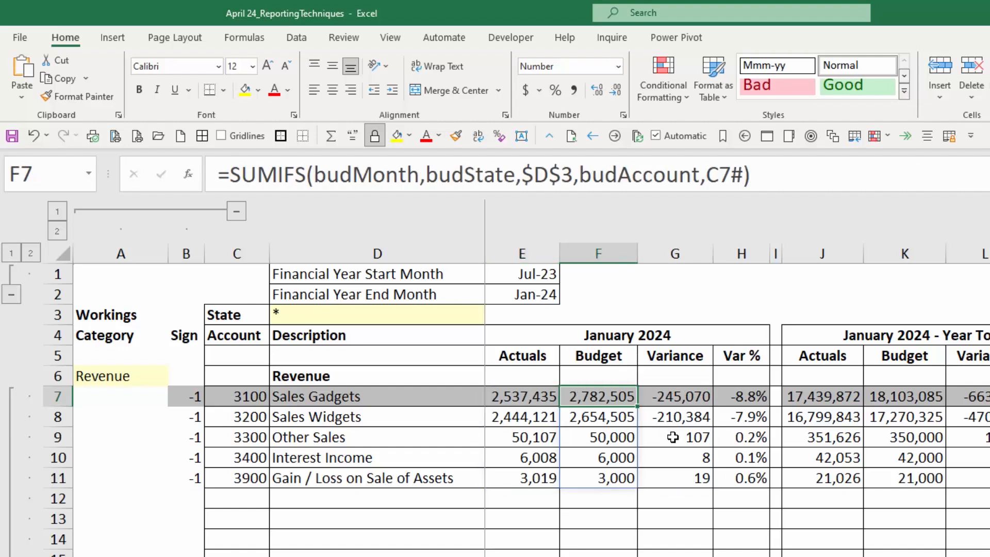
click(670, 437)
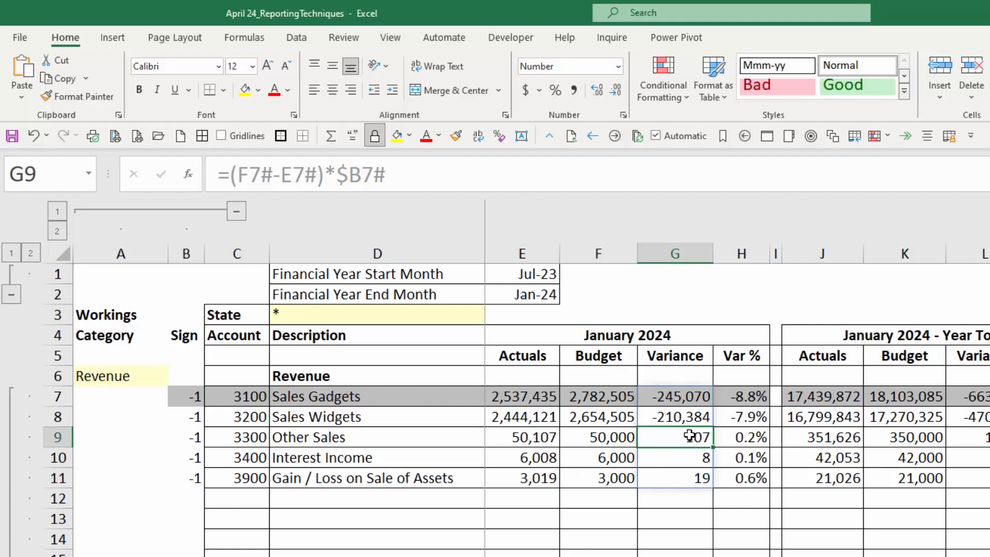
click(691, 397)
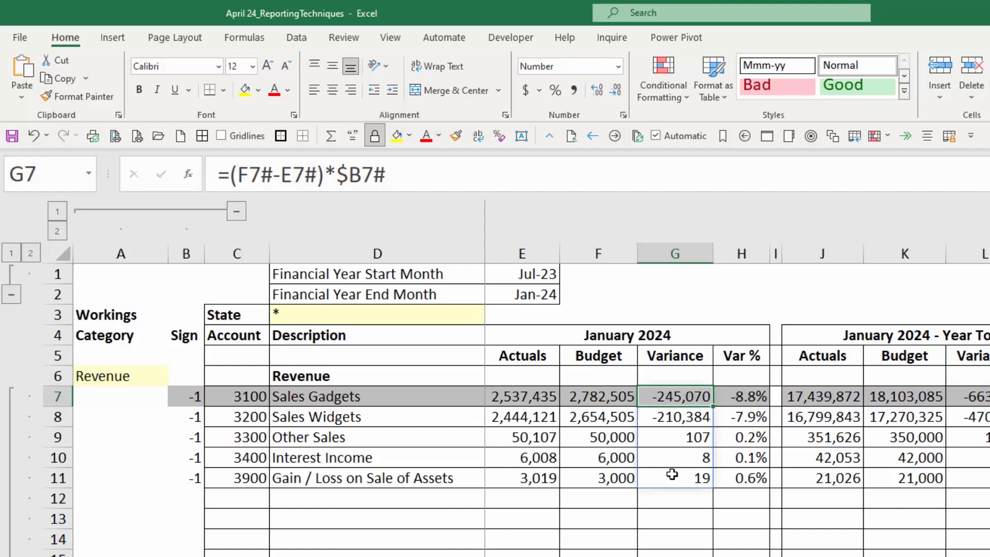
Examine H7's Var % IF formula, highlighting the zero result, G7#/ABS(F7#) and ABS(F7#), and close the formula unchanged
drag(743, 394, 734, 477)
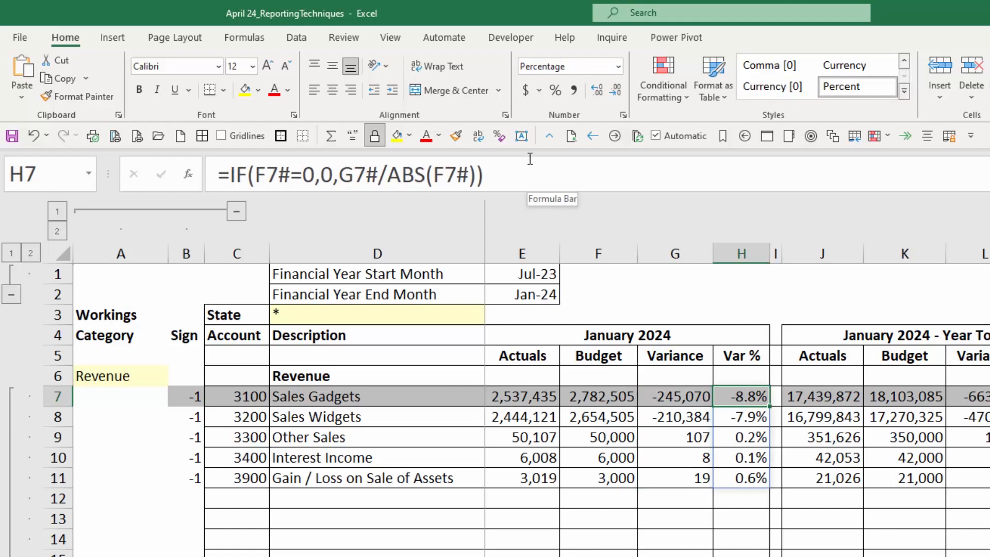
double_click(327, 176)
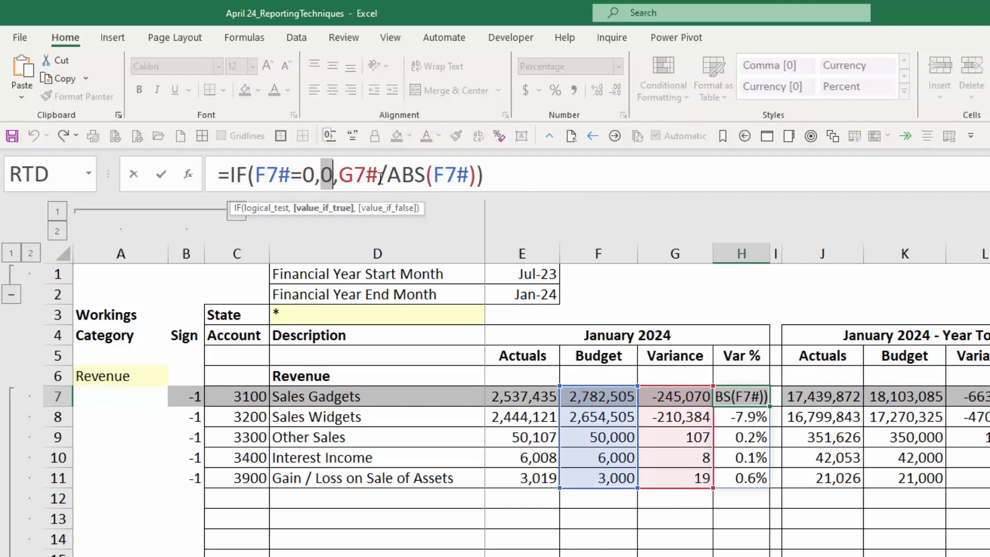
drag(340, 170, 558, 174)
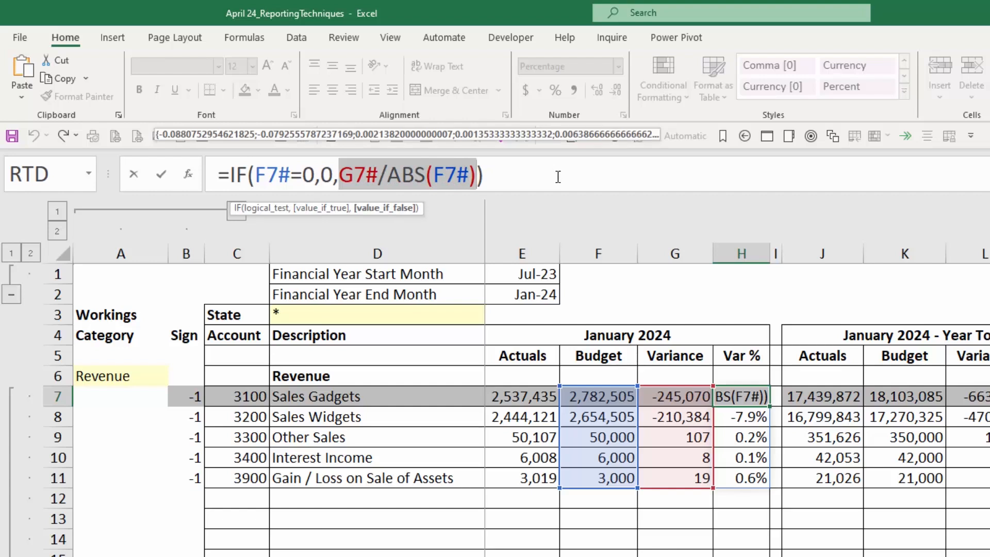
drag(388, 173, 474, 172)
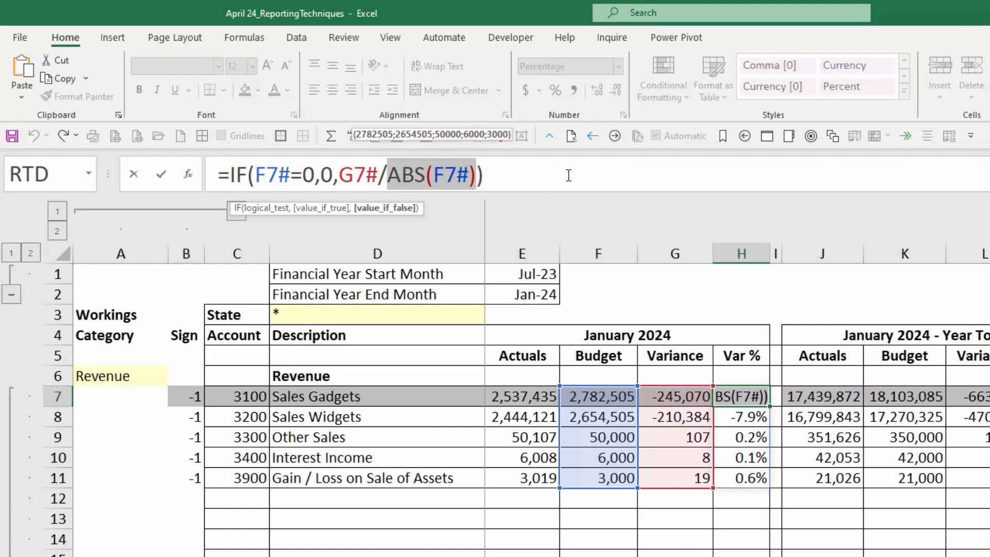
click(428, 173)
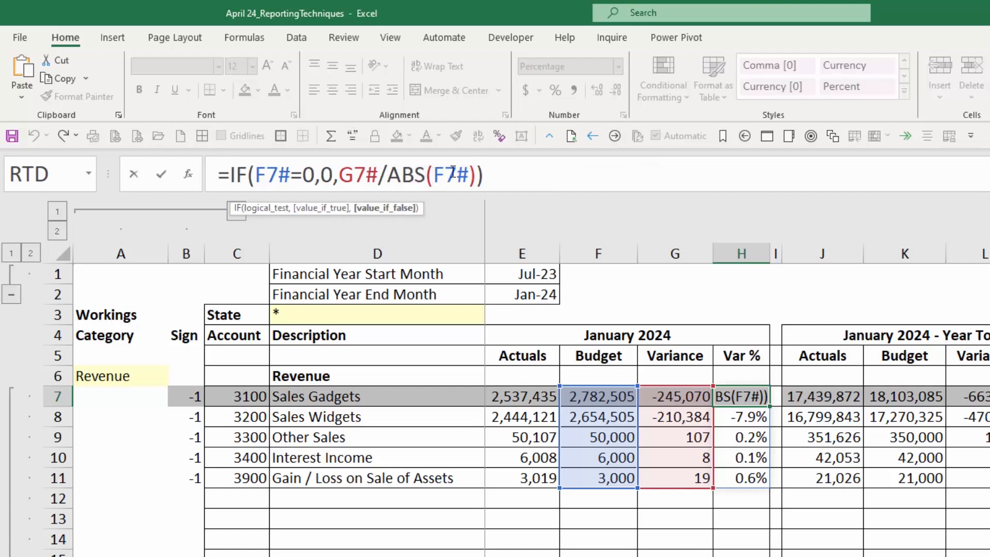
drag(475, 174, 391, 173)
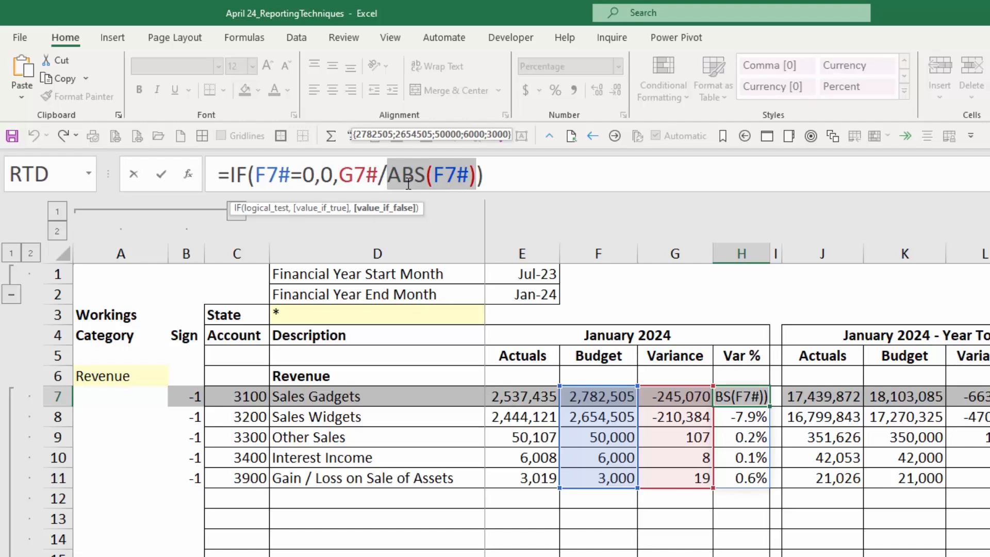
key(ctrl+Return)
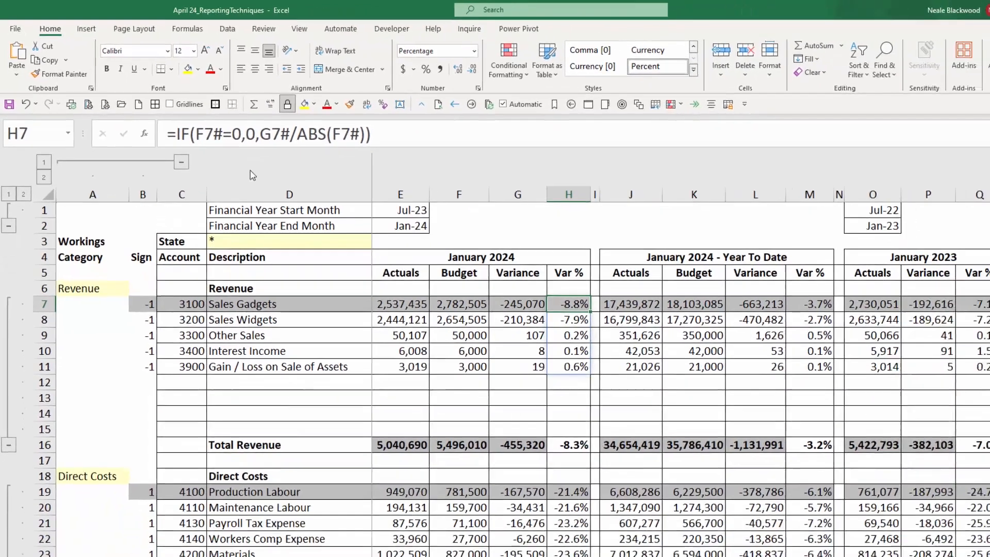
Check the Budget column of the Direct Costs section down to its last account row, F32, and return to the Revenue section
scroll(488, 401, down, 2)
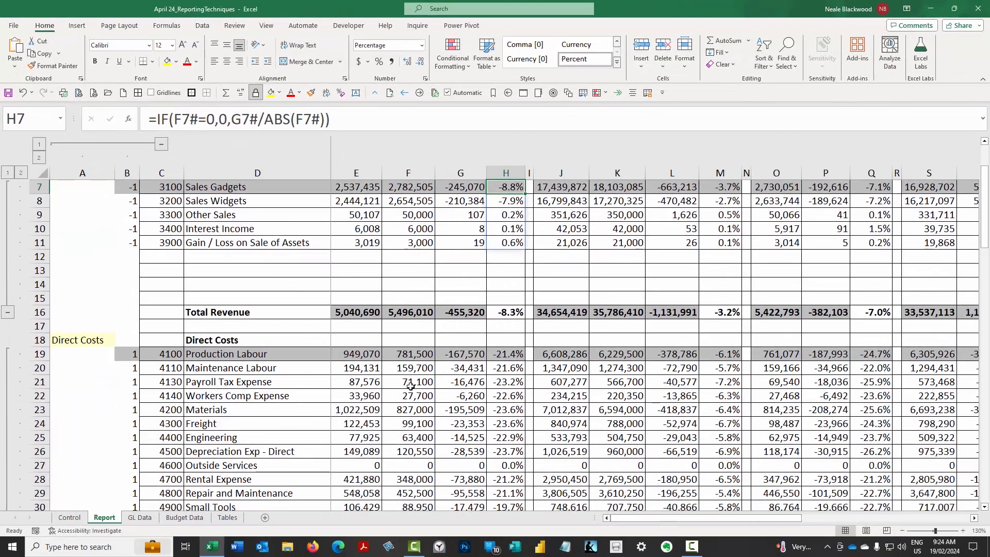
click(410, 382)
key(ctrl+Down)
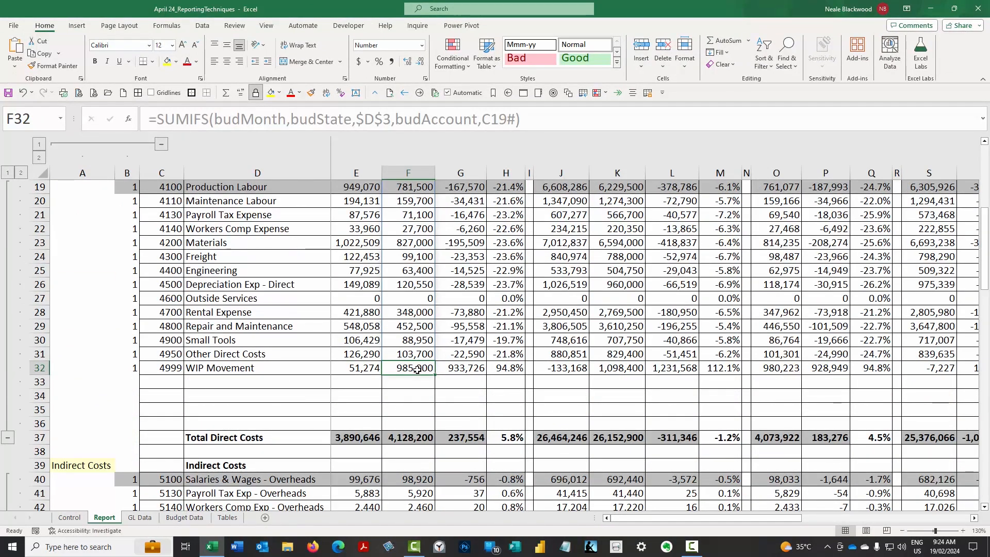
scroll(508, 372, up, 4)
scroll(507, 373, up, 2)
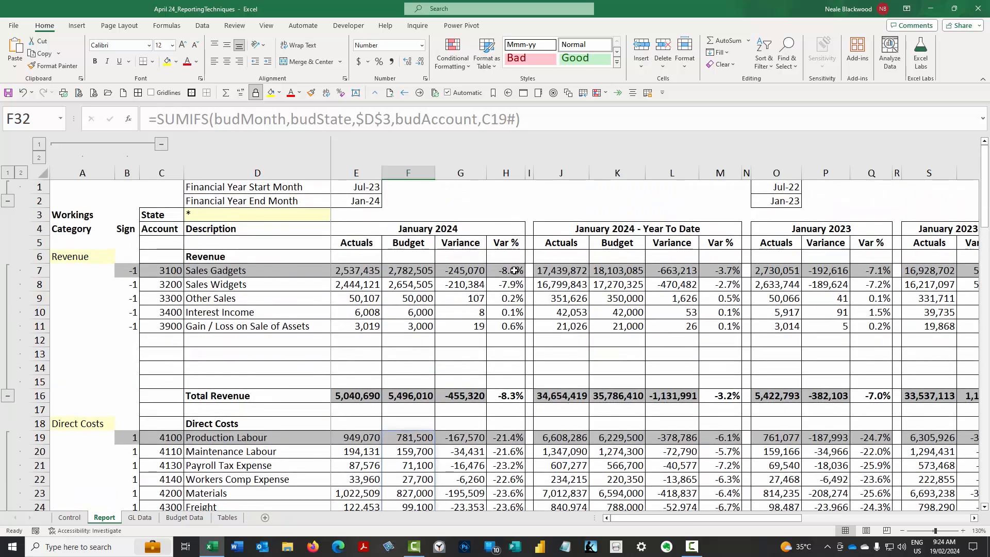
Compare the Var % formula display of H11 and H7, highlight ABS(F7#) in H7, and close the formula unchanged
click(516, 326)
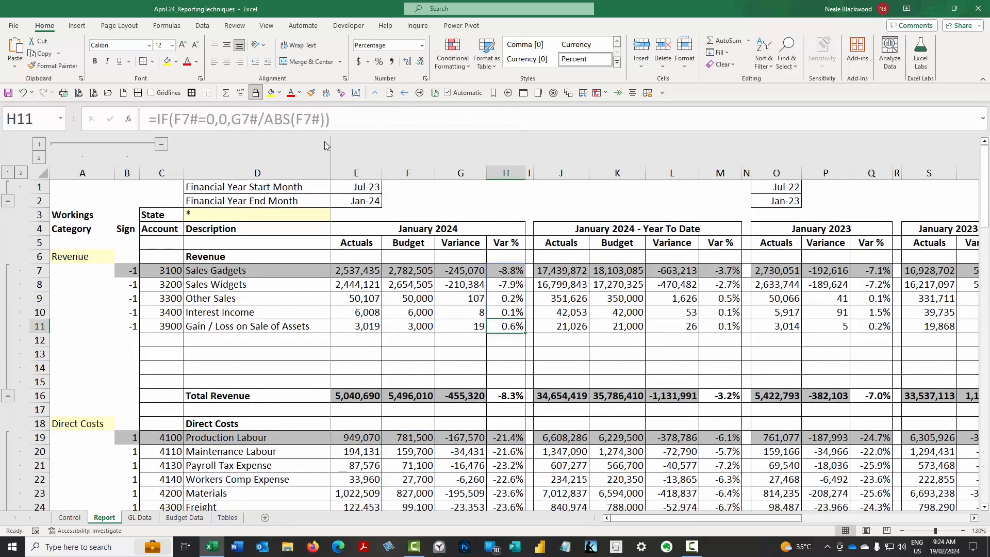
click(505, 270)
drag(264, 120, 329, 117)
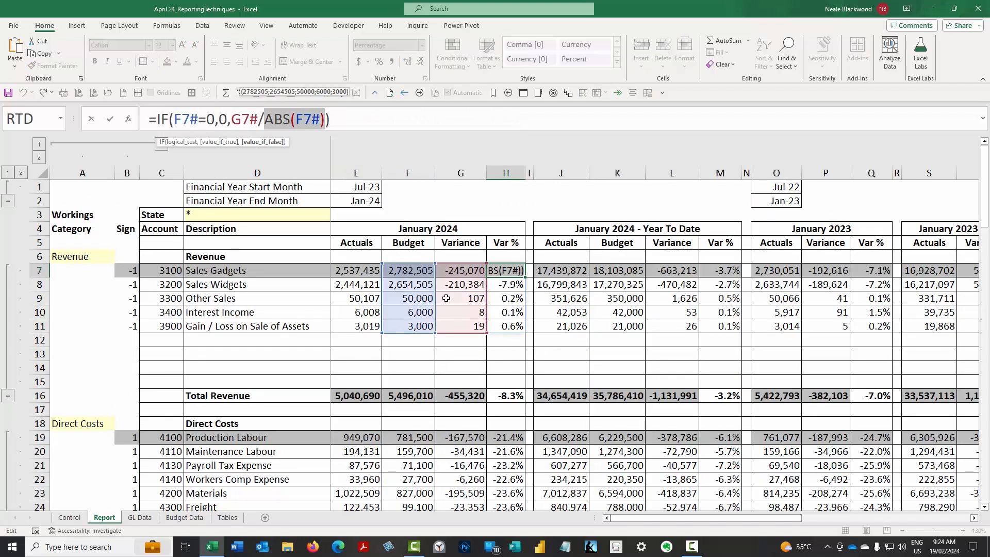
key(Escape)
Step back and forth across E7, F7 and G7 to compare the row's Actuals, Budget and Variance formulas
key(Left)
key(Left)
key(Left)
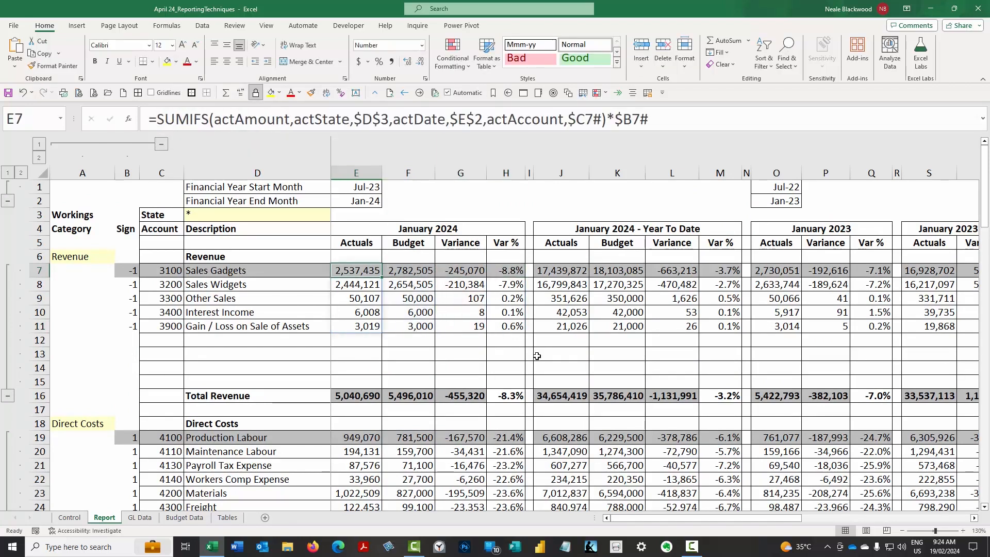
key(Right)
key(Right)
key(Left)
key(Left)
key(Right)
key(Left)
key(Right)
key(Right)
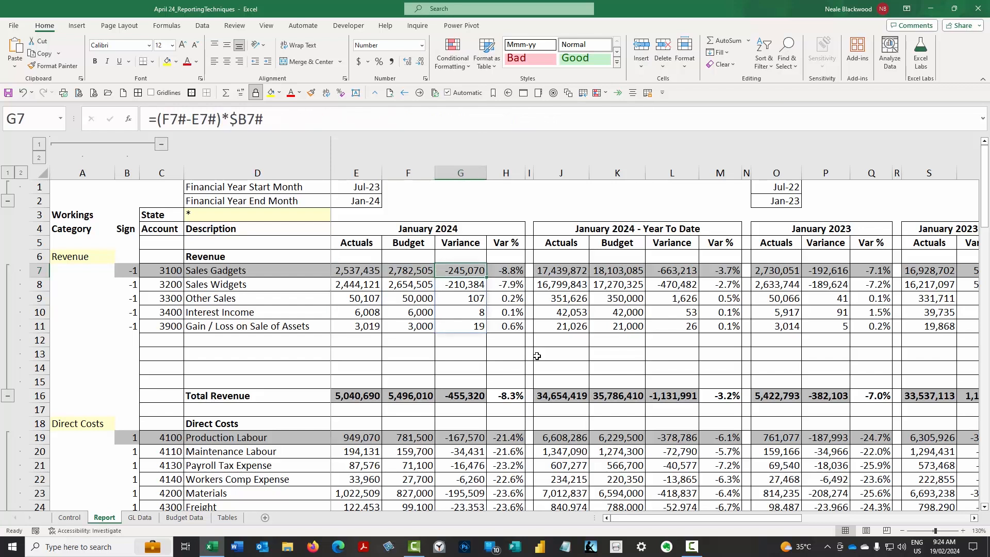
key(Left)
key(Left)
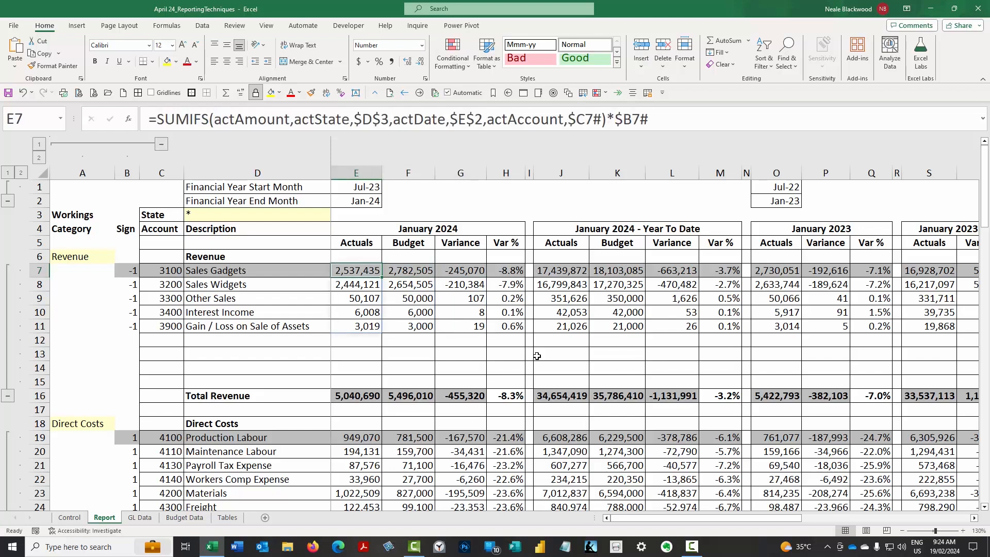
Examine the Year To Date Actuals SUMIFS formula in J7, highlighting the state criteria pair and the two actDate criteria
key(Right)
key(Right)
key(Right)
key(Right)
key(Right)
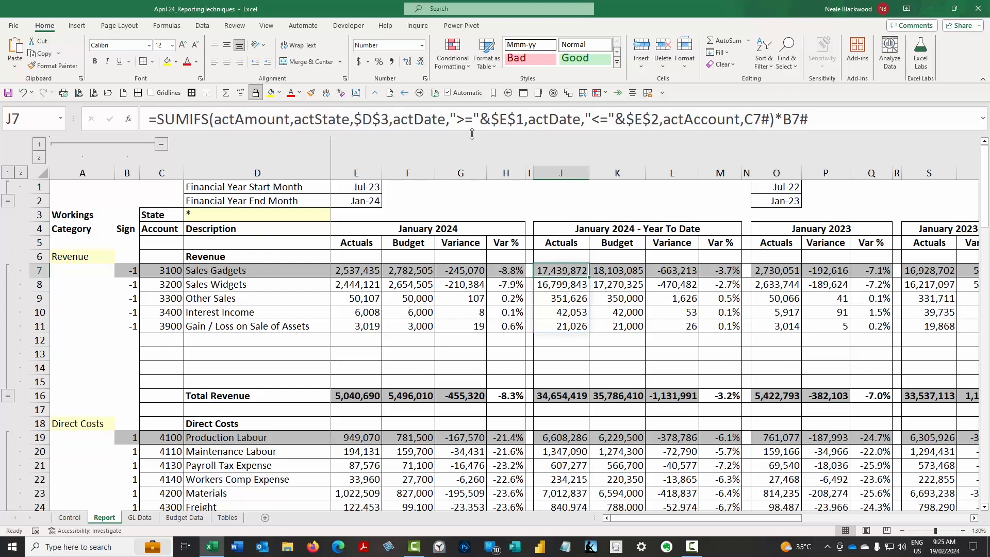
drag(214, 120, 390, 122)
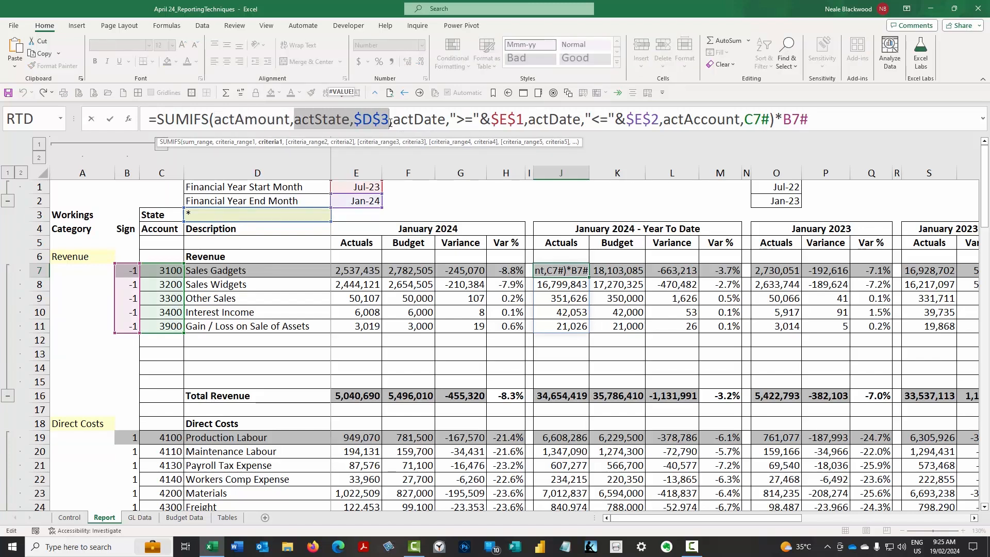
drag(393, 120, 660, 120)
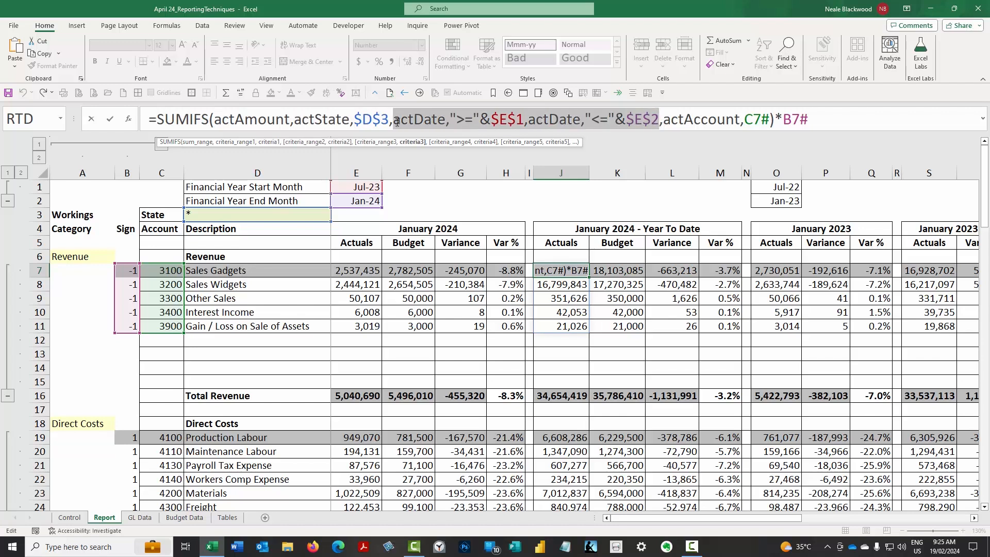
Highlight J7's start-date condition ">="&$E$1, end-date condition "<="&$E$2 and the *B7# sign multiplier in turn
drag(393, 120, 523, 120)
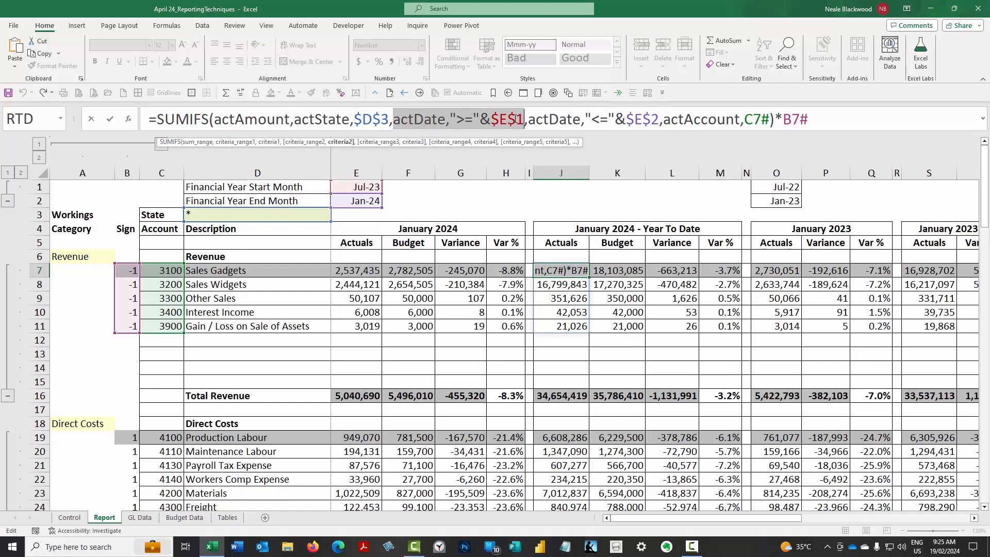
click(531, 119)
drag(532, 119, 660, 121)
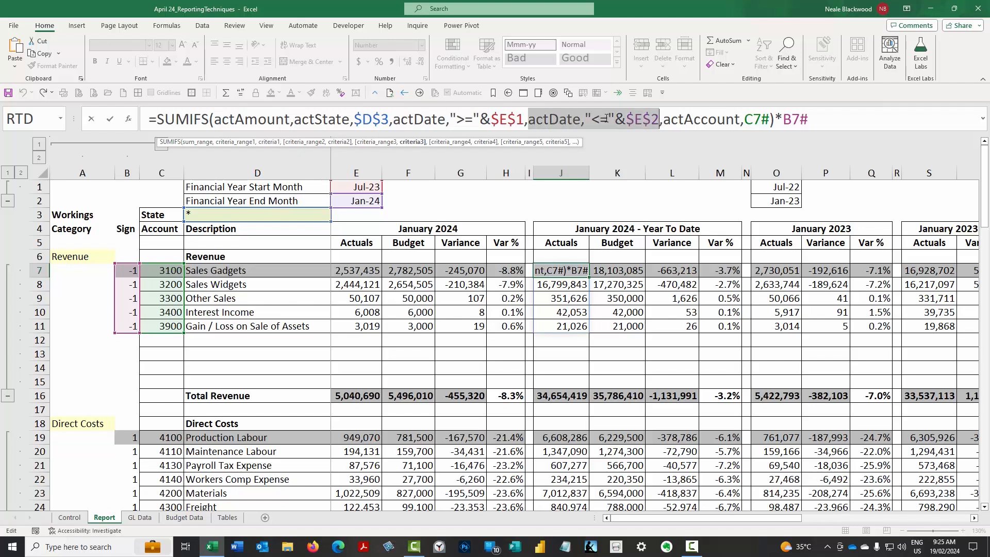
drag(393, 119, 809, 119)
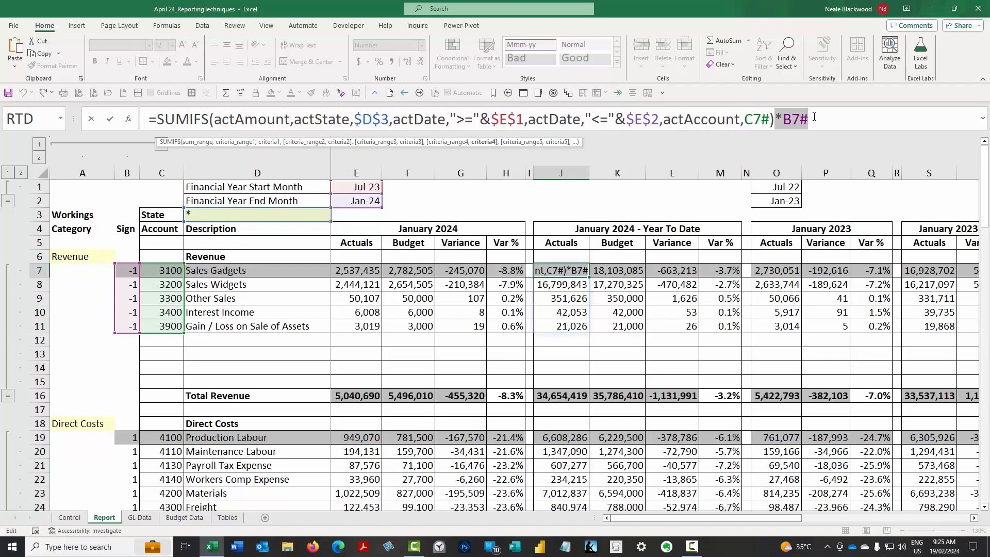
Highlight the actDate,">="&$E$1 criteria pair in J7 and the budYTD sum range in K7, closing both formulas unchanged
drag(394, 119, 523, 119)
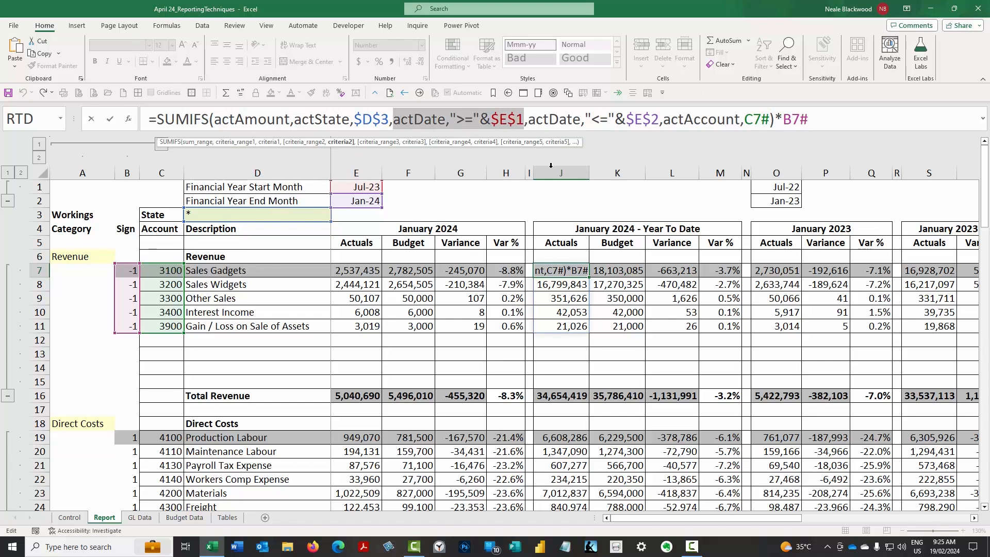
key(Escape)
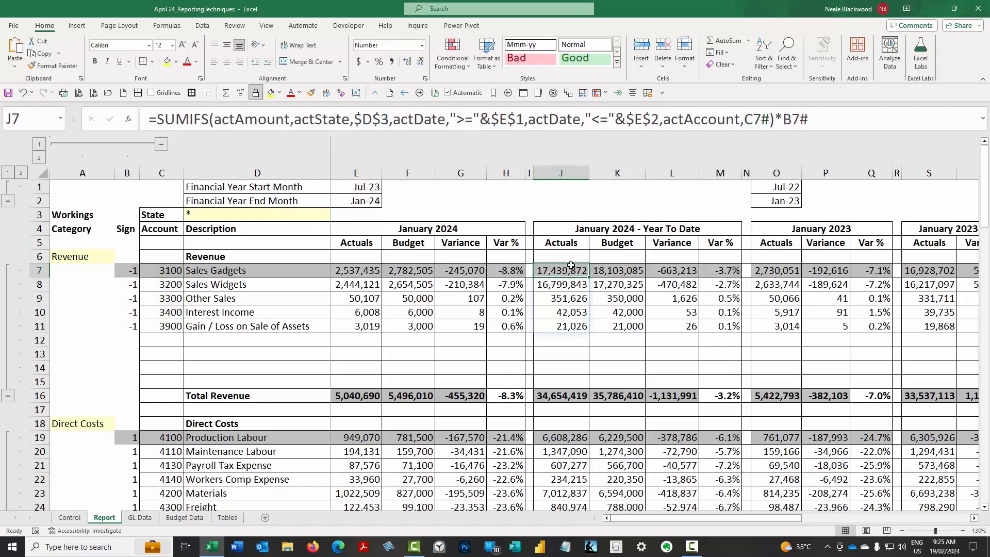
click(617, 270)
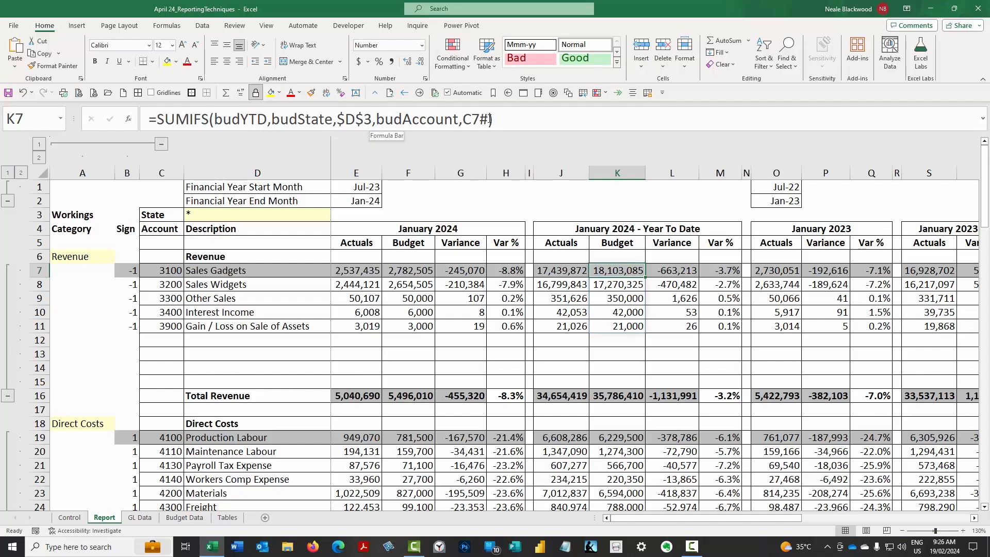
drag(216, 120, 267, 119)
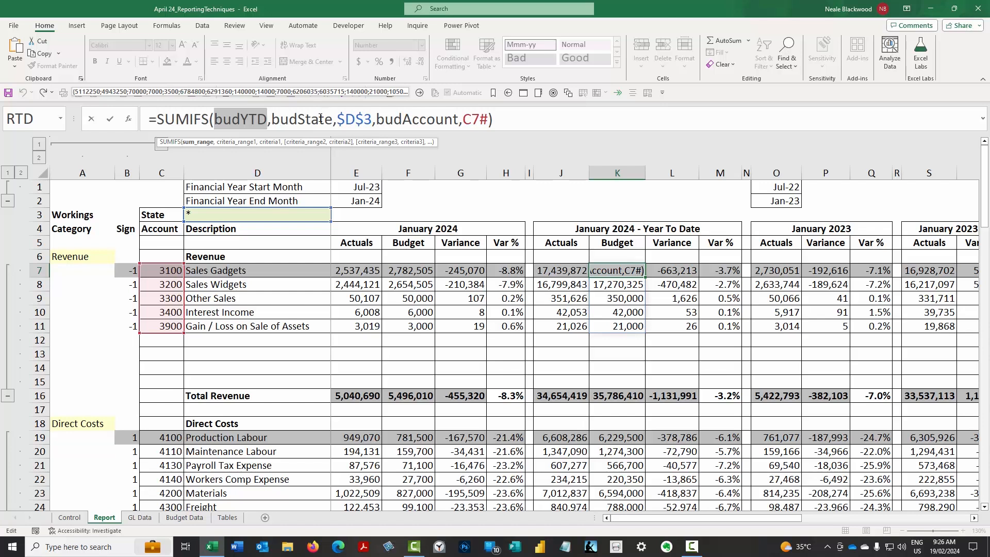
key(Escape)
View the Year To Date Variance and Var % formulas in L7 and M7, and trace the cell references in O7's January 2023 Actuals formula
key(Right)
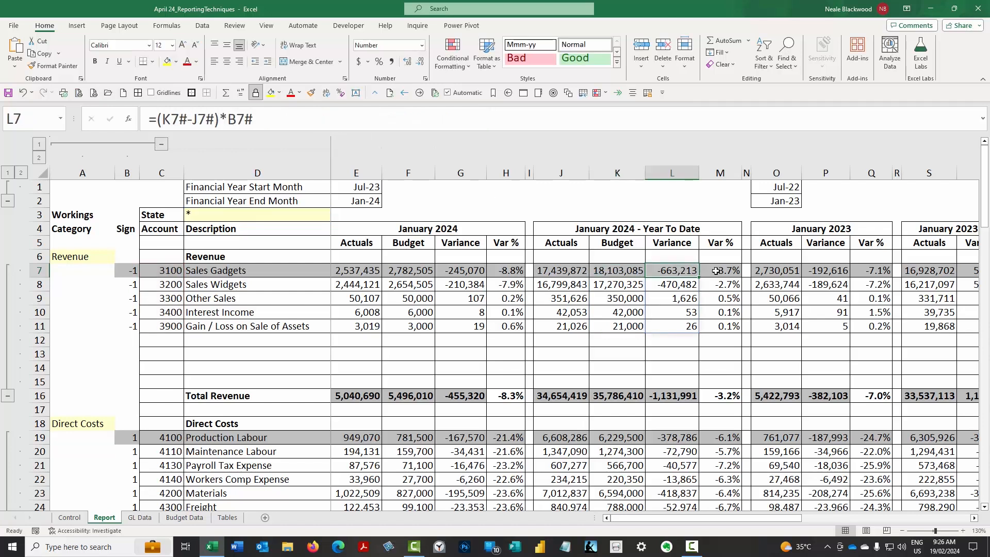
key(Right)
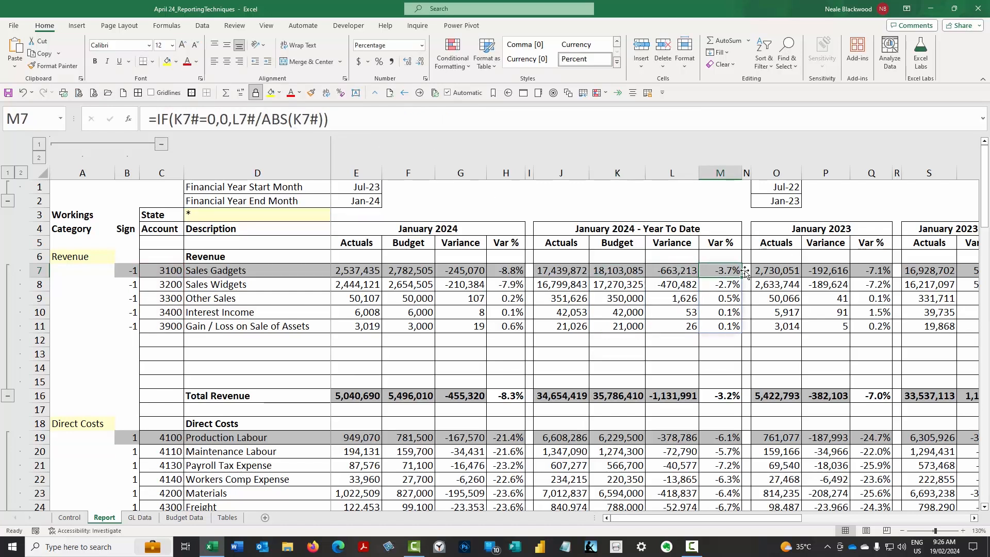
click(779, 271)
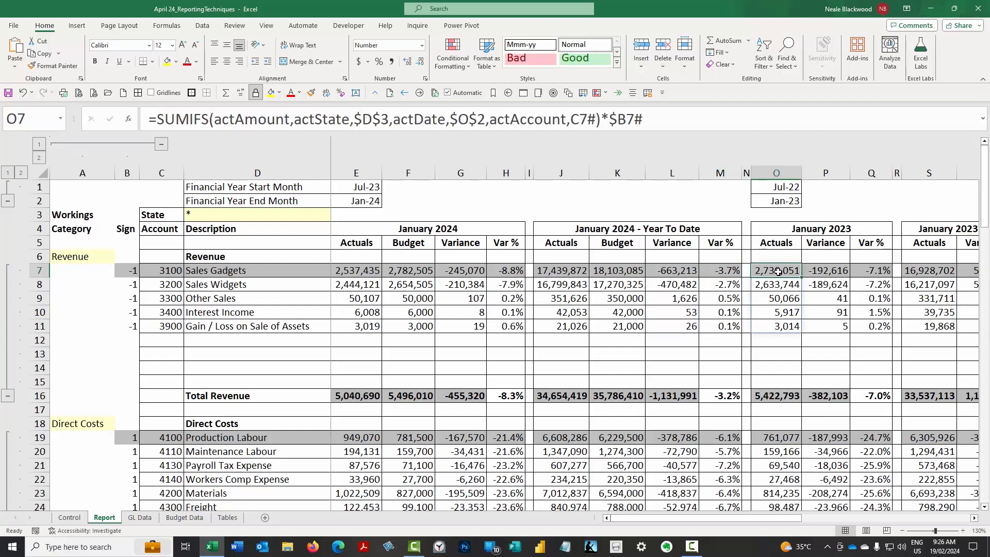
key(F2)
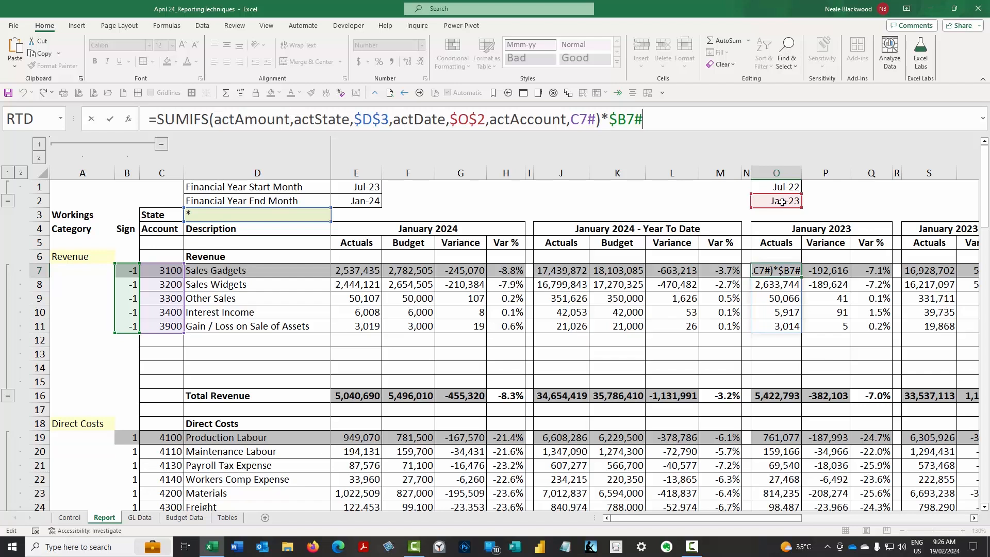
key(ctrl+Return)
View the January 2023 Variance formula in P7 and the Var % formula in Q7
click(814, 270)
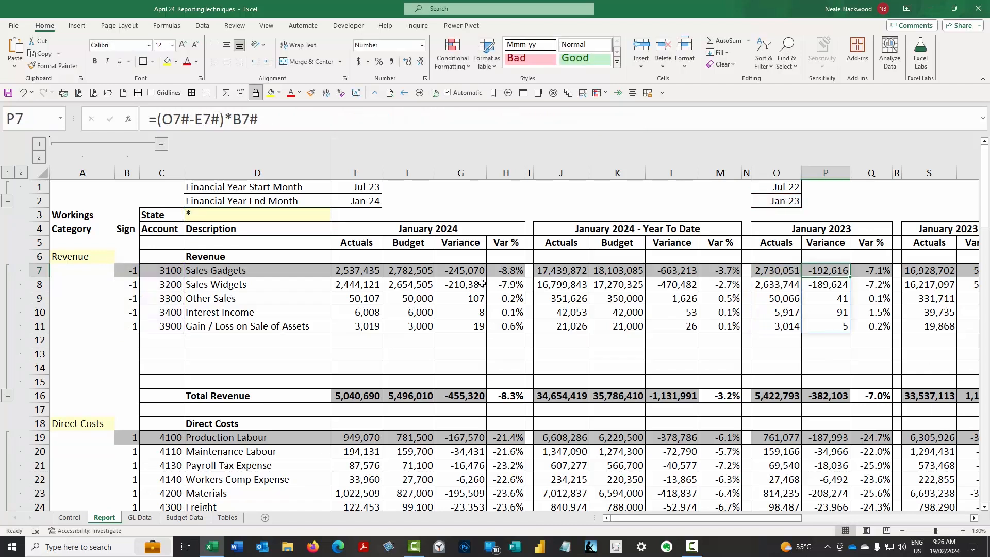
click(974, 519)
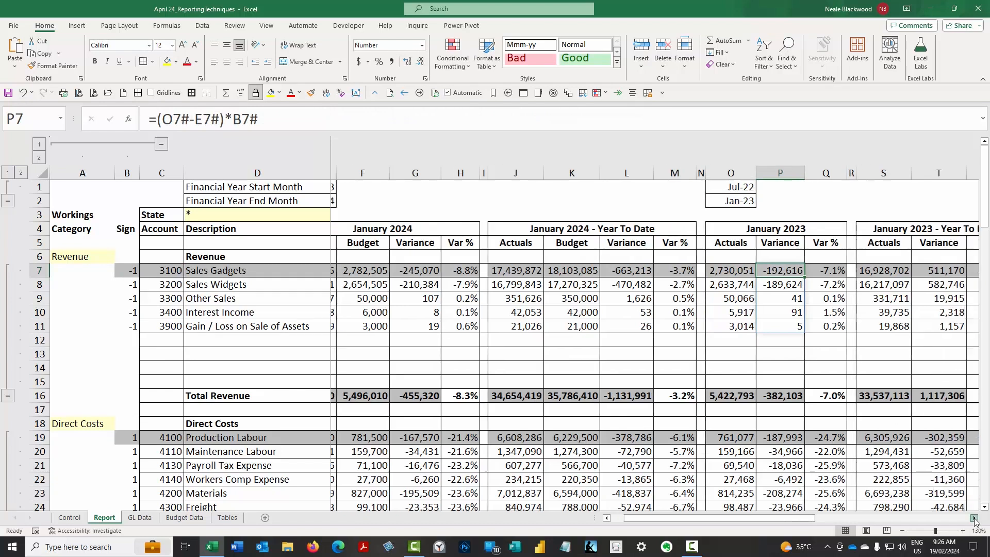
click(973, 520)
click(973, 519)
key(Right)
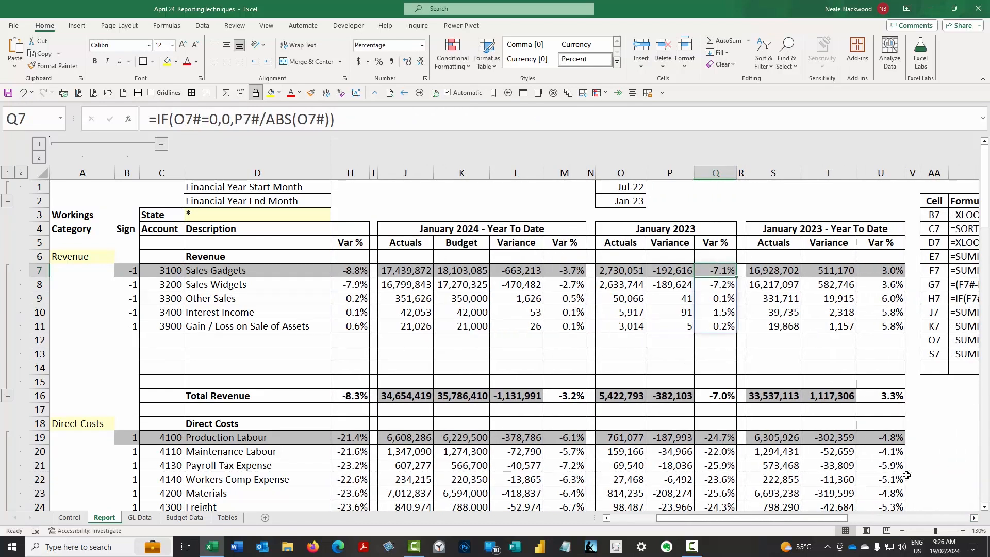
Trace the cell references in S7's January 2023 Year To Date Actuals formula and close it unchanged
click(976, 519)
click(976, 518)
click(976, 518)
click(678, 267)
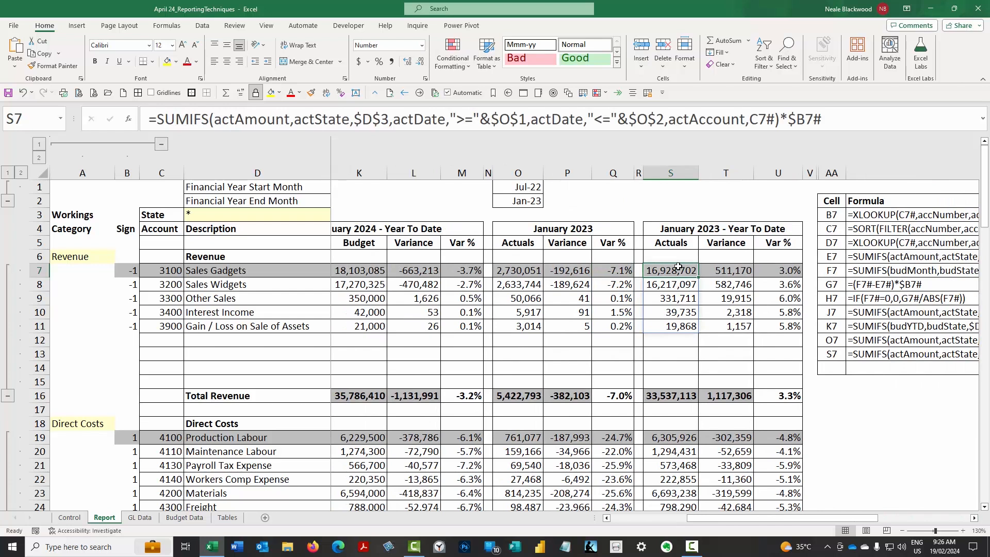
key(F2)
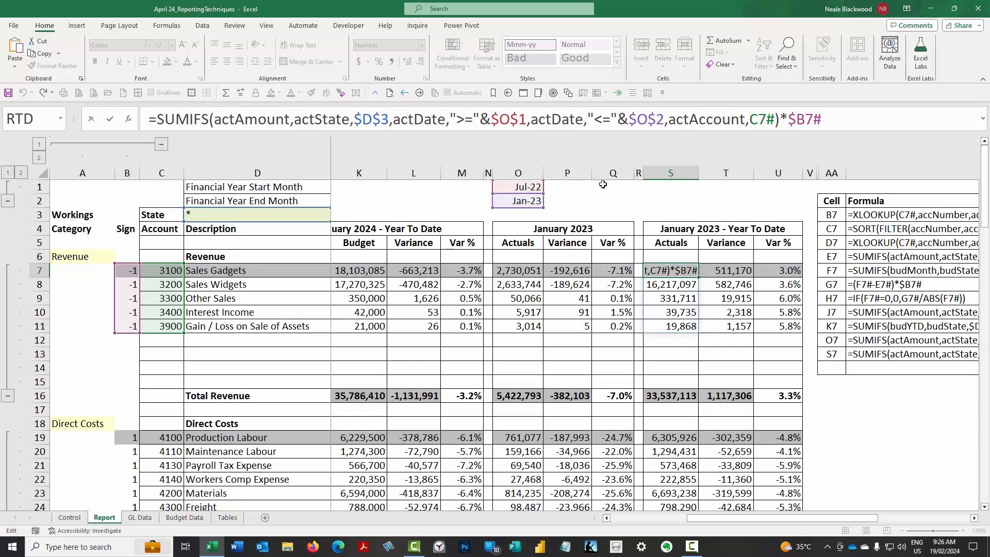
key(Escape)
Compare the January 2023 Year To Date Actuals, Variance and Var % formulas in S7, T7 and U7
click(742, 271)
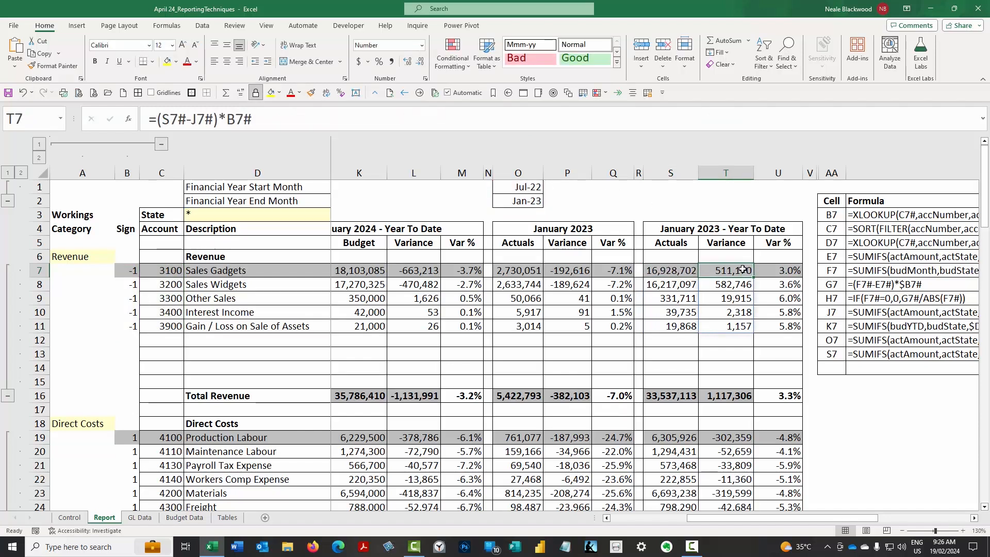
click(674, 272)
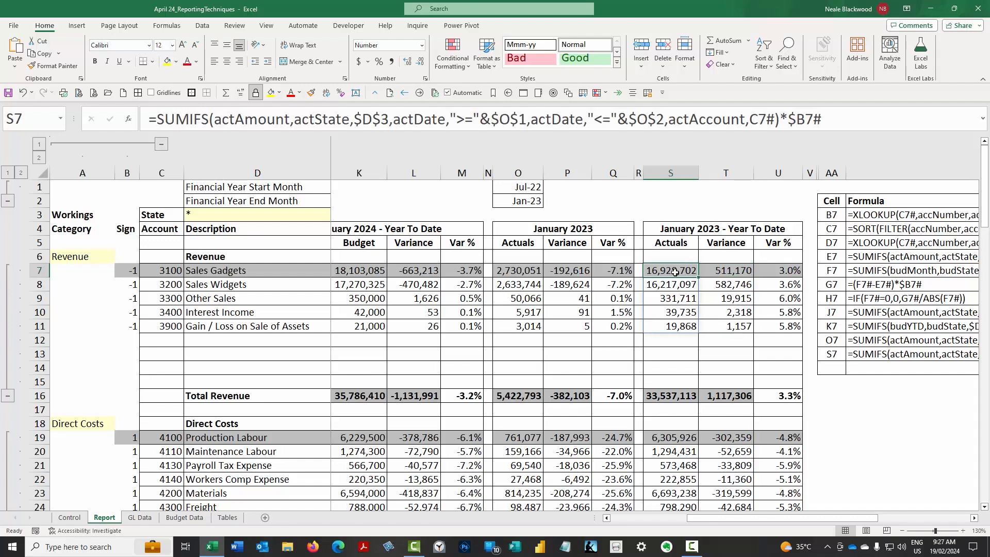
click(723, 270)
click(776, 268)
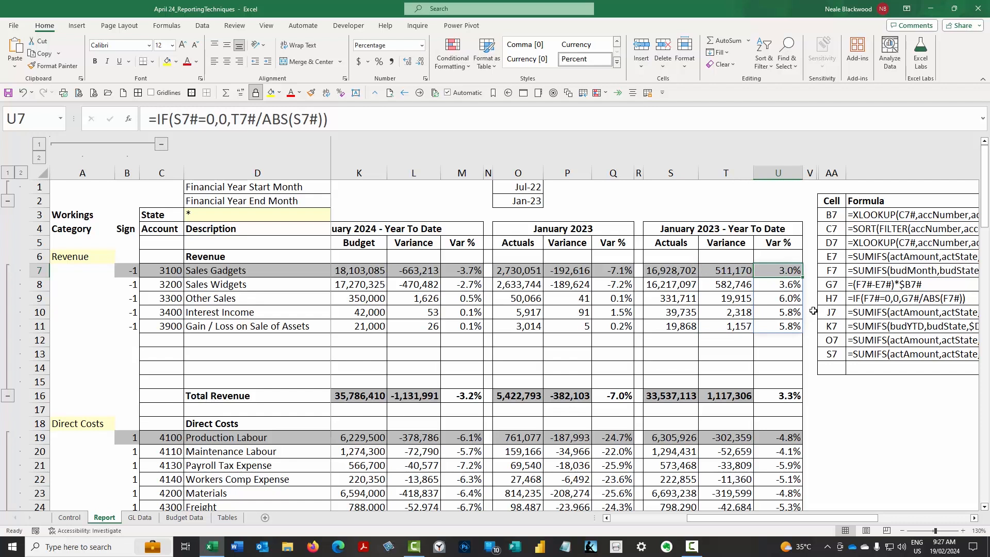
Step back across row 7 from U7 to the Description, Account and Sign columns, finishing on the Sign formula in B7
key(Left)
key(Left)
key(Left)
key(Left)
key(Left)
key(Left)
key(Left)
key(Left)
key(Left)
key(Left)
key(Left)
key(Left)
key(Left)
key(Left)
key(Left)
key(Left)
key(Left)
key(Left)
key(Left)
key(Left)
key(Right)
key(Right)
key(Right)
key(Right)
key(Right)
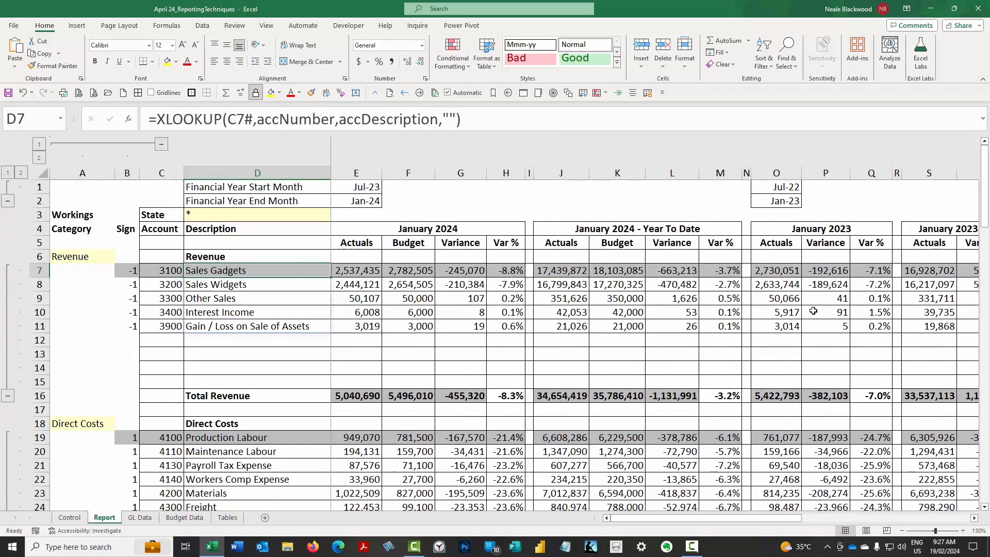
key(Left)
key(Left)
key(Left)
key(Left)
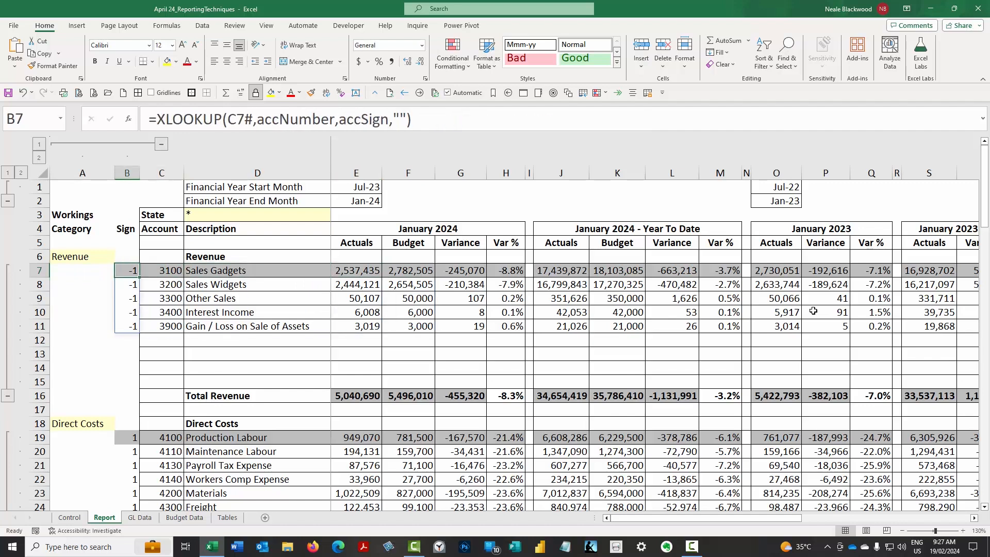
View the Sign formulas that start the Direct Costs and Indirect Costs sections, in B19 and B40
click(131, 439)
scroll(253, 330, down, 3)
scroll(252, 330, down, 9)
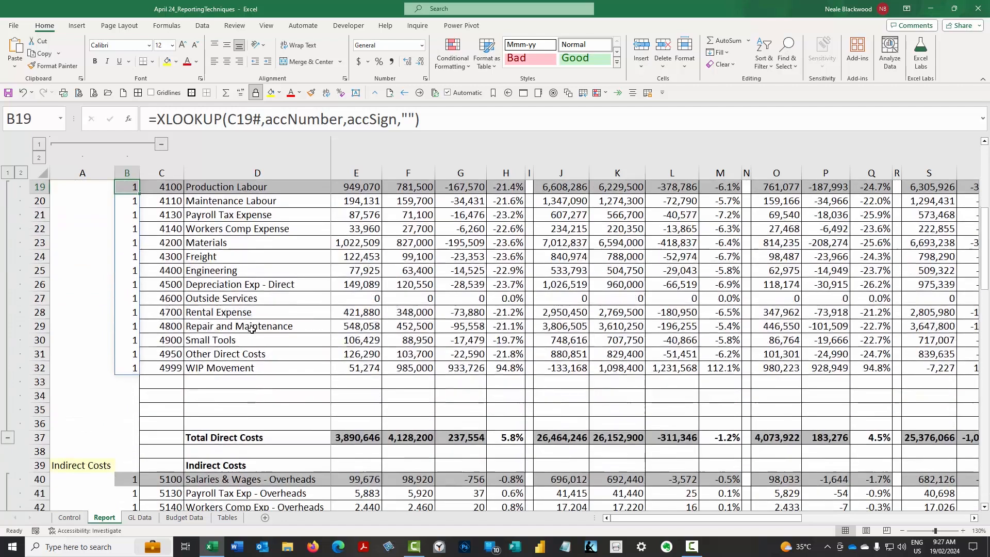
click(128, 230)
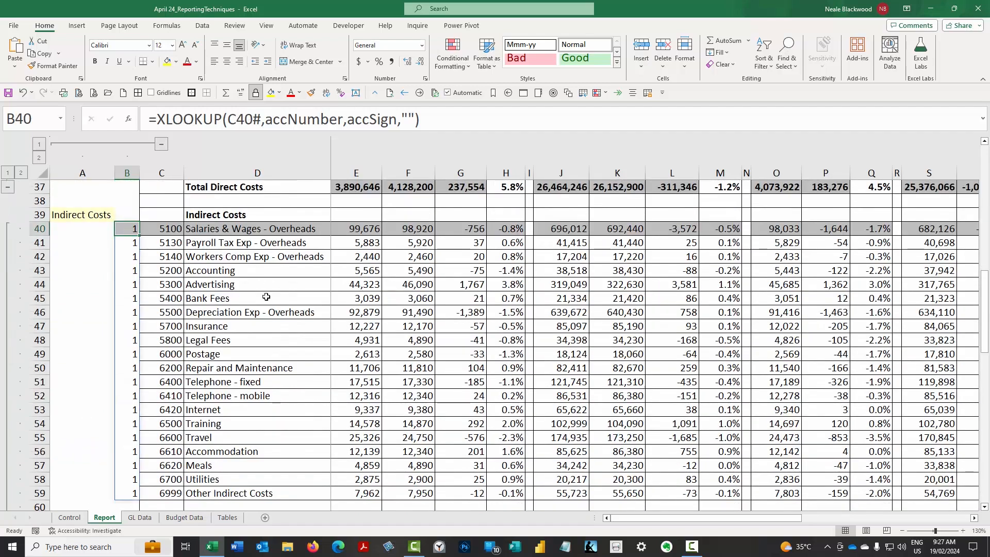
Highlight the spare rows 12 to 15 in the Revenue section and view the spilled account formula in C11
scroll(290, 336, up, 3)
scroll(290, 335, up, 9)
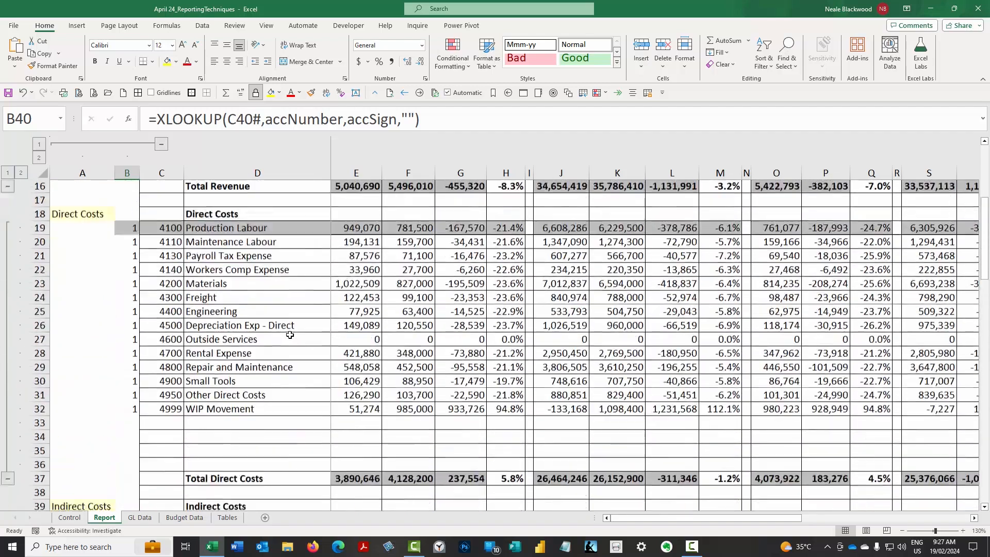
drag(39, 339, 42, 382)
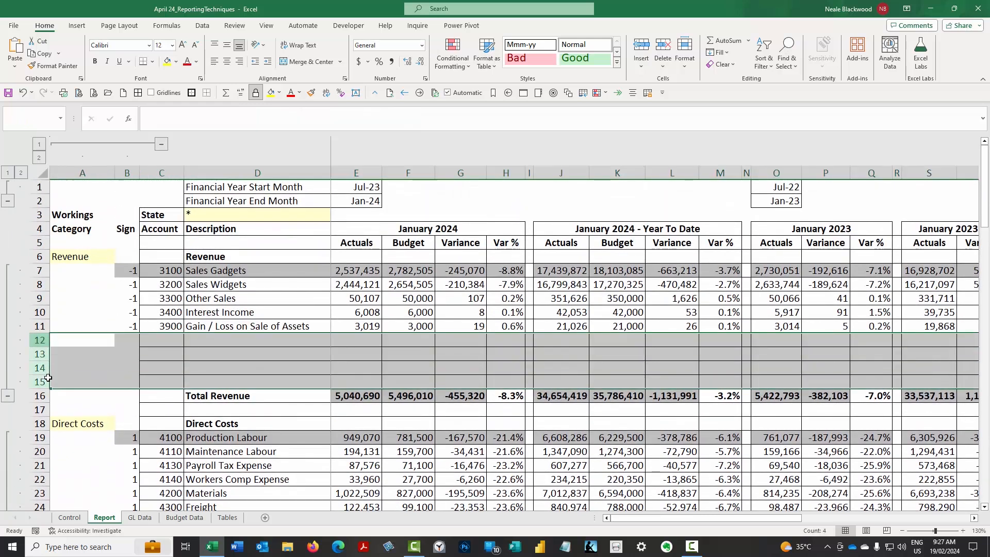
click(170, 326)
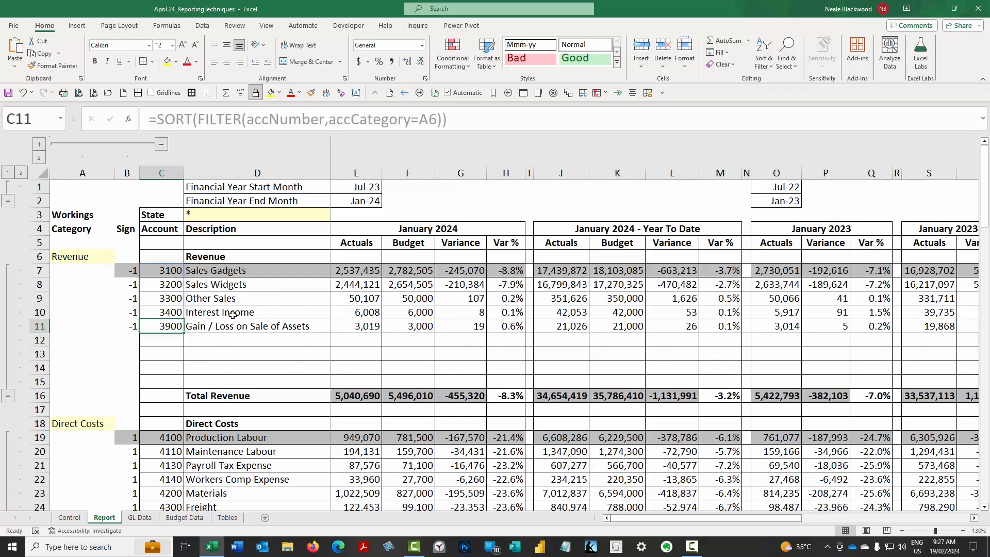
Examine the accounts table on the Tables sheet from its last row back up to its first accounts
click(228, 518)
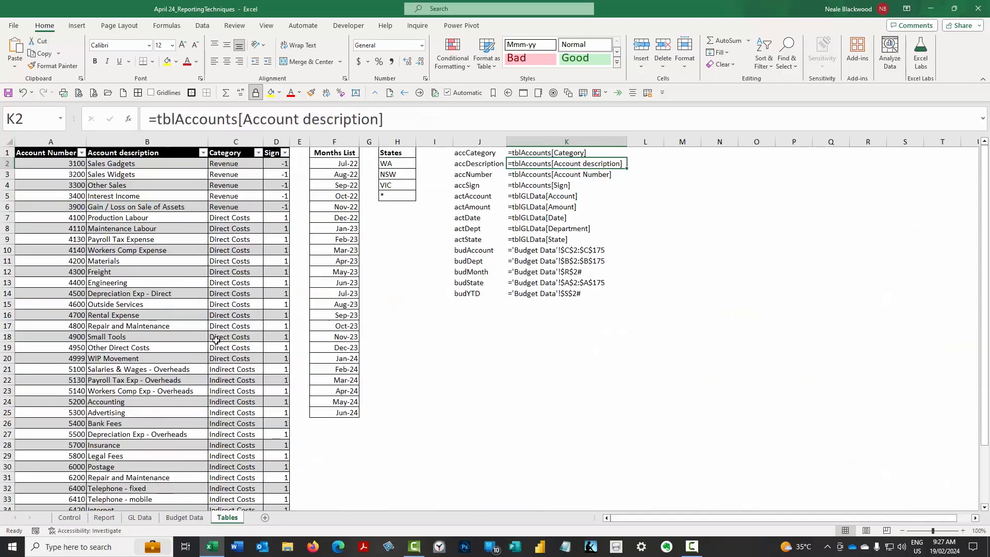
click(163, 316)
key(ctrl+Down)
key(Down)
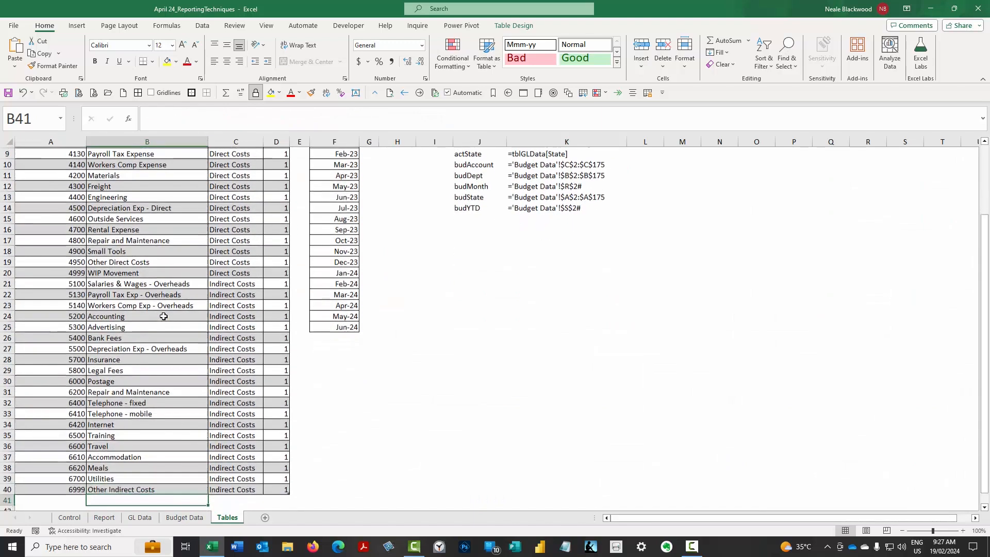
key(Up)
key(ctrl+Up)
key(Down)
key(Down)
key(Down)
key(Down)
key(Down)
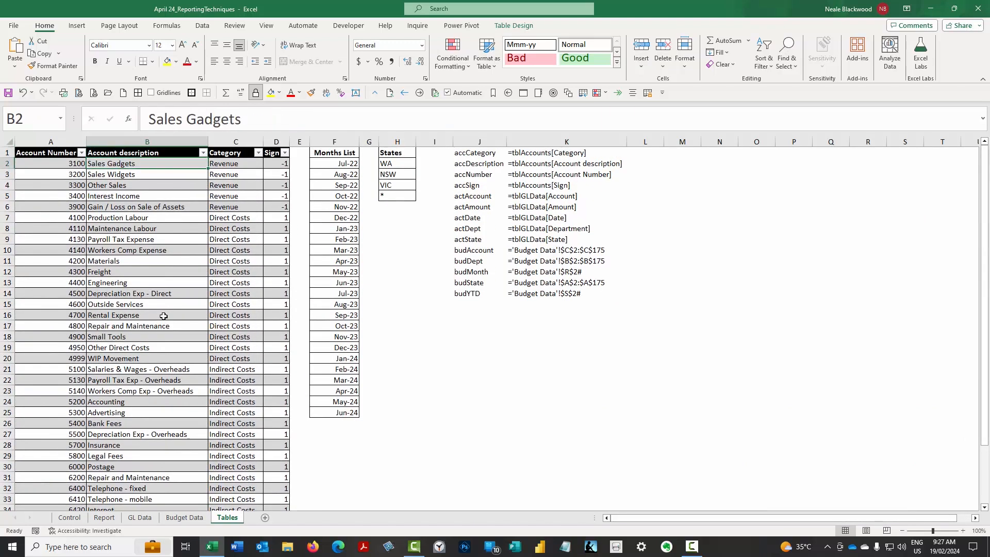
Add account number 3999 with the description Misc rev in the first empty row below the accounts table
key(Left)
key(ctrl+Down)
key(Down)
text(3999)
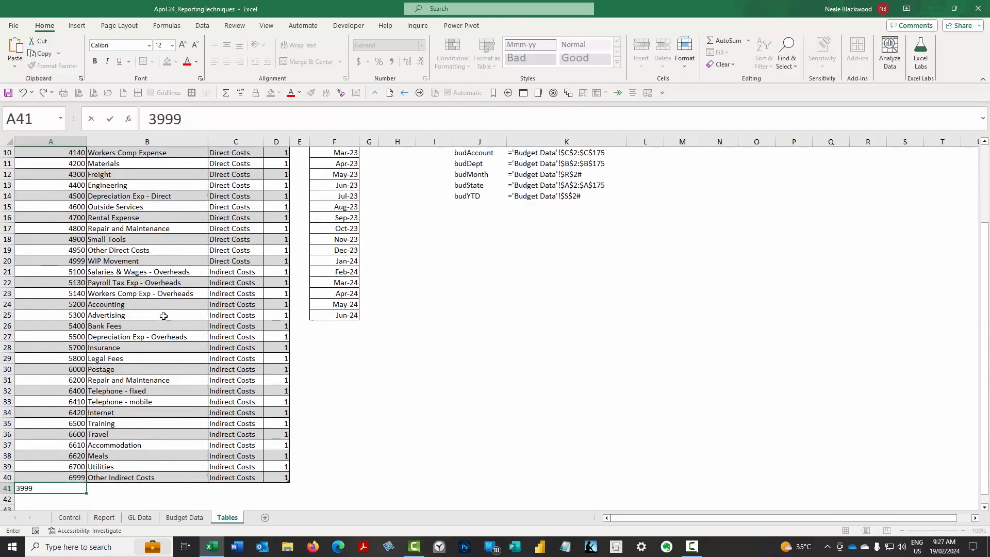
key(Tab)
text(Mis)
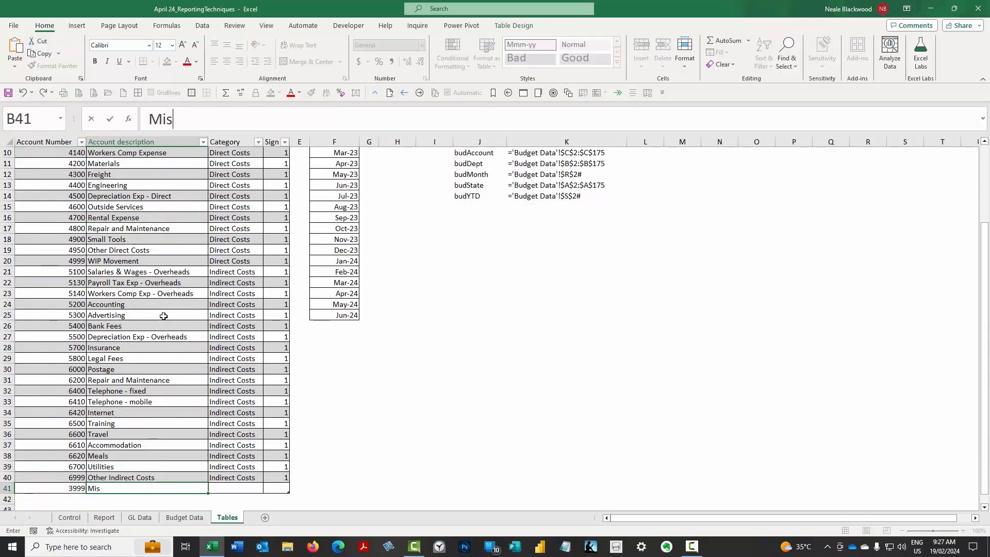
text(c rev)
Set the Misc rev account's category to Revenue and its sign to -1
key(Tab)
text(re)
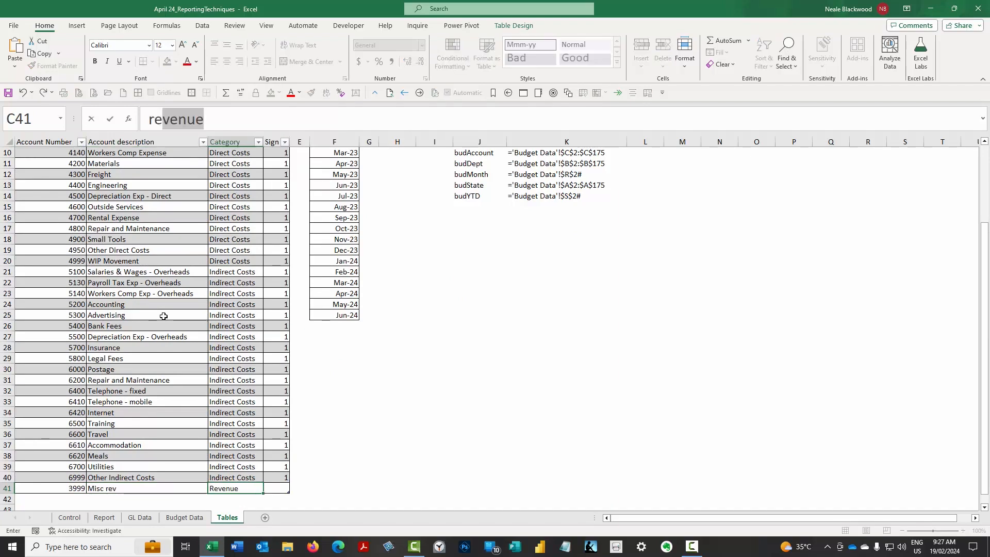
key(Tab)
text(-1)
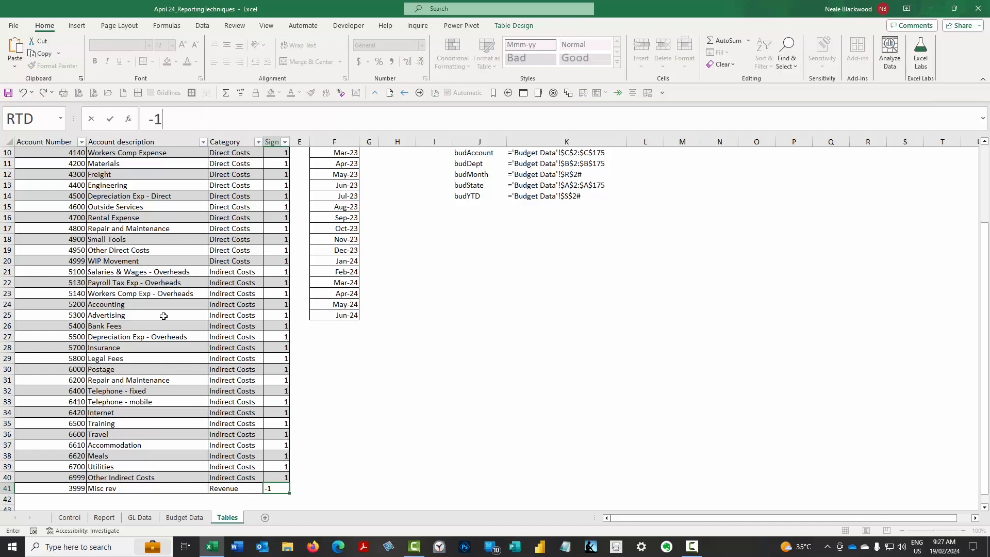
key(ctrl+Return)
Review the new Misc rev entry in the accounts table and its spilled description in D12 of the Report sheet
key(Home)
key(Right)
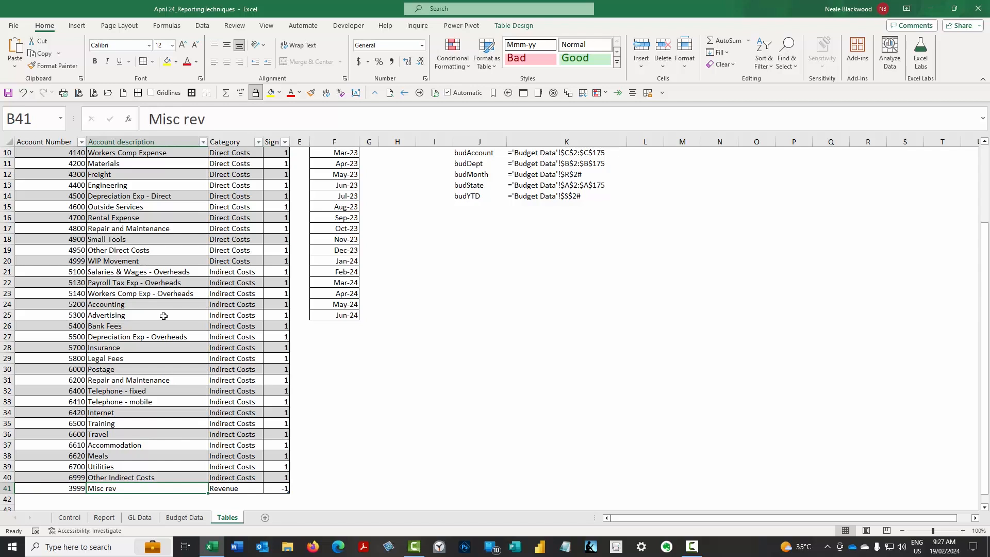
click(103, 518)
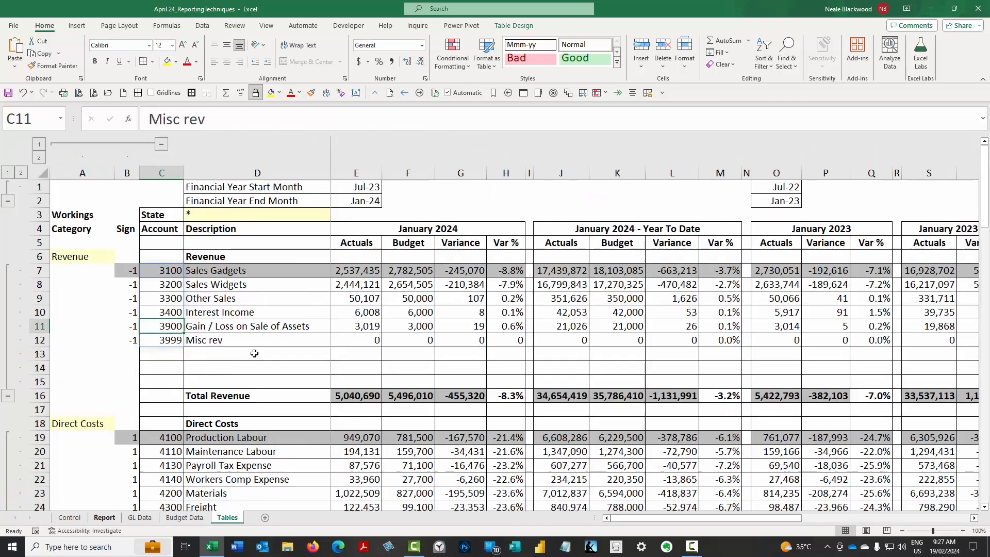
click(244, 342)
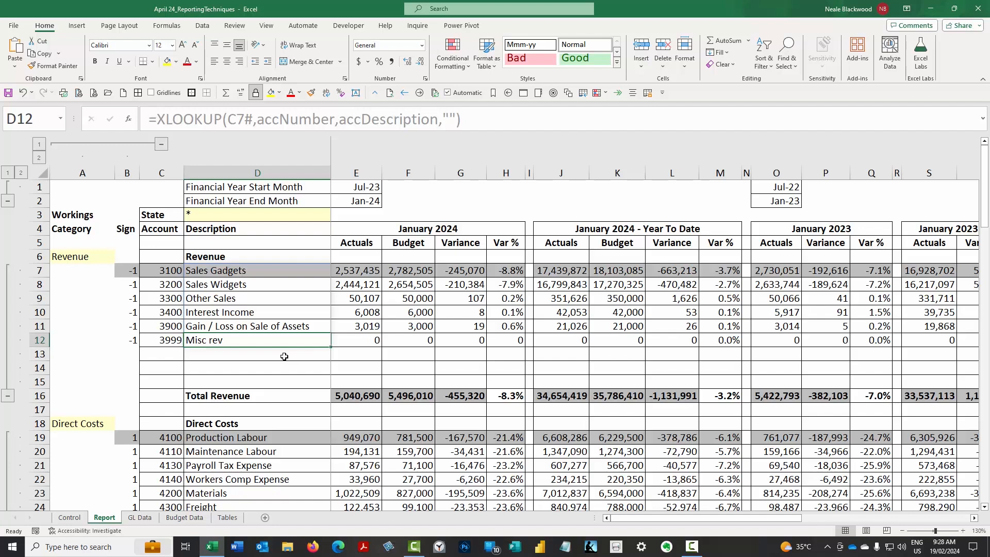
Insert a copy of blank row 13 into the Revenue section of the Report sheet
click(36, 353)
key(ctrl+c)
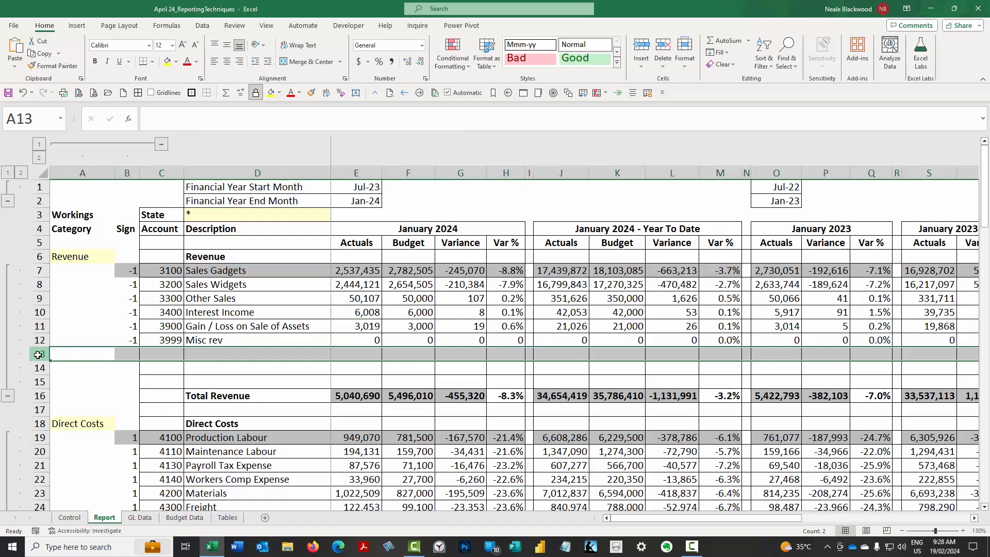
key(ctrl+plus)
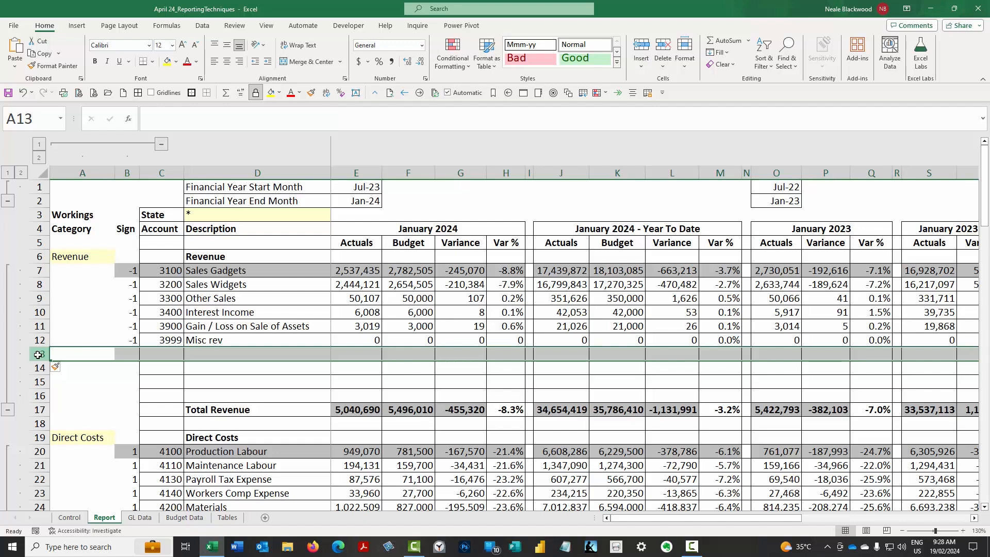
Undo the inserted blank row and the Misc rev account entry
click(20, 93)
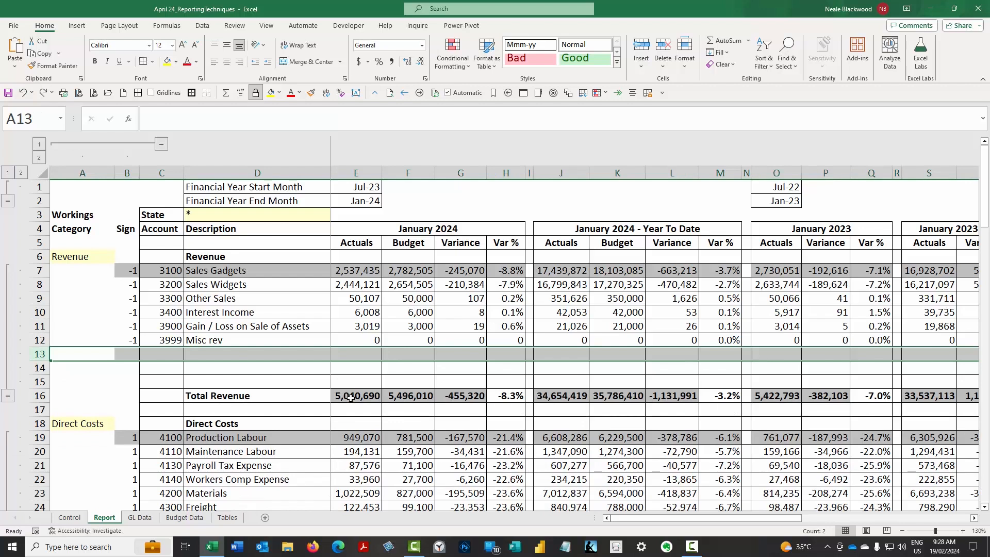
click(354, 340)
click(294, 341)
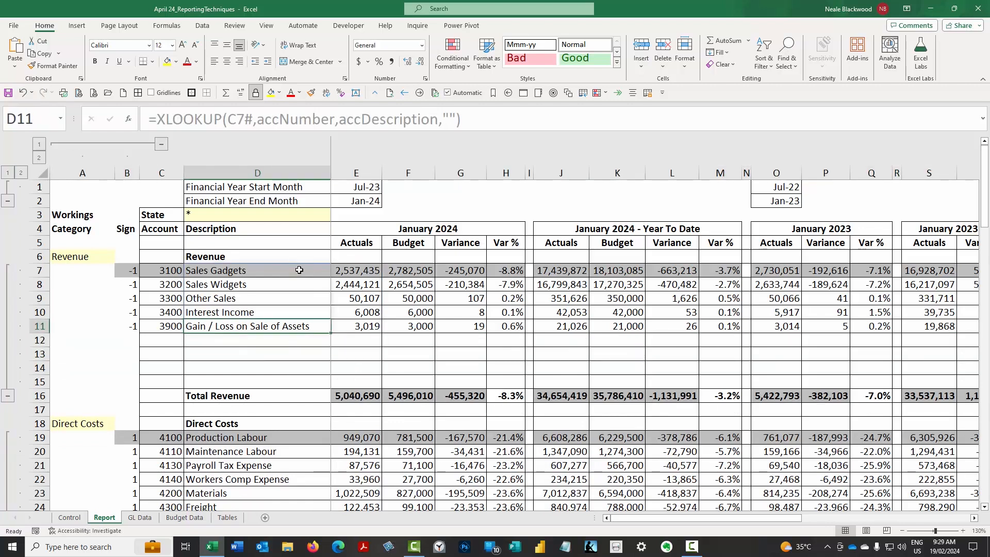
Examine the row 7 formulas across columns B to J and review the Direct Costs and Indirect Costs sections
click(299, 270)
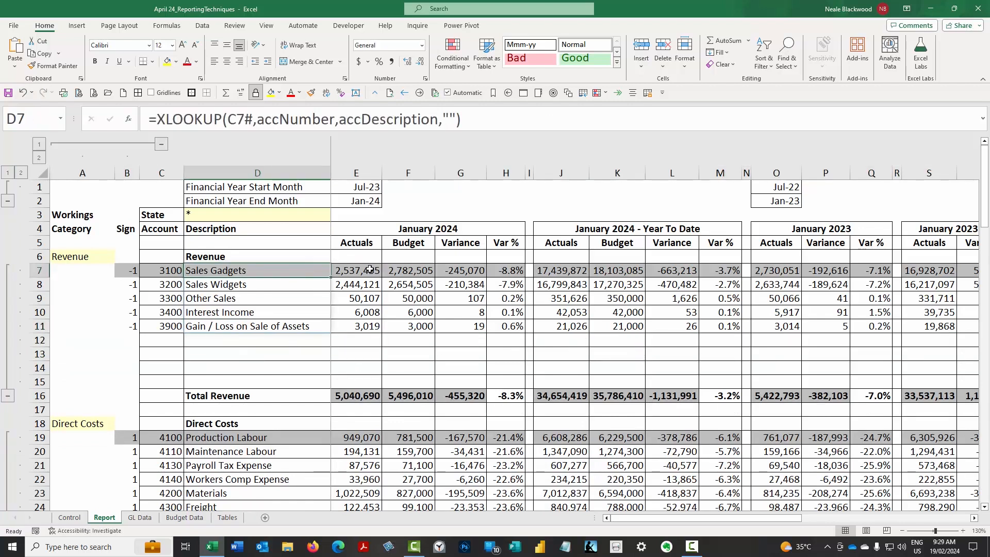
click(369, 271)
drag(133, 270, 562, 272)
scroll(327, 409, down, 9)
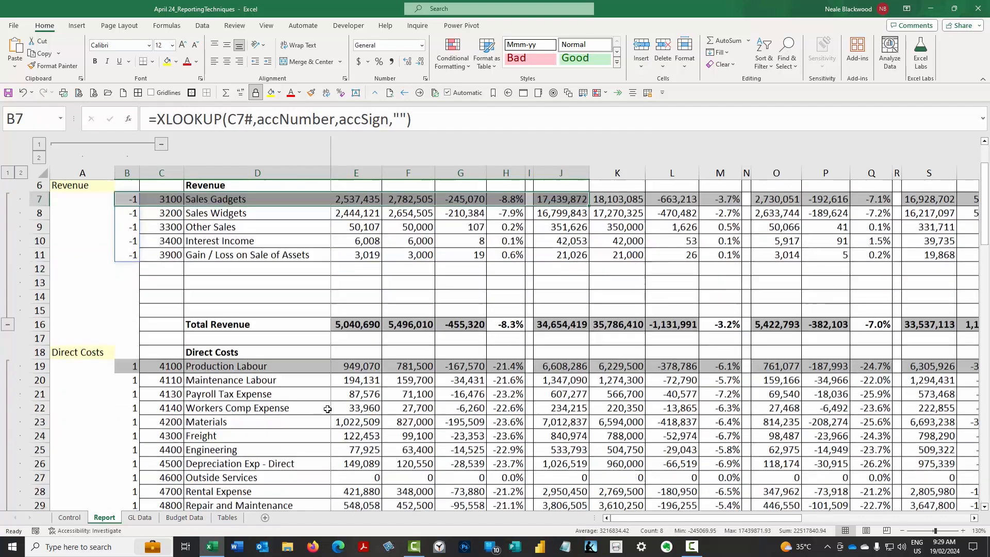
scroll(327, 409, down, 3)
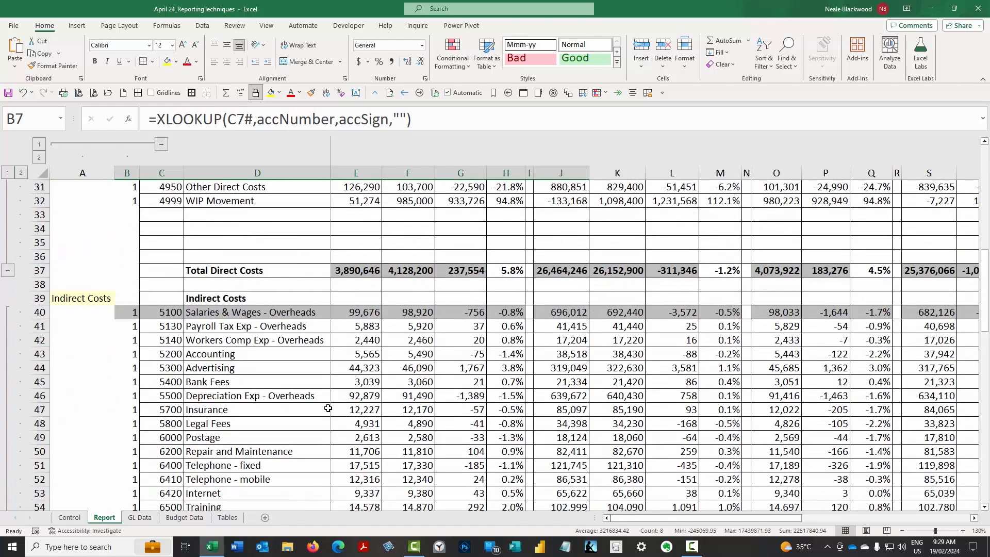
scroll(328, 409, up, 12)
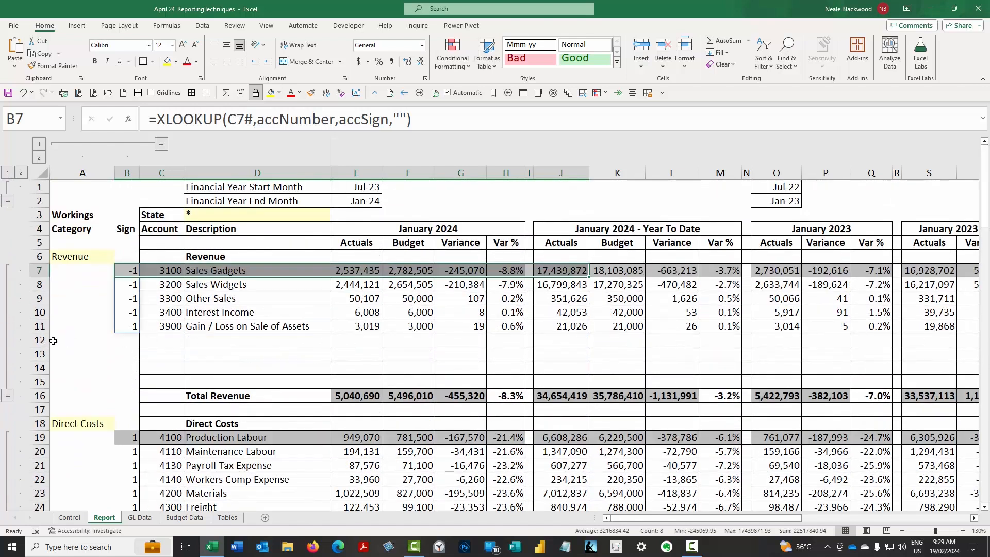
Group spare rows 12 to 14 in the Revenue section and collapse the new group
drag(40, 340, 50, 368)
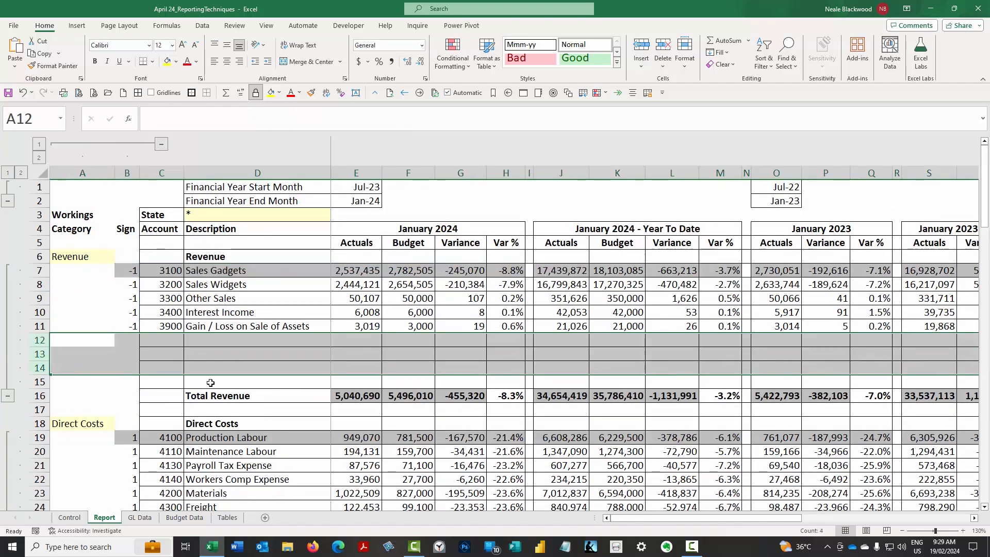
key(shift+alt+Right)
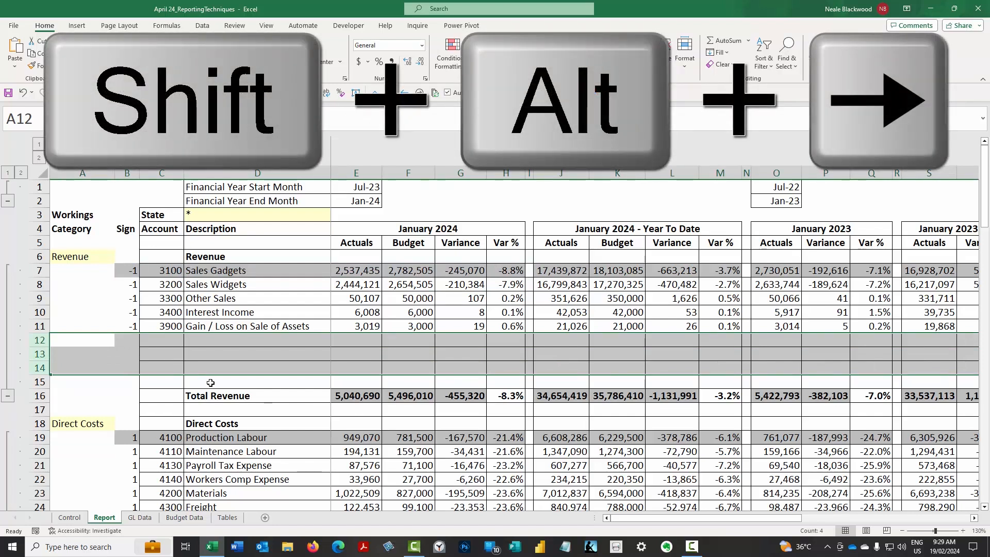
key(shift+alt+Right)
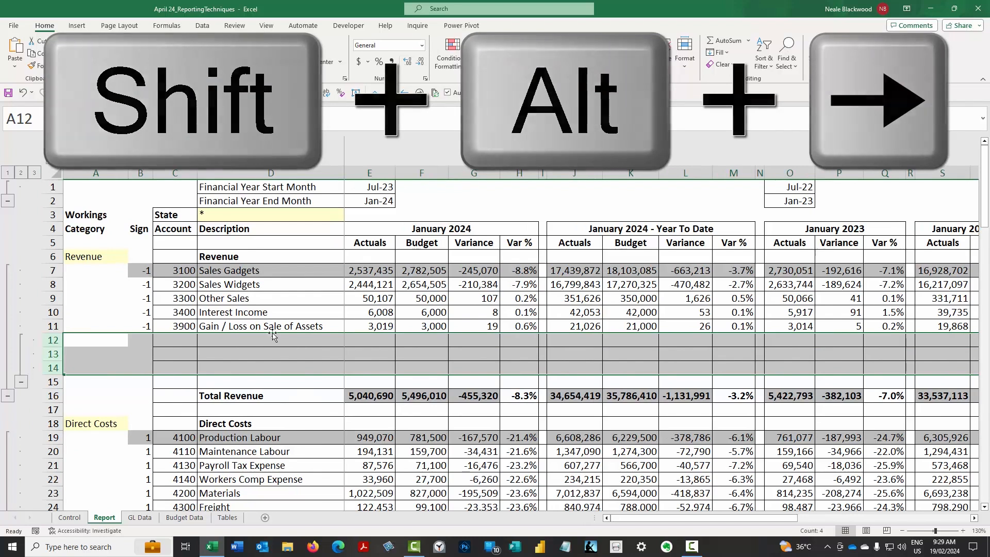
click(21, 383)
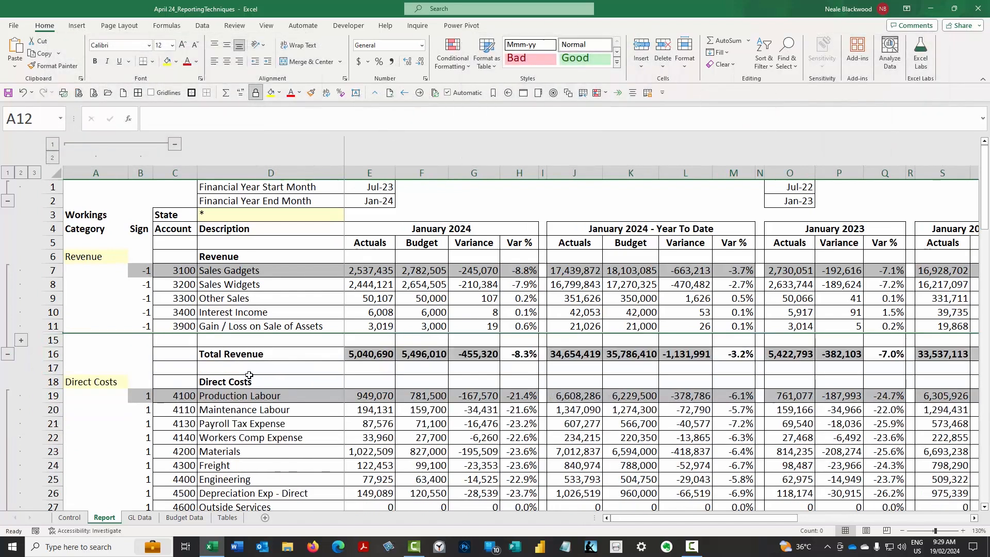
click(21, 341)
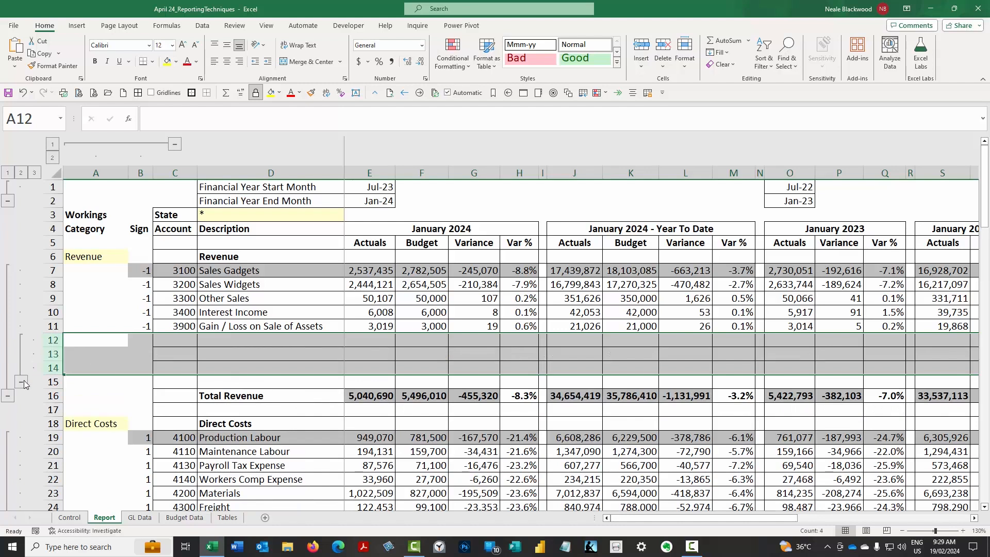
click(23, 383)
click(279, 325)
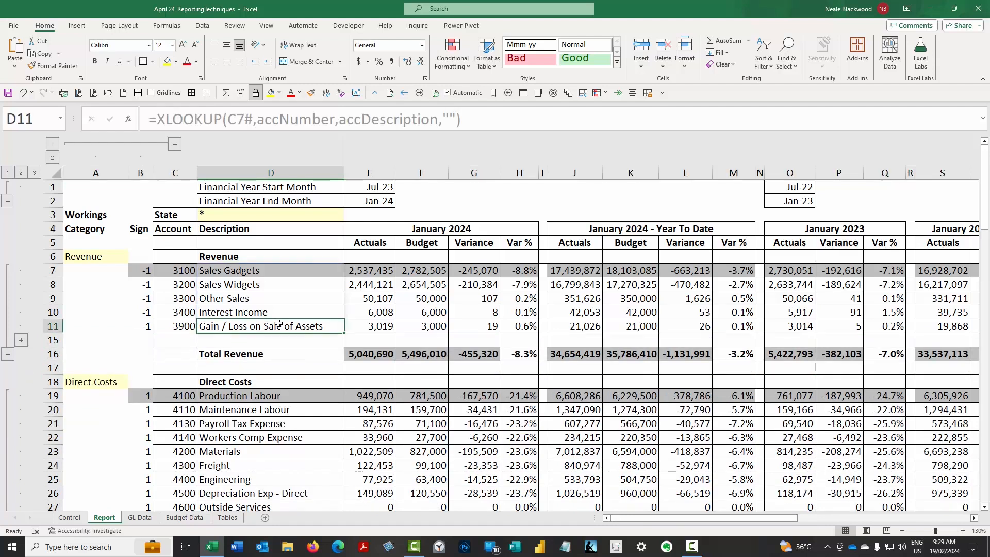
Collapse the report's rows to the section totals and hide the workings columns A and B
click(7, 172)
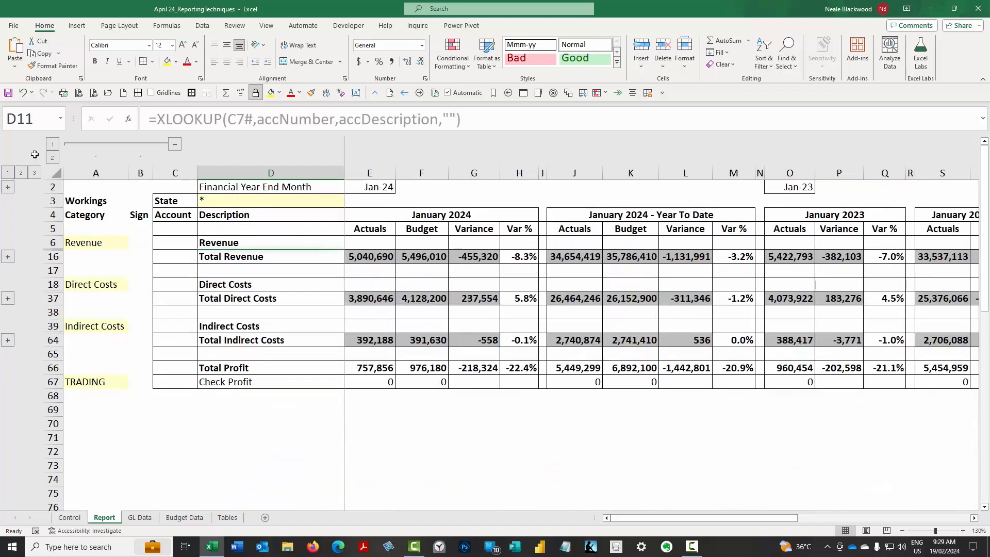
click(52, 144)
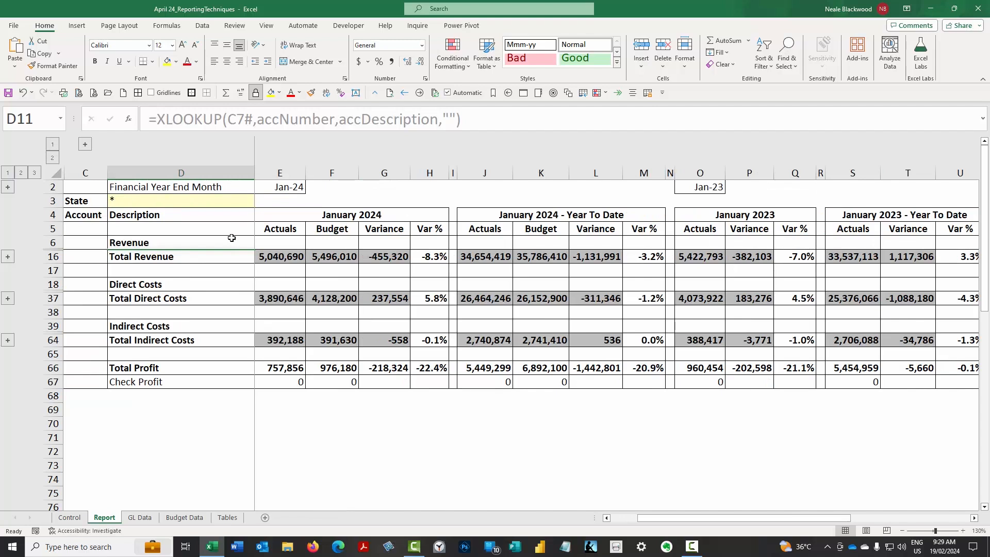
Expand the detail rows of the Revenue, Direct Costs and Indirect Costs sections
click(8, 257)
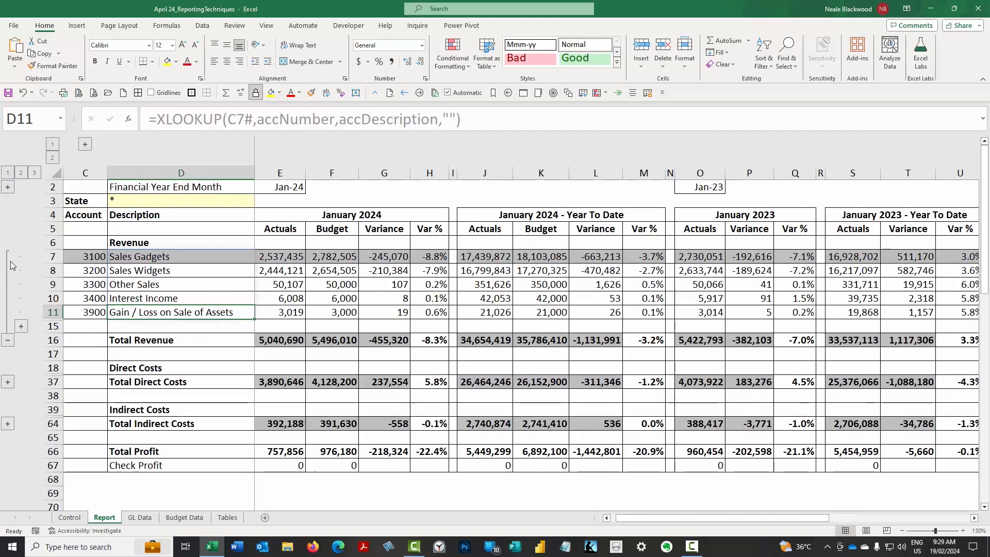
click(9, 382)
scroll(15, 391, down, 7)
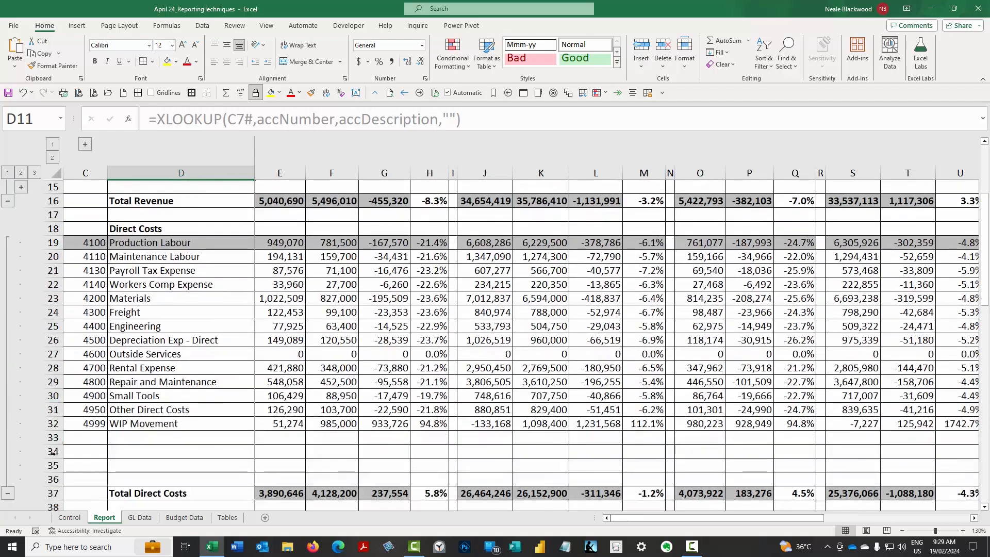
click(7, 368)
scroll(8, 367, down, 4)
scroll(208, 363, up, 12)
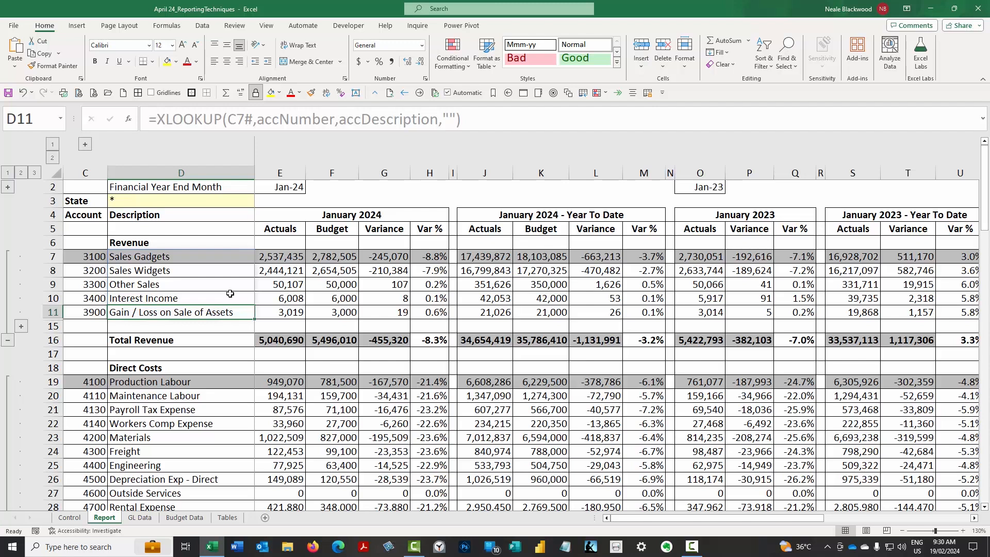
Expand the spare rows below the Revenue accounts and ungroup rows 12 to 14
click(21, 326)
click(21, 368)
click(23, 325)
key(shift+alt+Left)
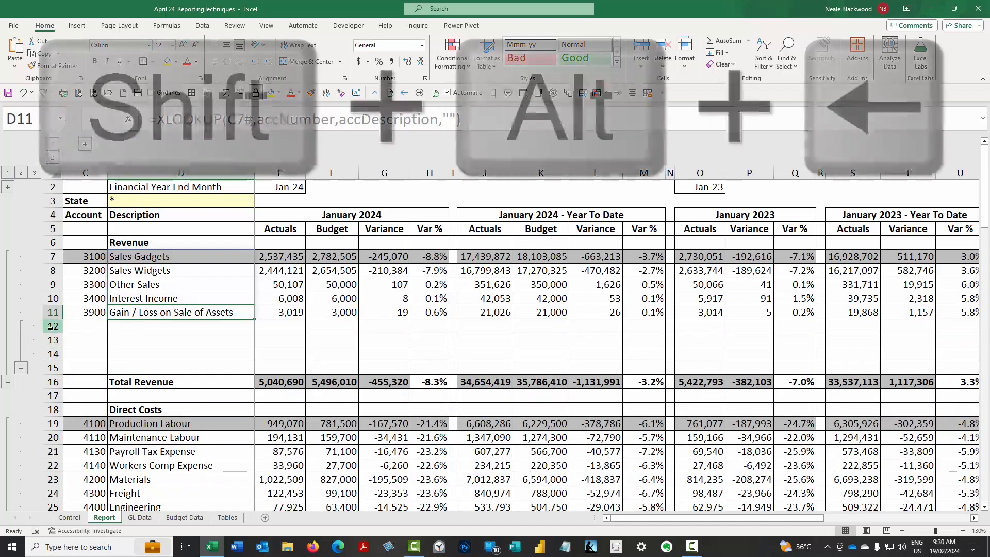
drag(52, 326, 52, 353)
key(shift+alt+Left)
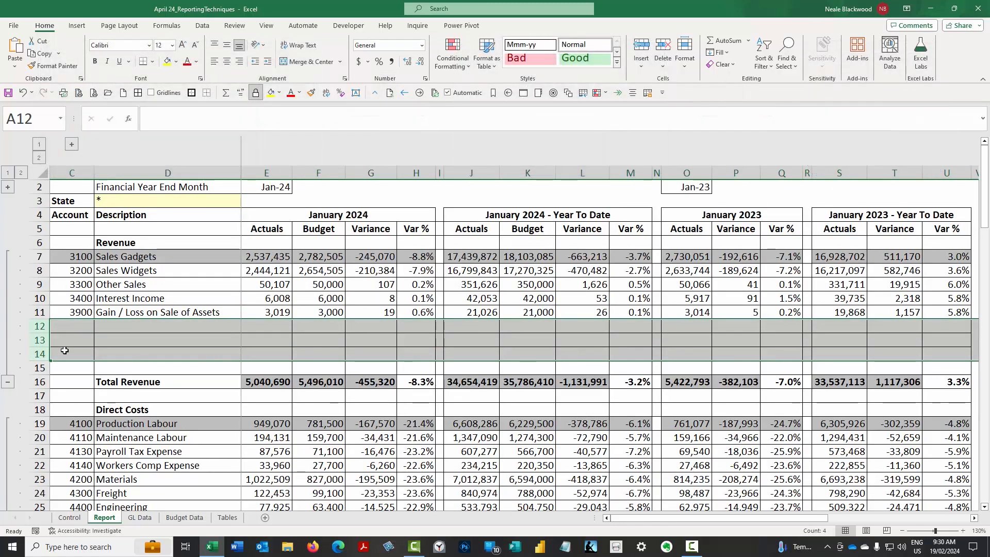
key(Up)
Set the State in D3 to WA and inspect the $D$3 criterion in E7's SUMIFS formula
click(261, 256)
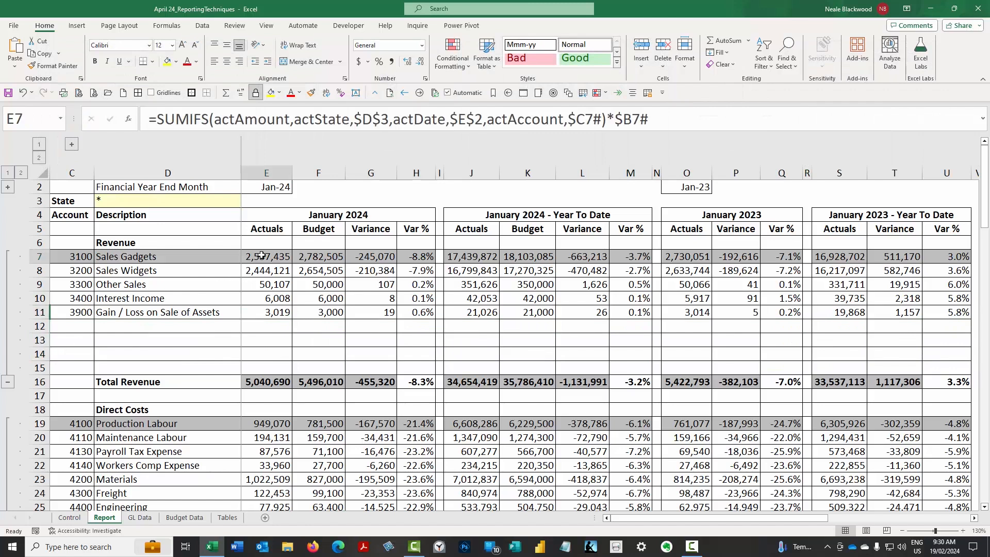
click(227, 201)
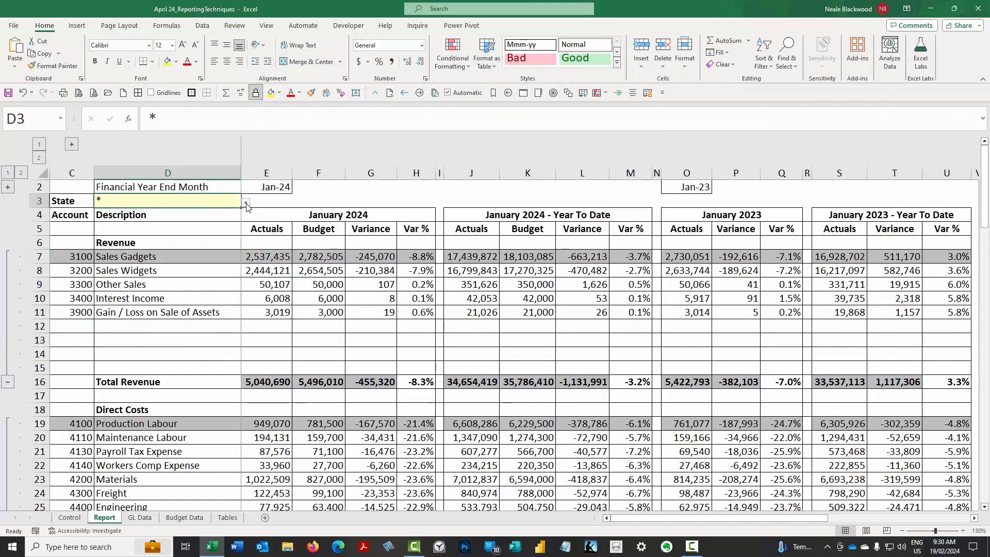
click(246, 206)
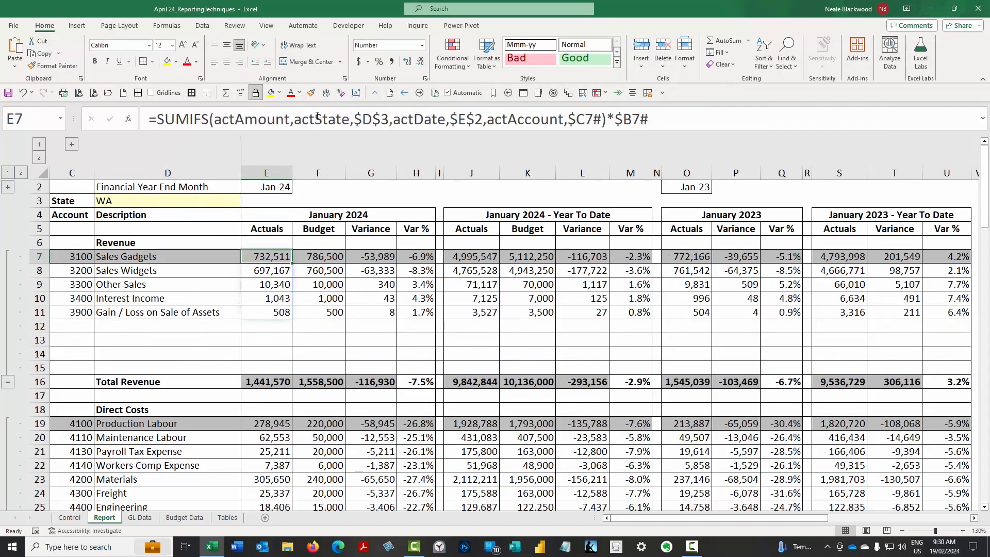
double_click(371, 119)
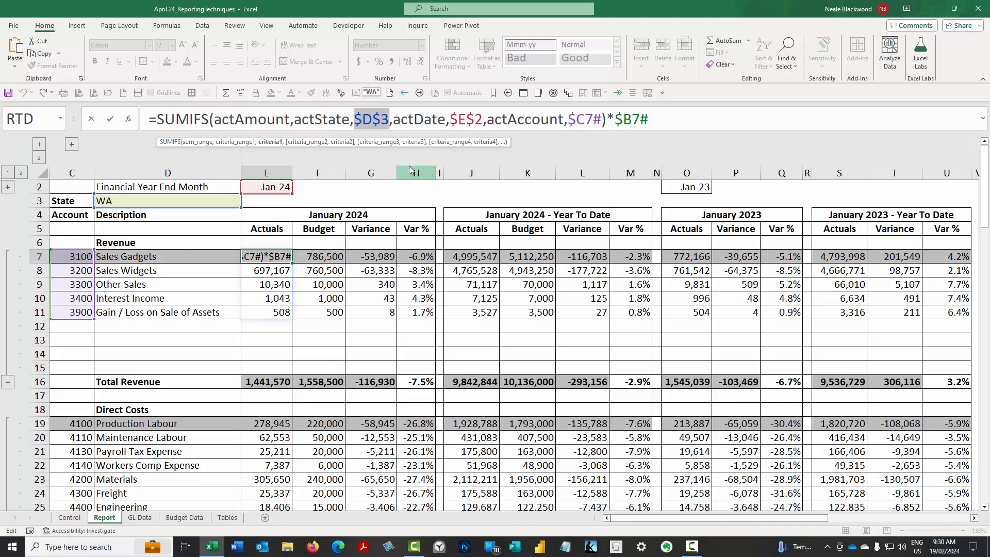
key(Escape)
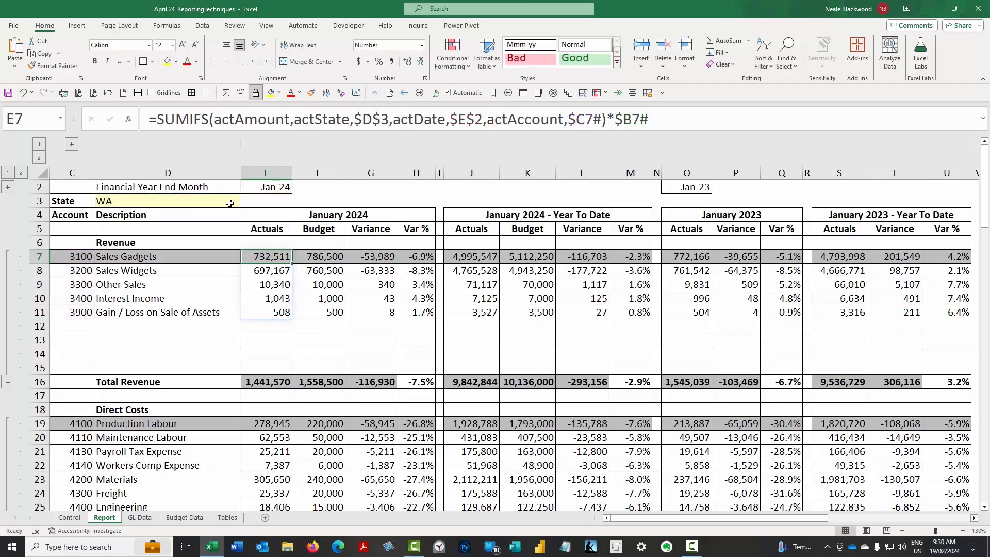
Set the State selector in D3 back to the * wildcard
click(216, 200)
click(246, 202)
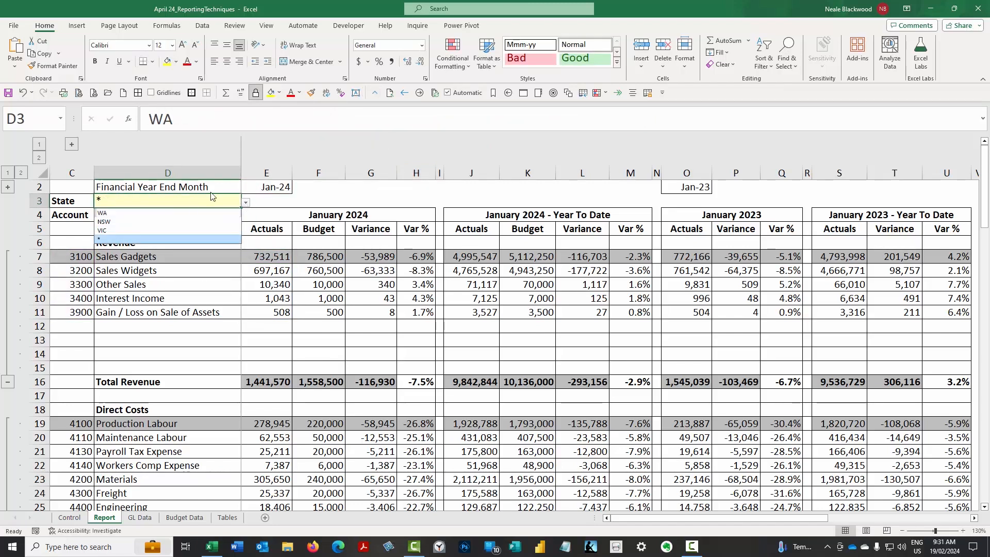
click(146, 238)
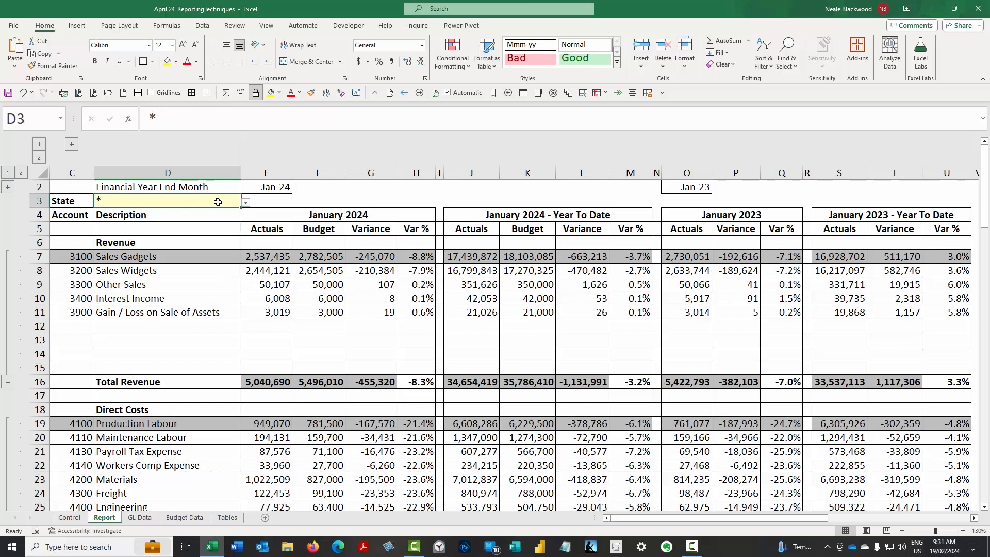
Examine the SUMIFS formula in E7 and the E7# spill reference in the Total Revenue formula in E16
click(262, 256)
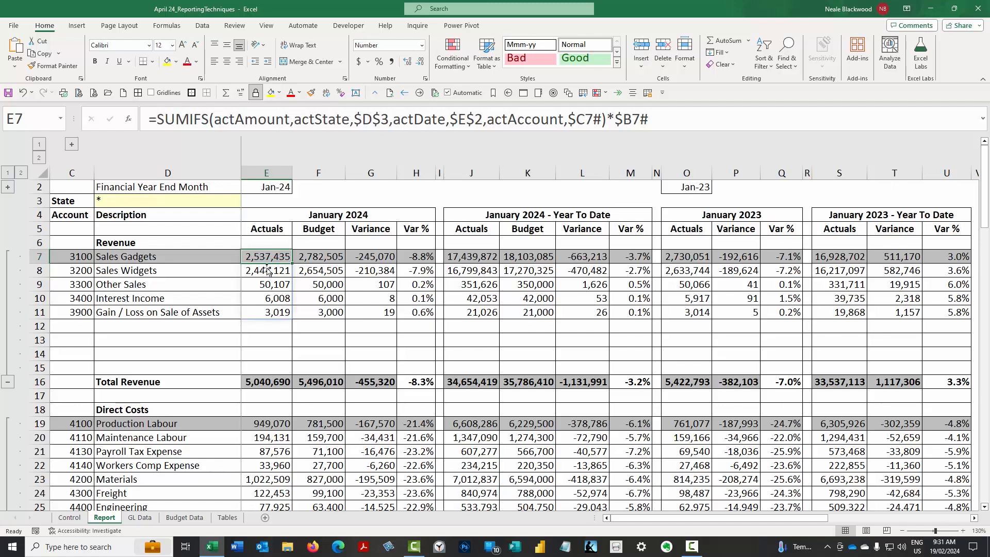
click(269, 380)
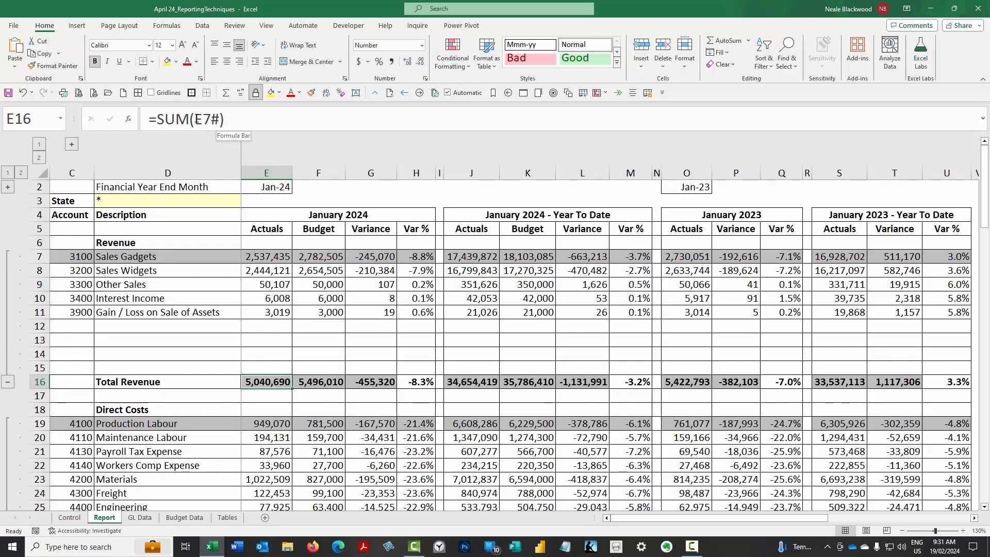
double_click(216, 119)
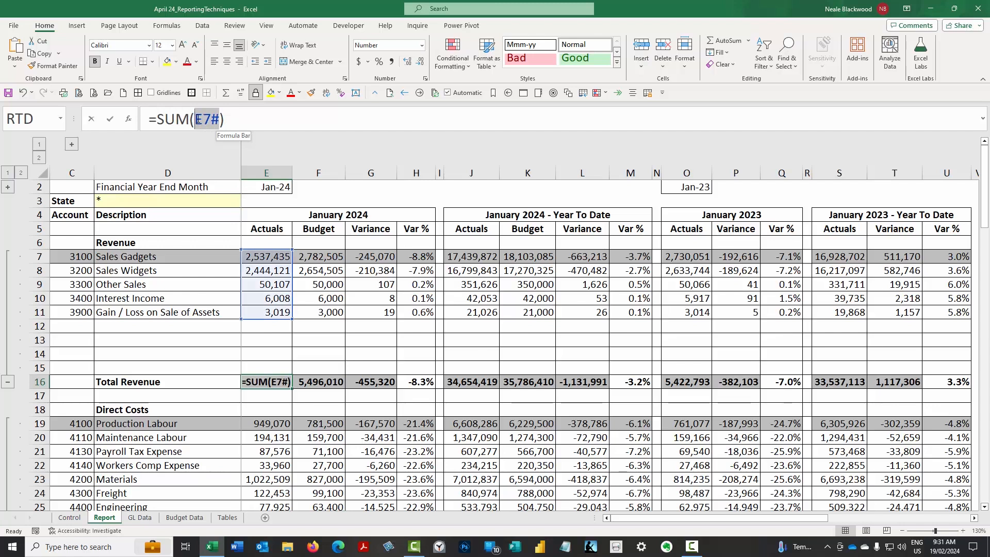
key(Escape)
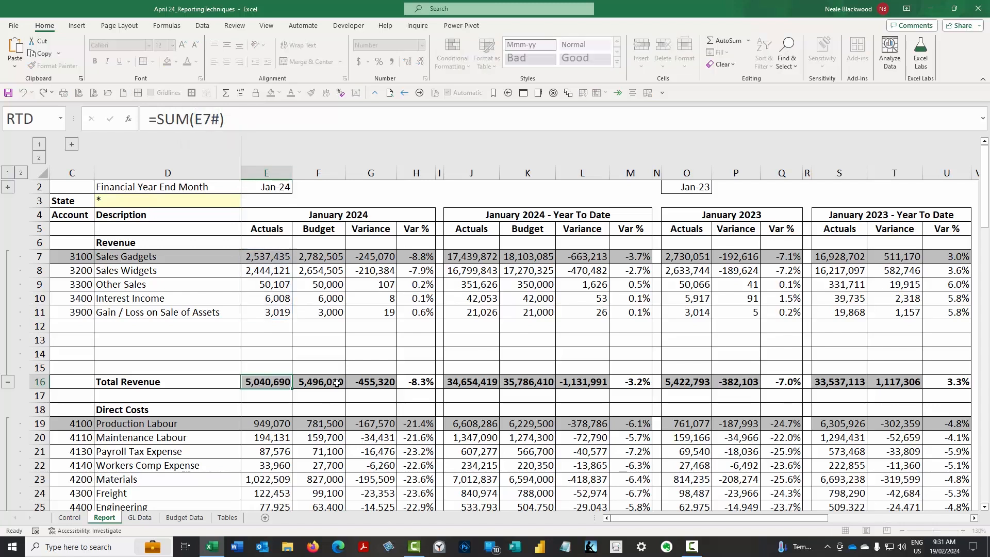
Review the Total Revenue formulas across row 16, from the January 2024 budget to the January 2023 variance
click(336, 383)
click(368, 382)
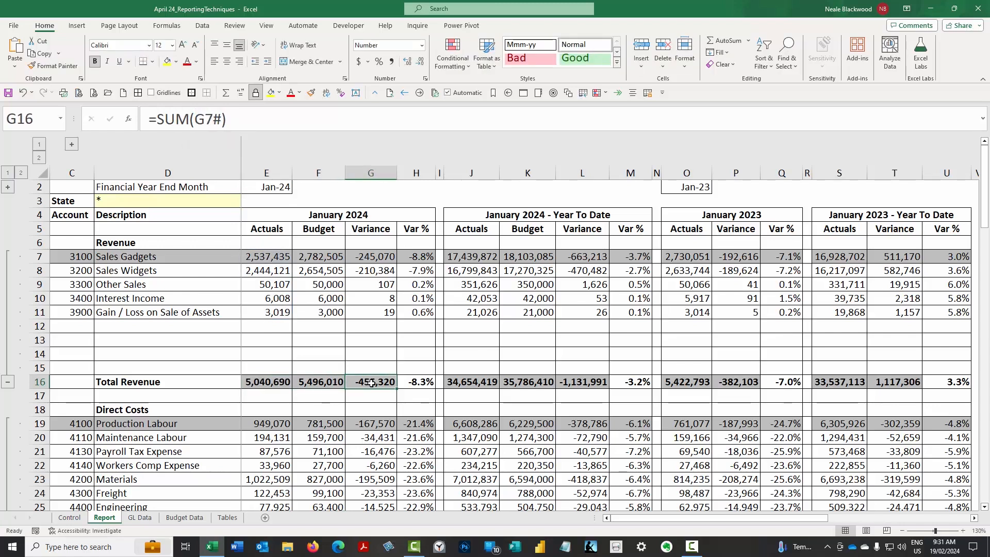
click(411, 381)
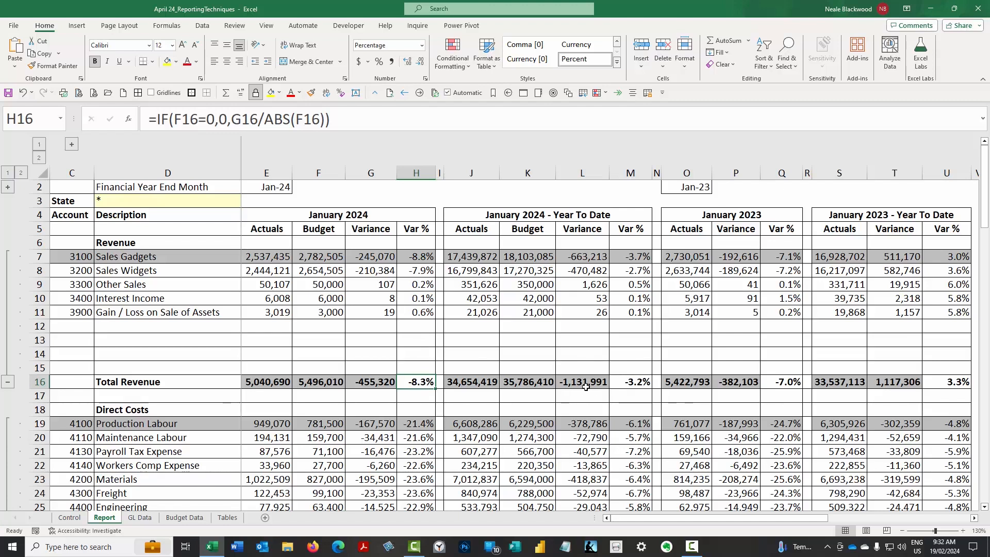
click(479, 382)
click(523, 382)
click(582, 382)
click(681, 383)
click(727, 382)
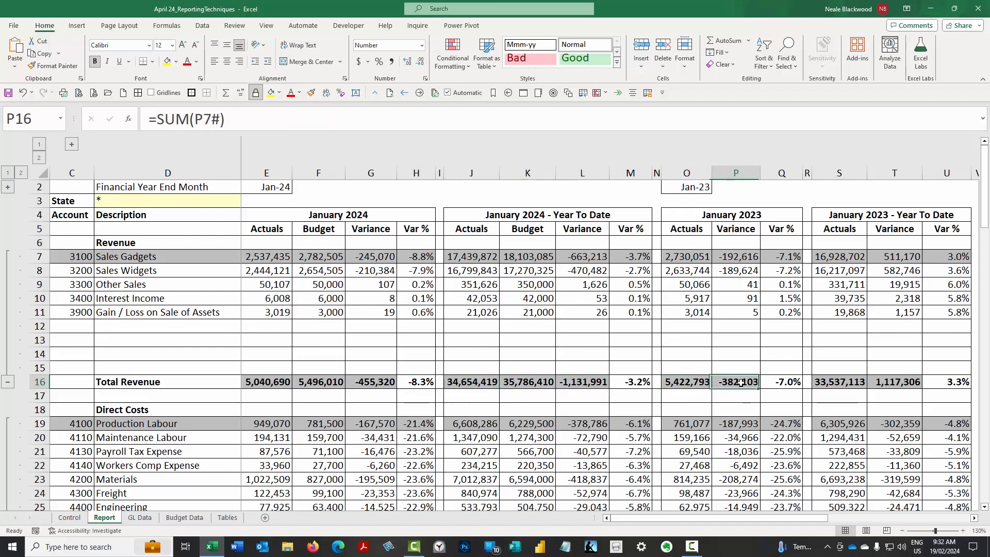
Recheck the January 2024 actuals total in E16 and inspect the spare row cells E12 and D12
click(283, 384)
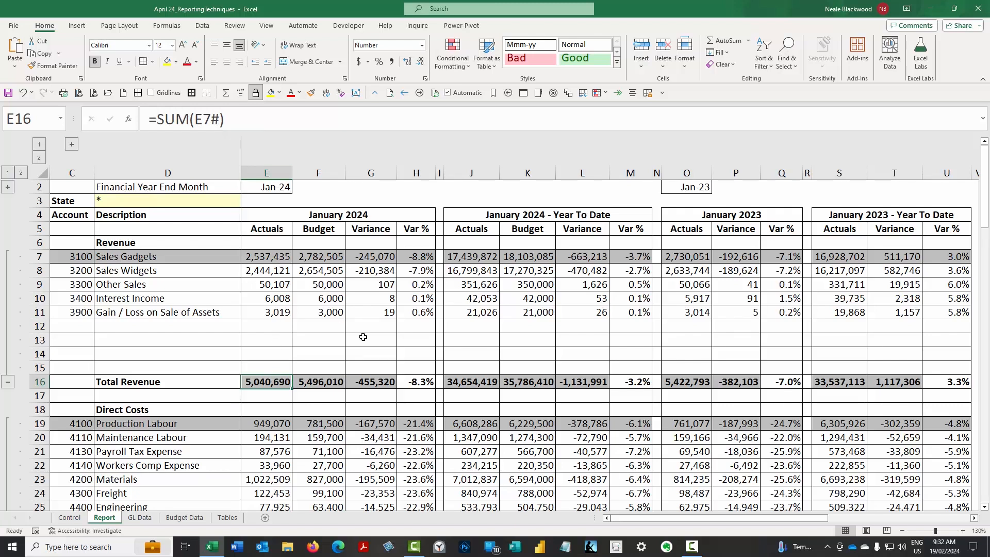
click(268, 329)
click(199, 330)
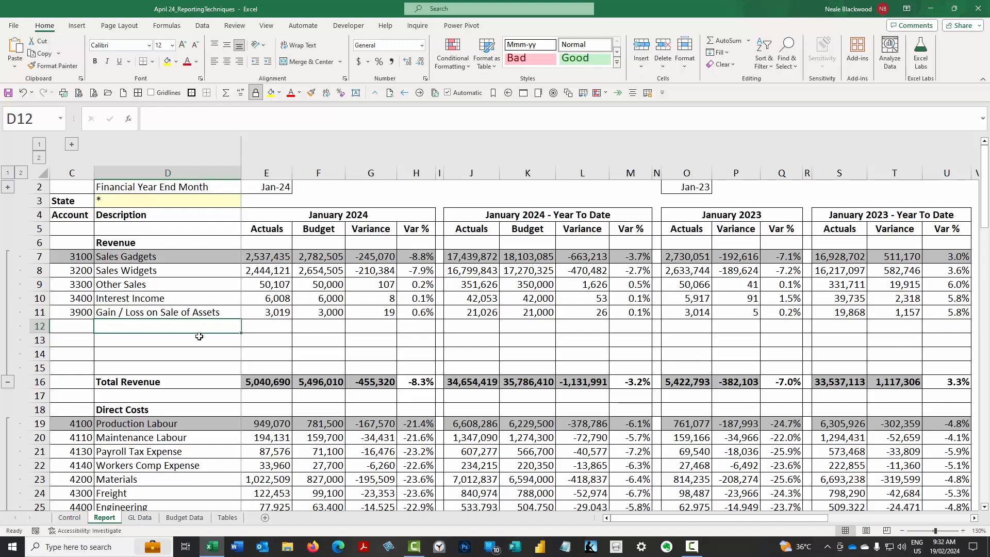
Check the formulas in D7 and E2, and expand the outline groups to show workings columns A:B and row 1
click(190, 256)
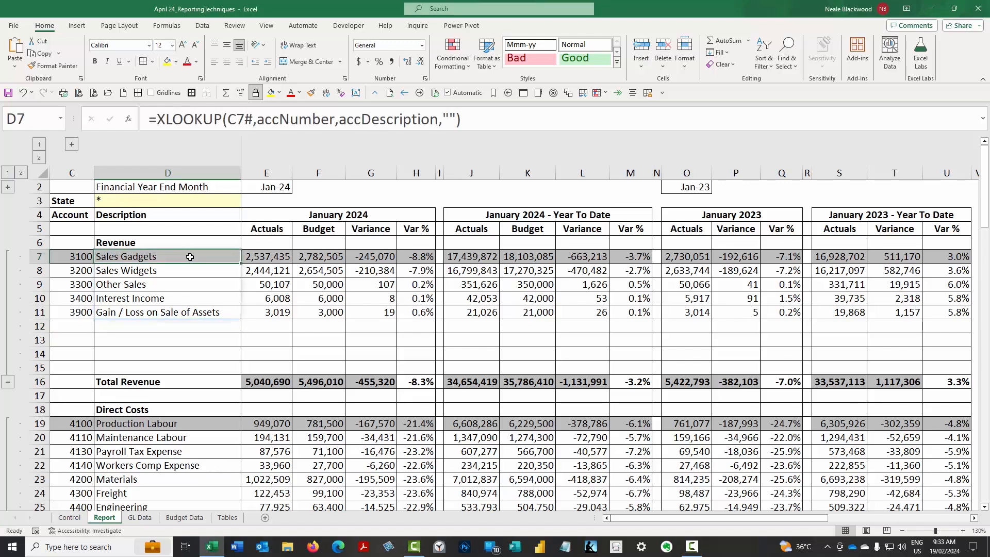
click(271, 186)
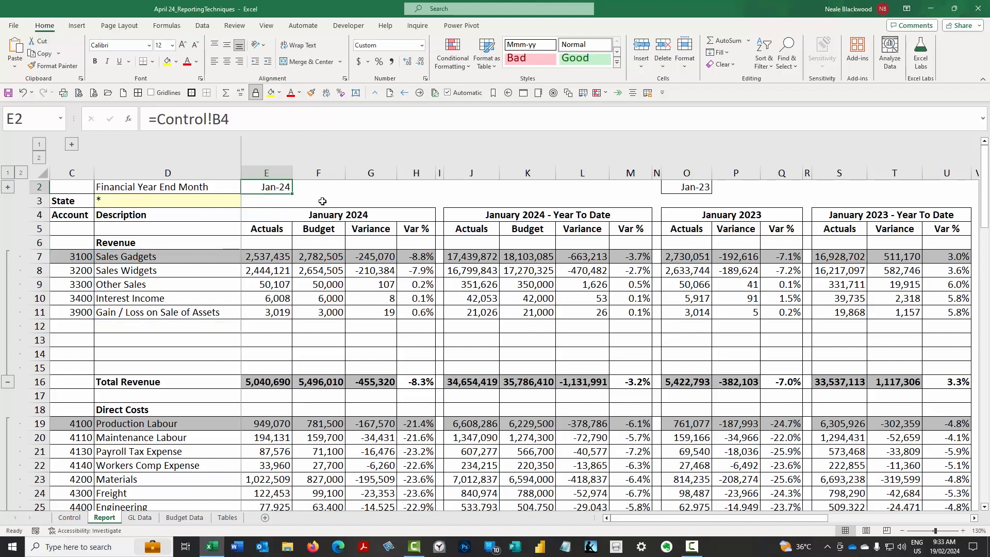
click(38, 159)
click(21, 173)
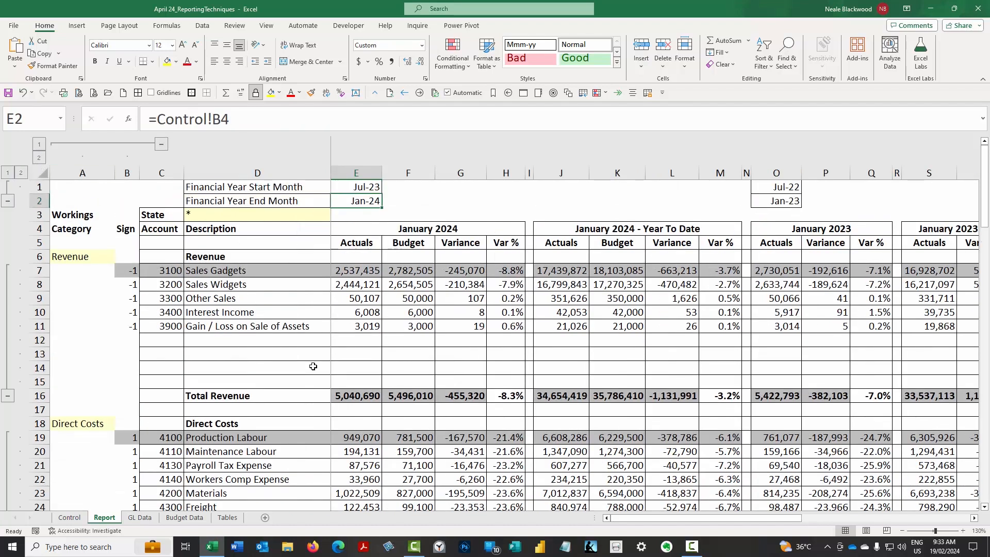
On the GL Data sheet, copy the block of February 2024 transactions in G3308:K3481
click(140, 517)
click(441, 318)
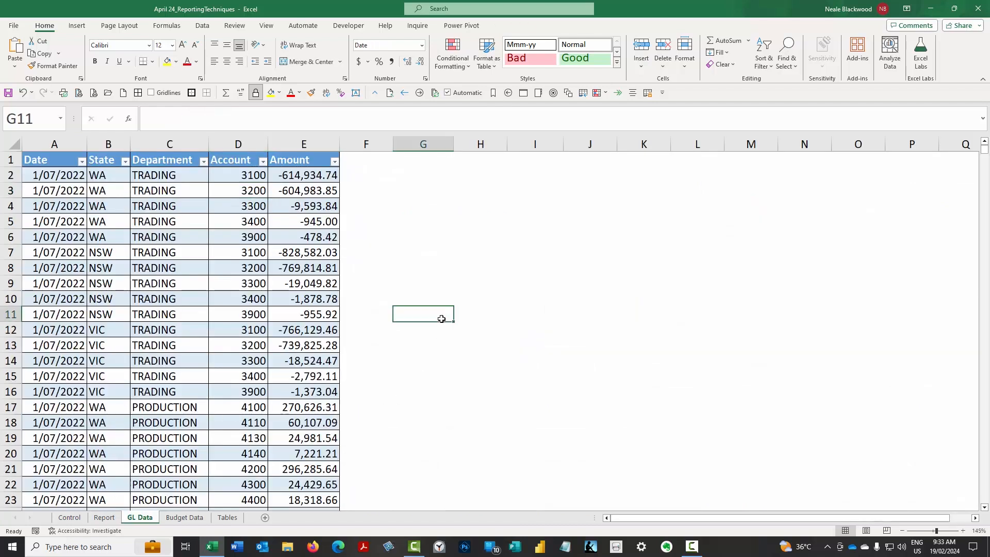
key(ctrl+Down)
scroll(441, 315, down, 6)
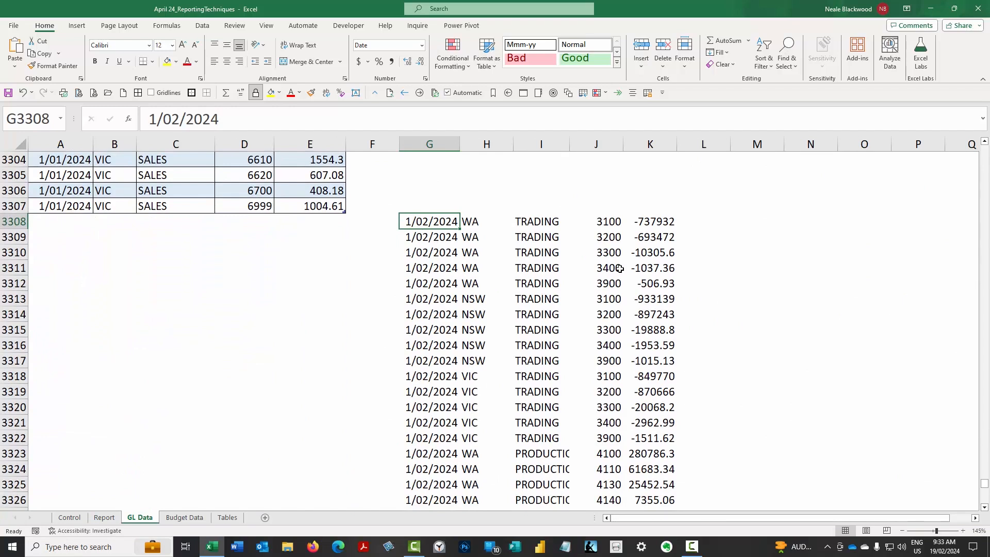
key(shift+Right)
key(shift+Right)
key(shift+Right)
key(shift+Right)
key(ctrl+shift+Down)
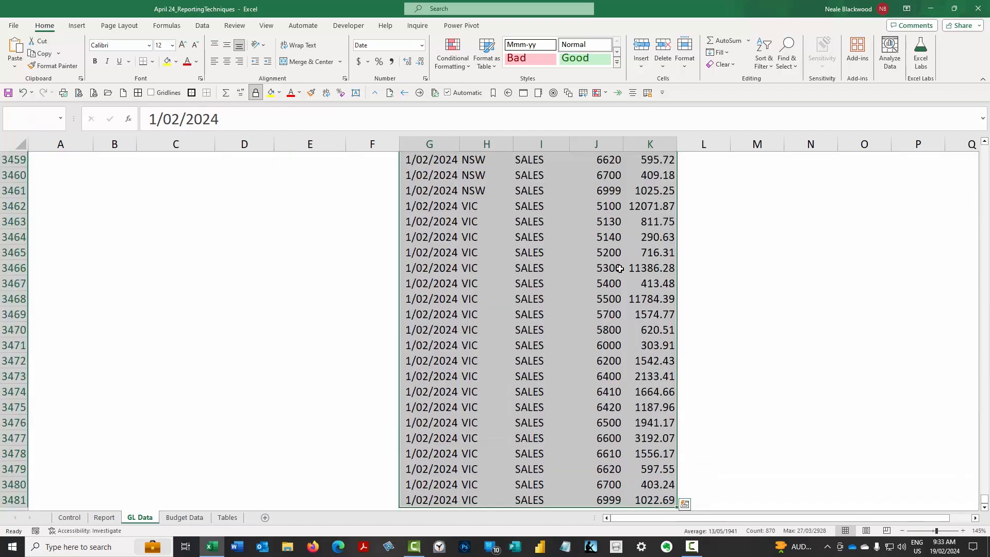
key(ctrl+c)
Paste the copied transactions directly below the last row of the GL data table, starting in A3308
key(Left)
key(Left)
key(Left)
key(Left)
key(Left)
key(Up)
key(Up)
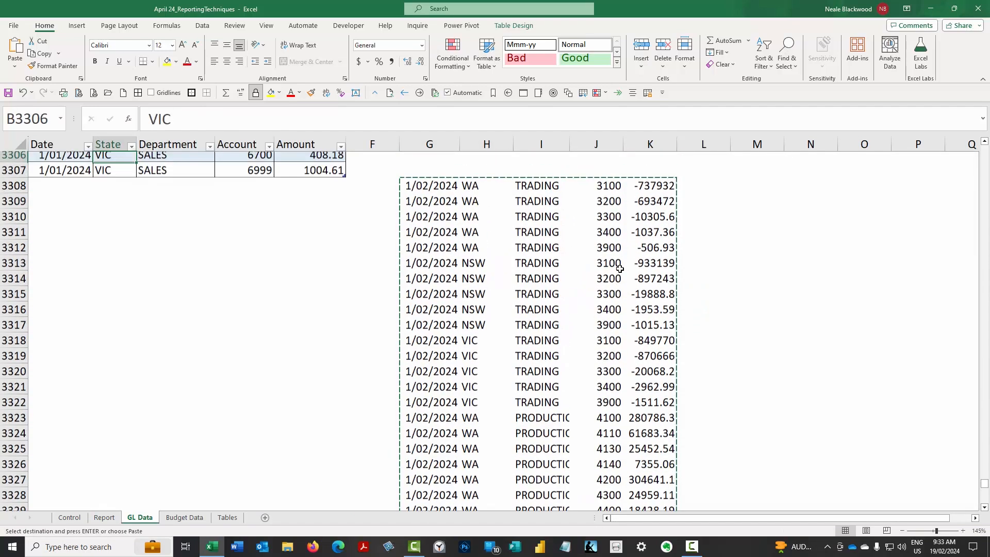
key(Left)
key(Down)
key(Down)
key(ctrl+v)
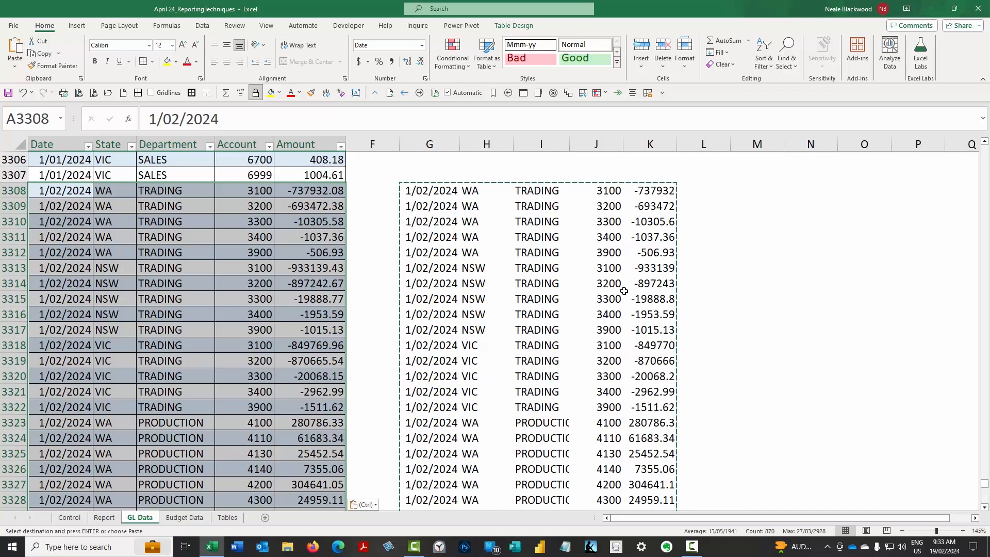
Return to the Report sheet and inspect the month heading formula in E4
click(105, 518)
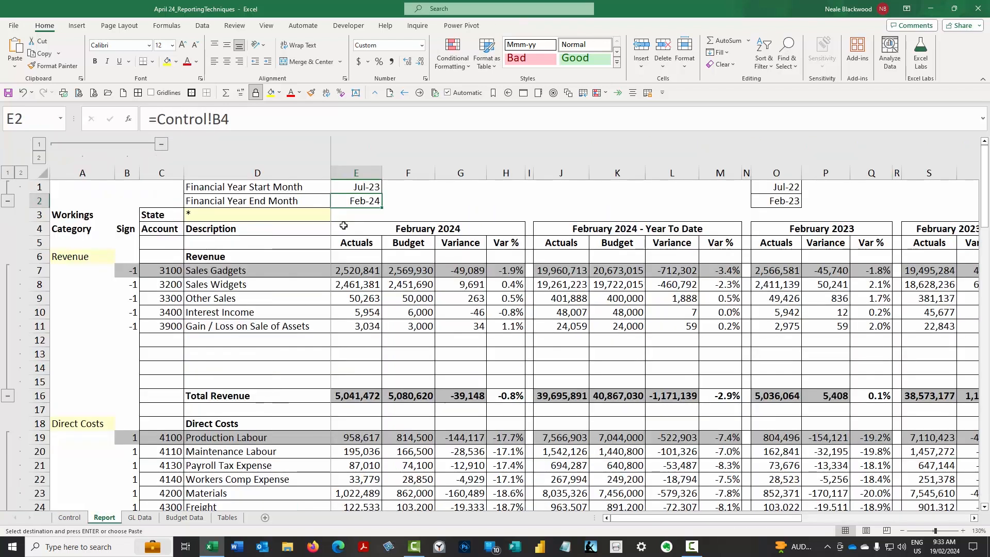
click(356, 229)
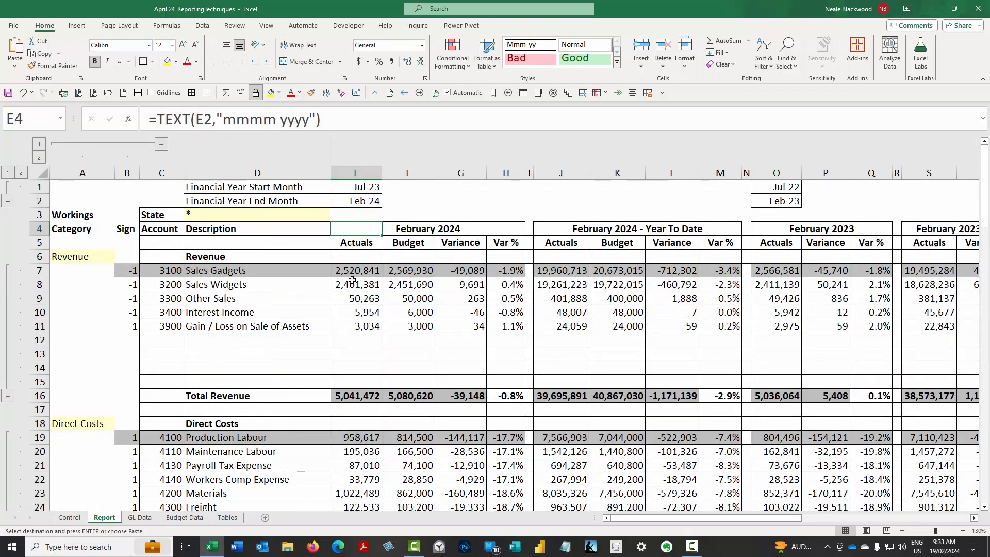